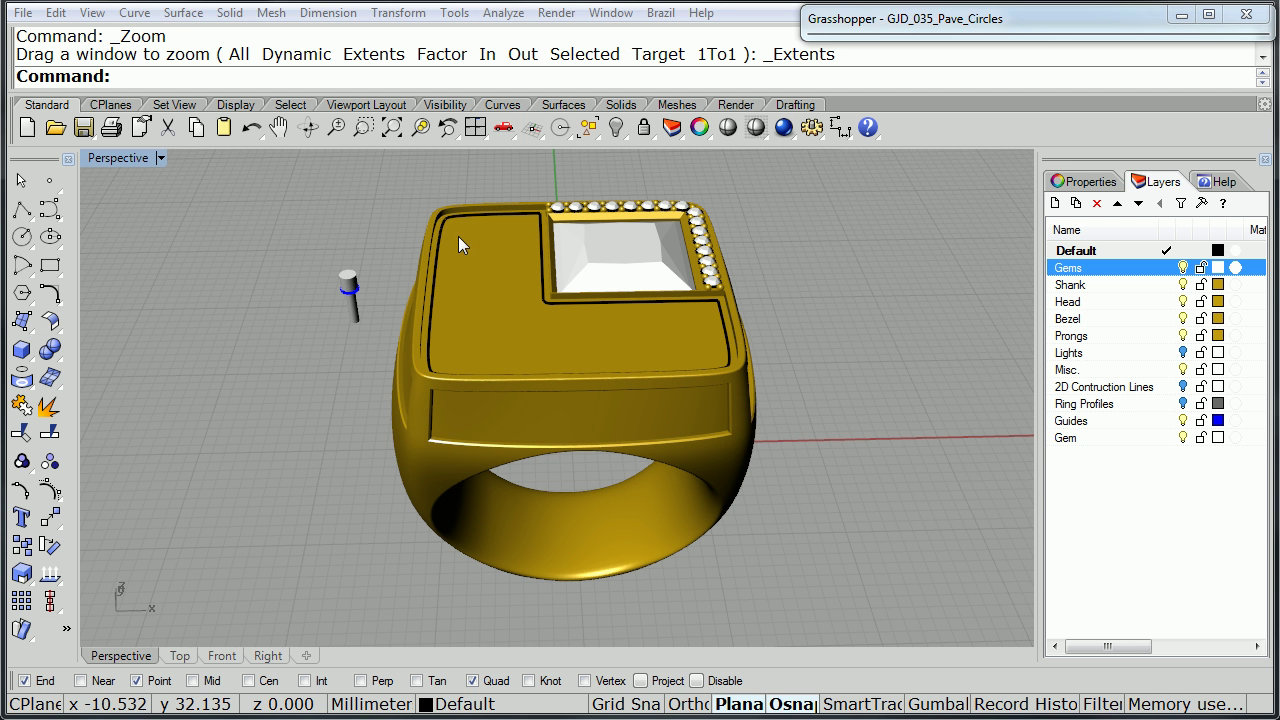
Step: Orbit and zoom the Perspective view to inspect the ring's top face and stone setting
drag(311, 249, 373, 341)
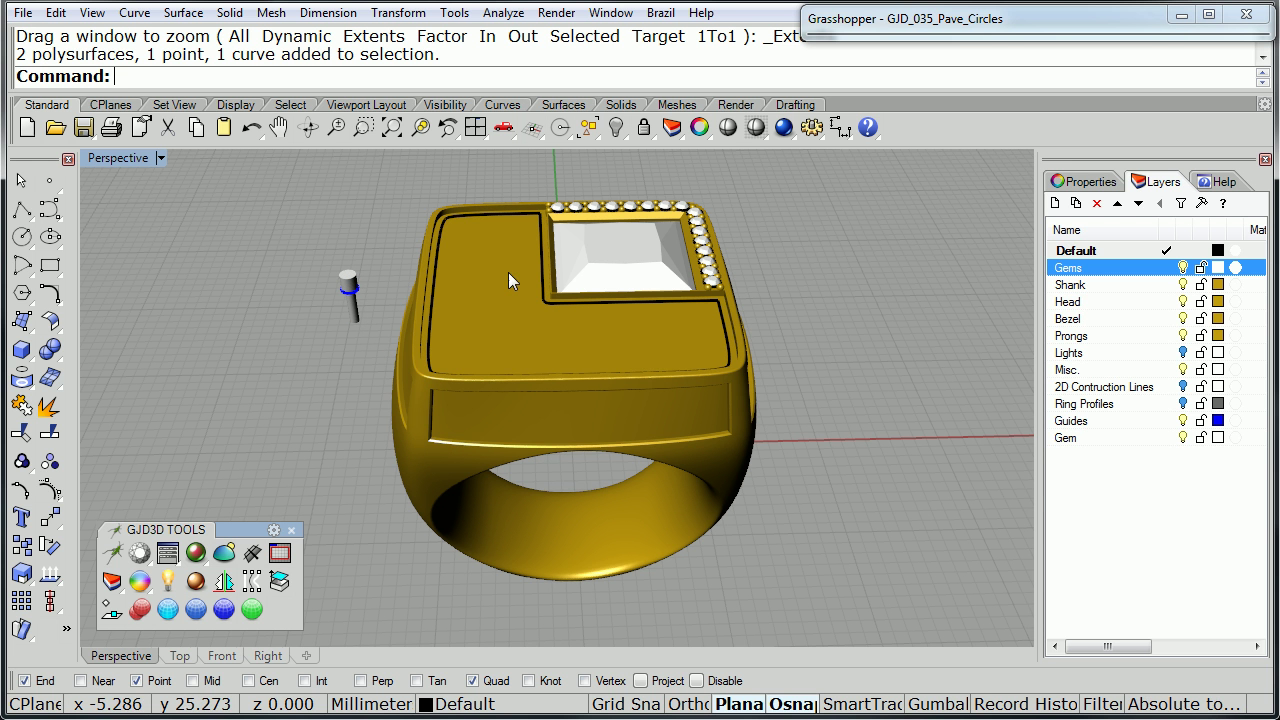
mouse_move(496, 289)
right_down()
mouse_move(592, 304)
mouse_move(510, 301)
right_up()
scroll(505, 300, up, 2)
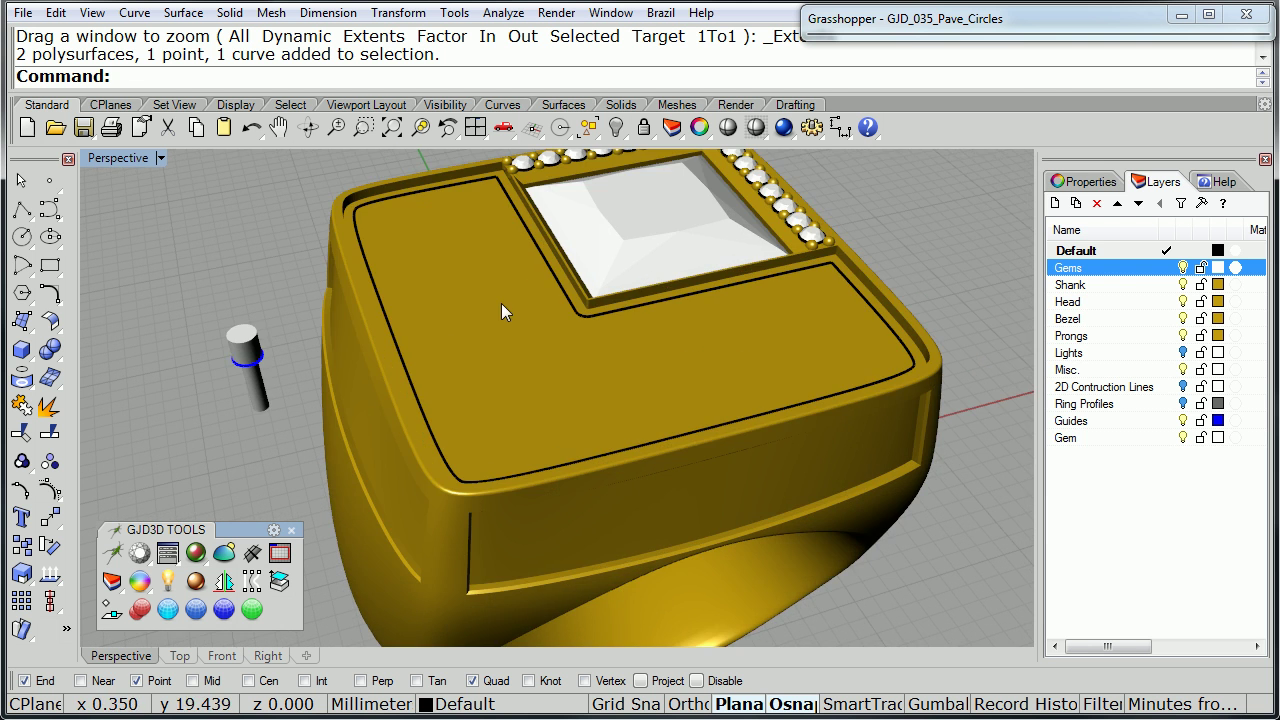
scroll(752, 381, down, 2)
right_drag(752, 381, 721, 346)
key(ctrl+shift+e)
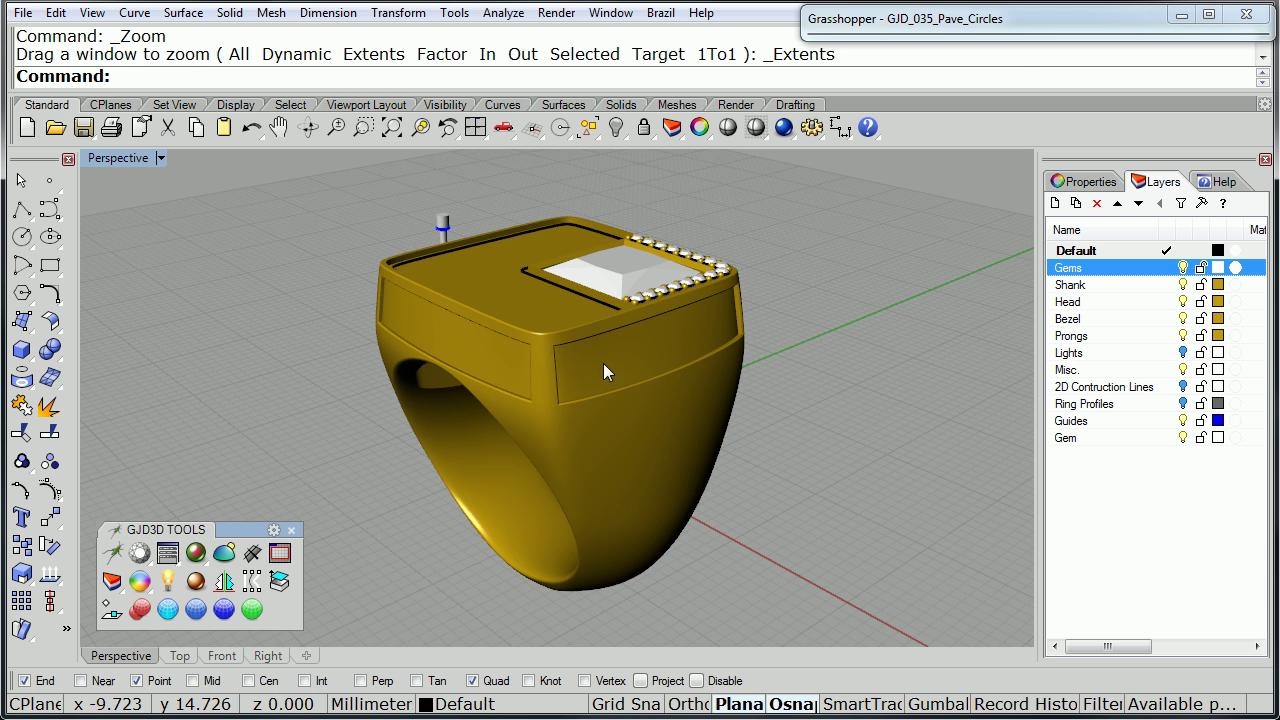
right_drag(543, 275, 770, 370)
scroll(767, 267, up, 5)
scroll(770, 372, down, 6)
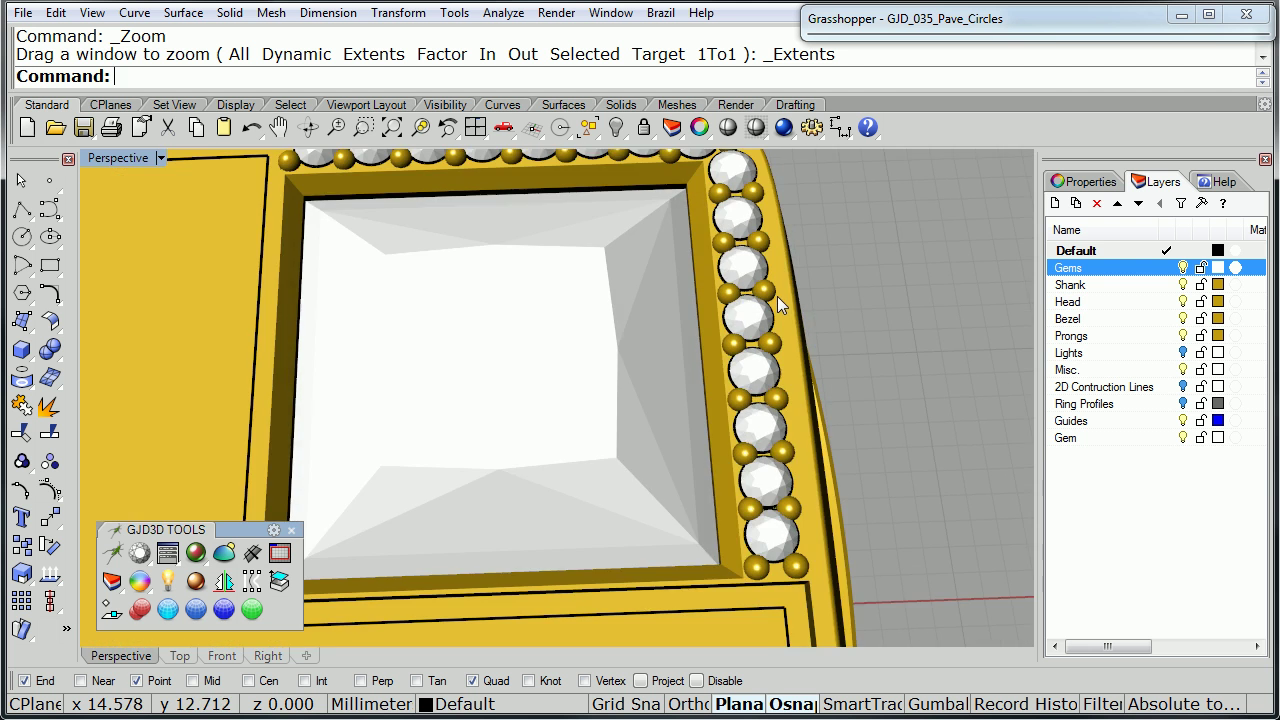
right_drag(775, 308, 540, 404)
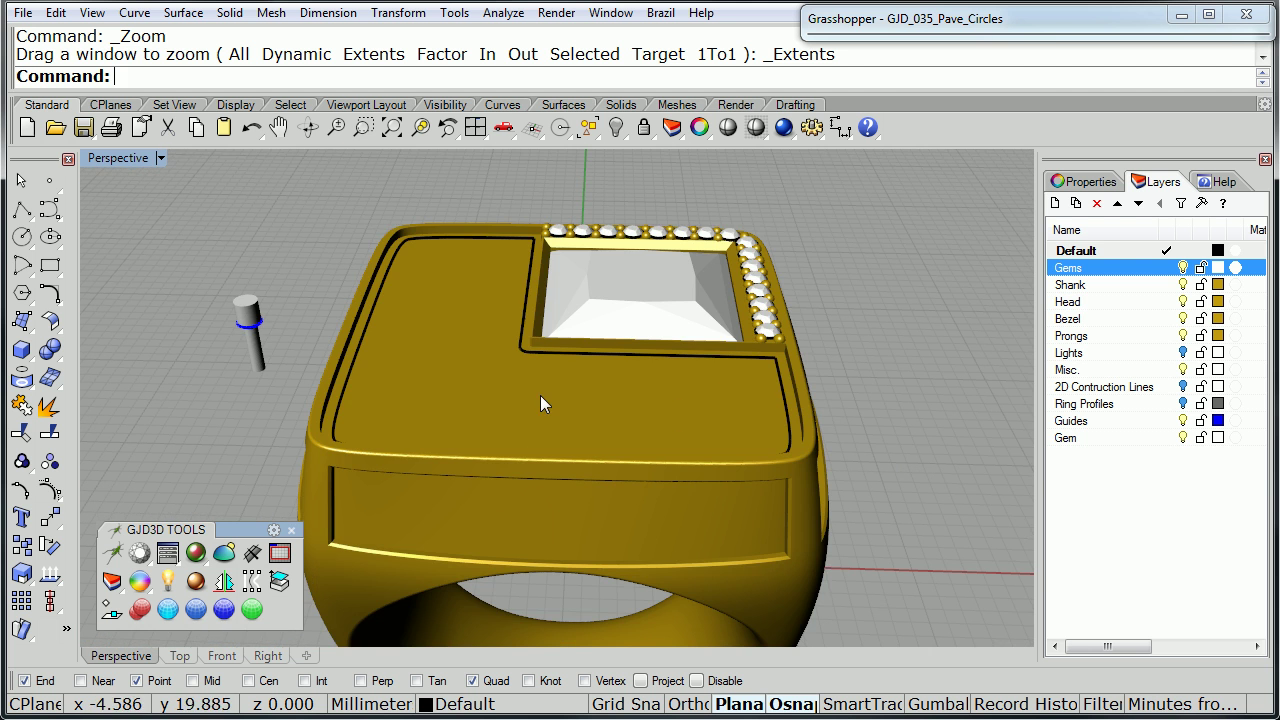
Step: Hide the ring body, then the gems and bezel, leaving only the L-shaped outline curve
click(438, 366)
middle_click(441, 363)
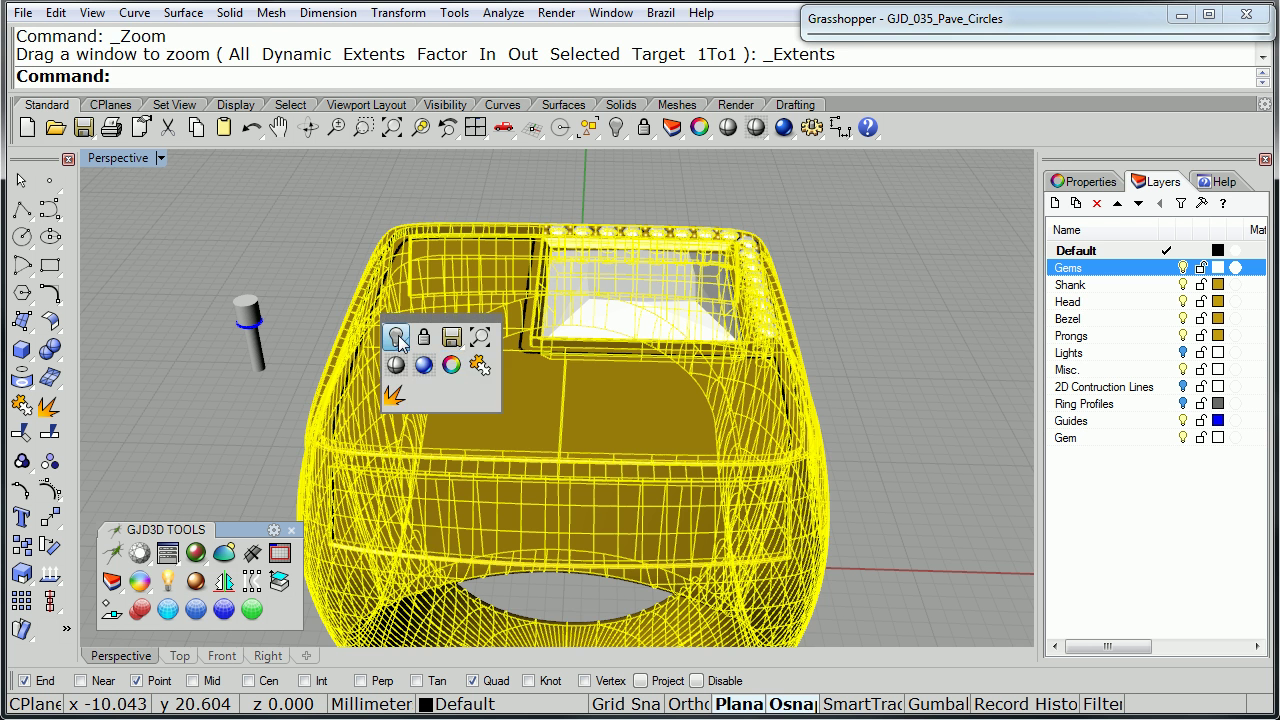
click(404, 344)
drag(512, 182, 821, 376)
right_click(824, 371)
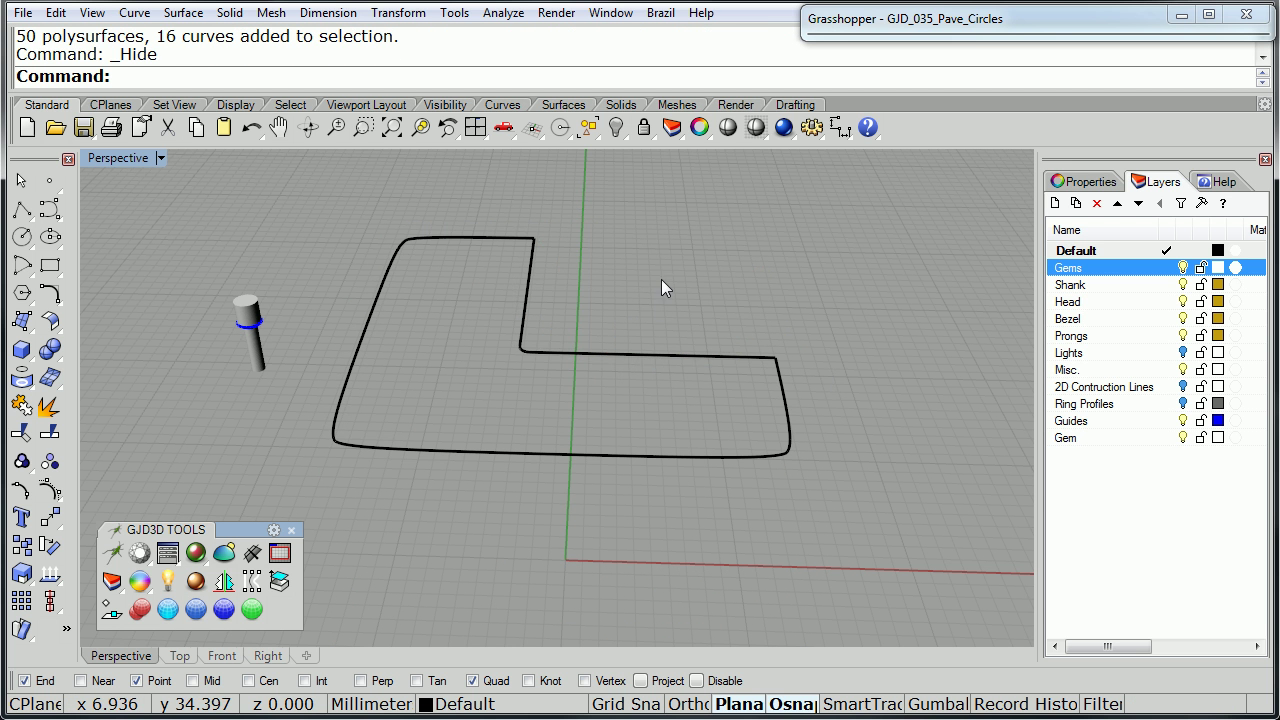
Step: Expand the Grasshopper window beside the viewport and reframe the outline curve
right_drag(661, 279, 634, 343)
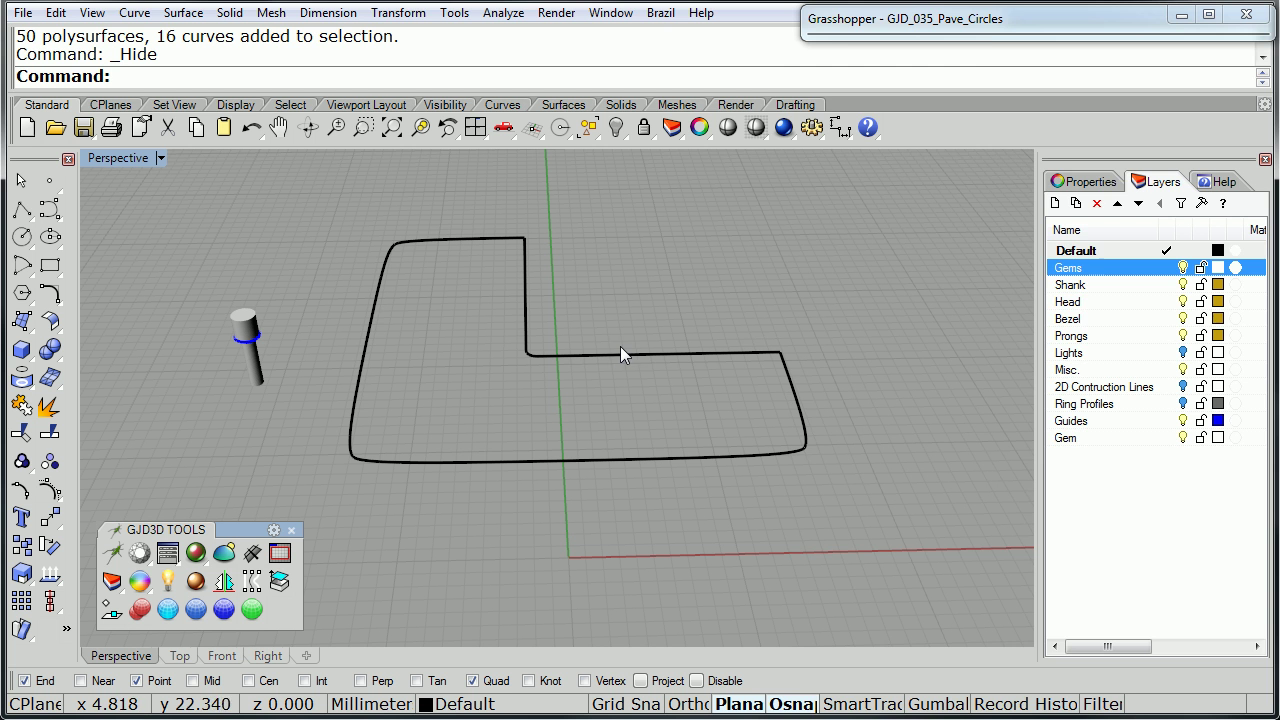
click(985, 26)
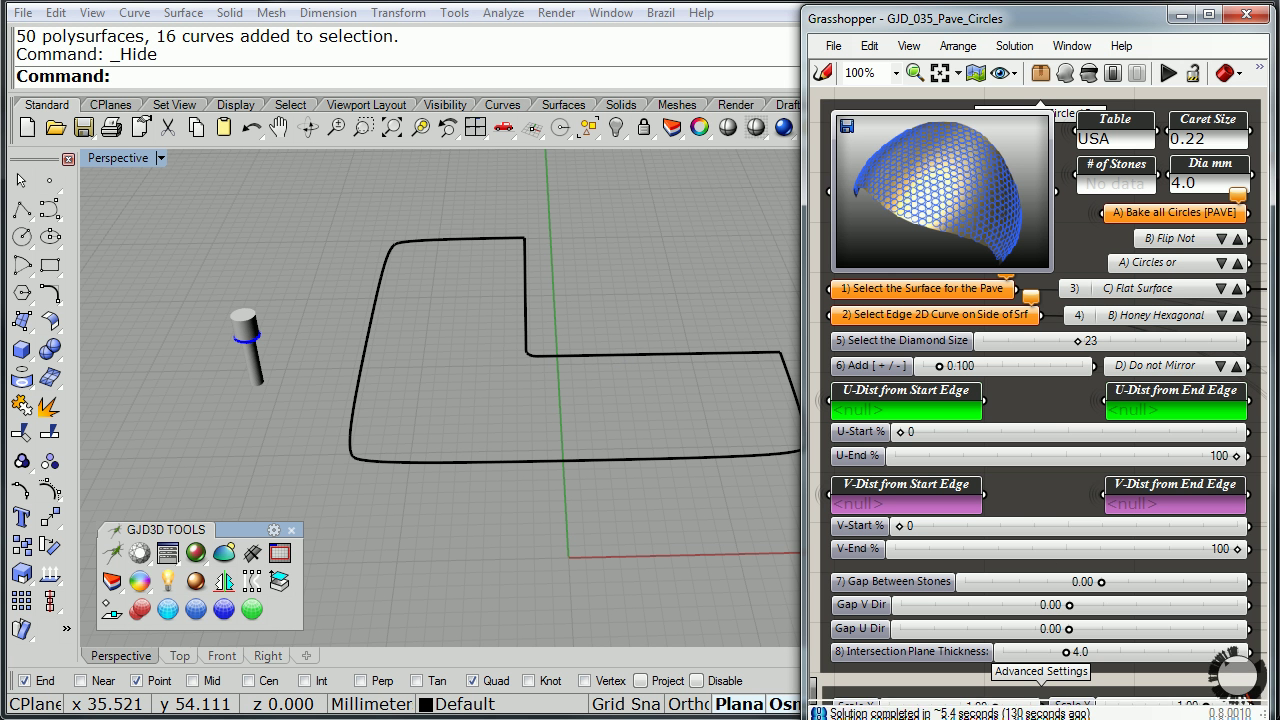
drag(1022, 719, 1022, 708)
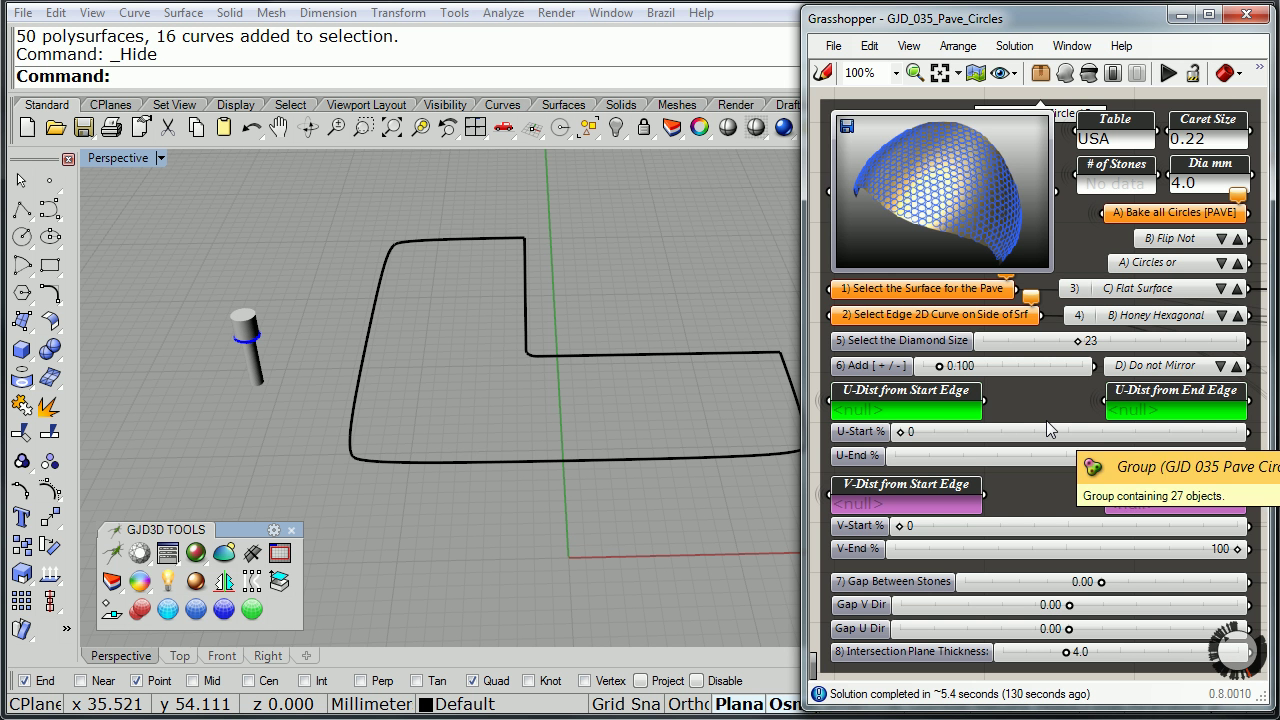
right_drag(471, 321, 540, 325)
shift+right_drag(616, 312, 534, 291)
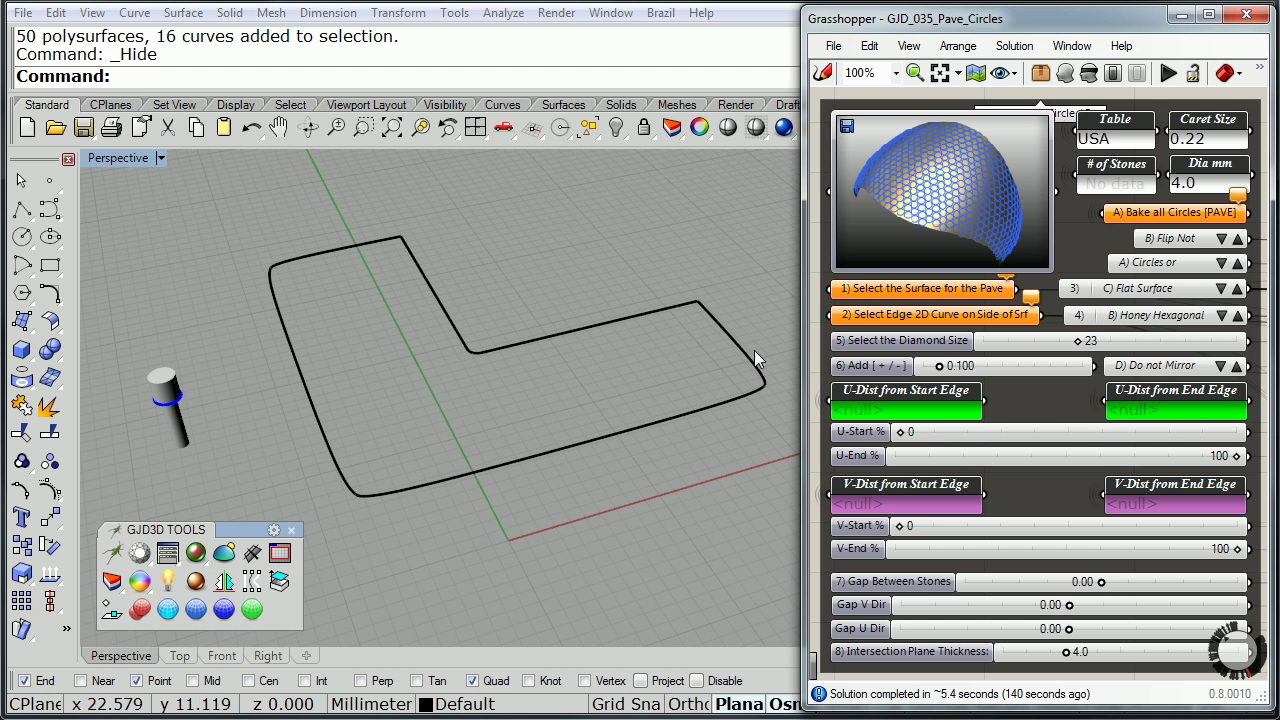
Step: Reference the L-shaped outline as both the pavé surface and the edge 2D curve
right_click(899, 291)
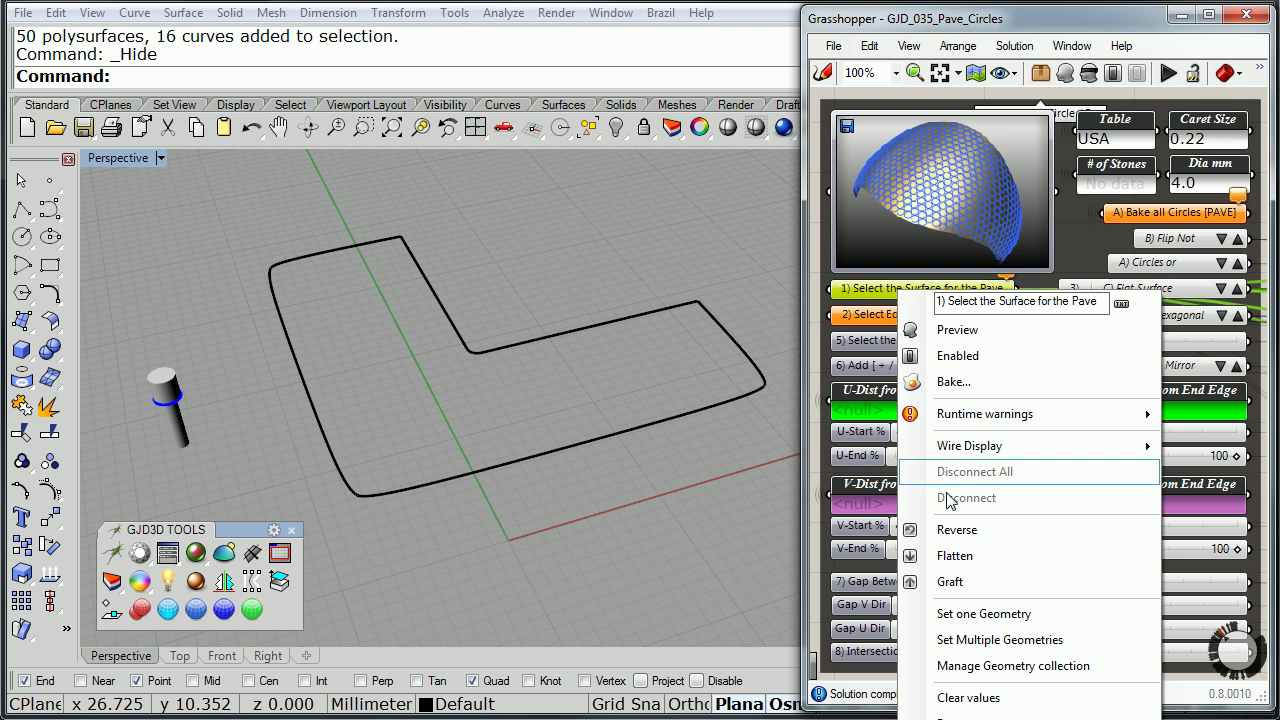
click(966, 614)
click(640, 436)
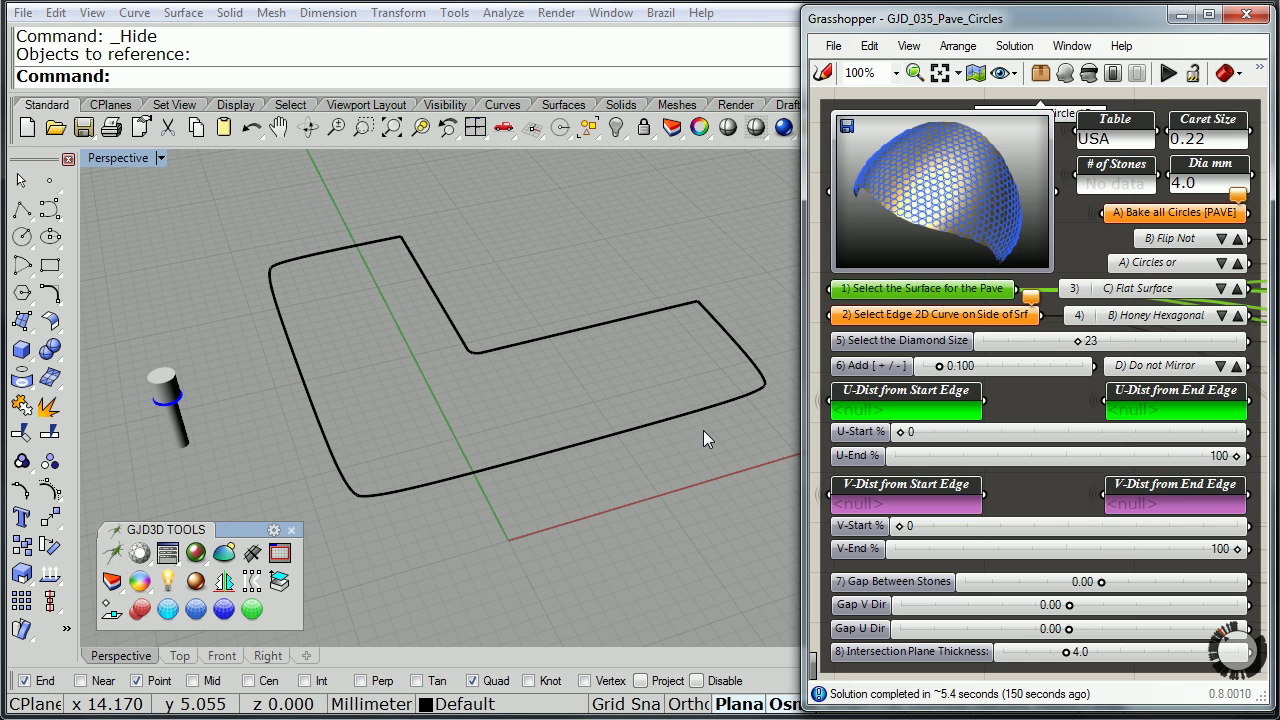
click(907, 322)
right_click(916, 318)
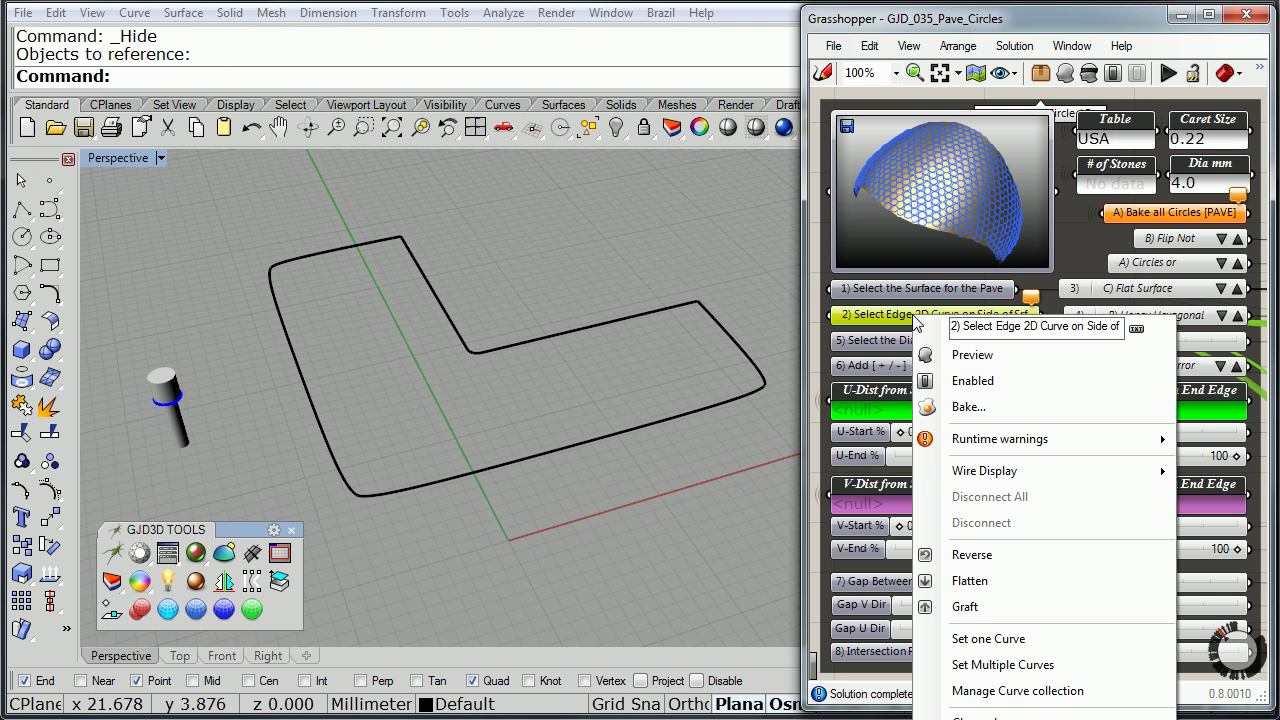
click(975, 634)
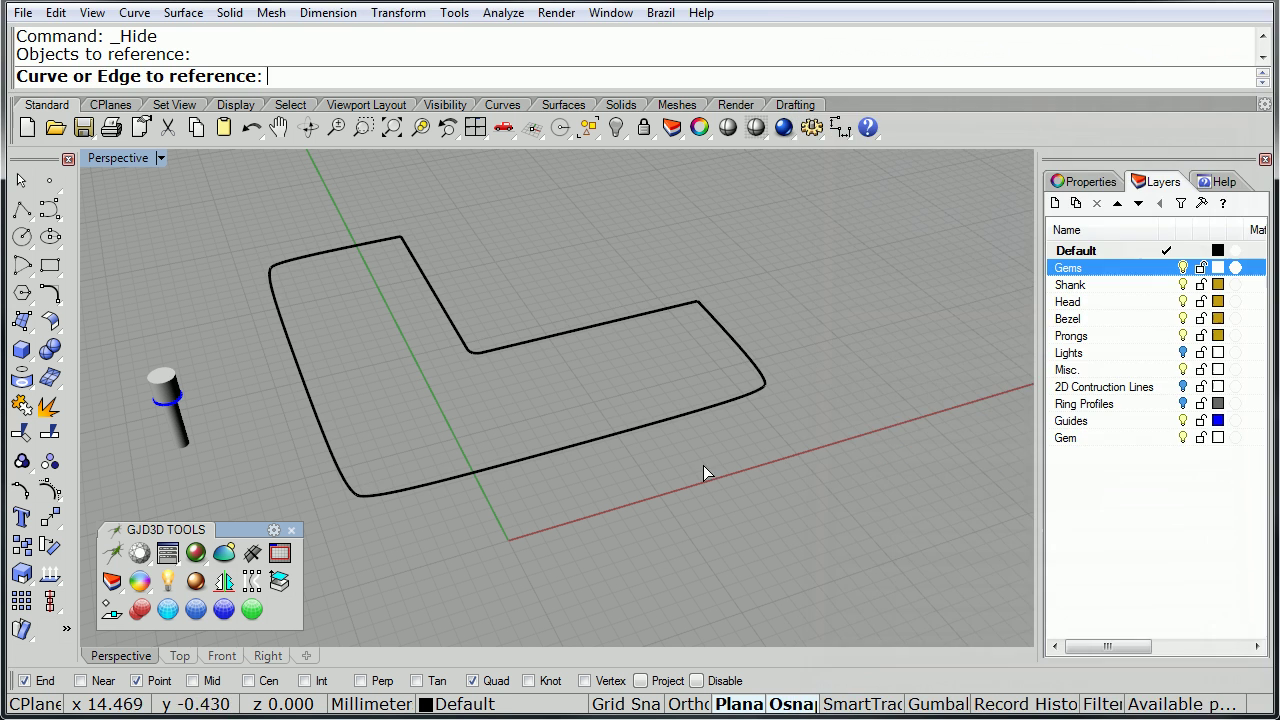
click(674, 414)
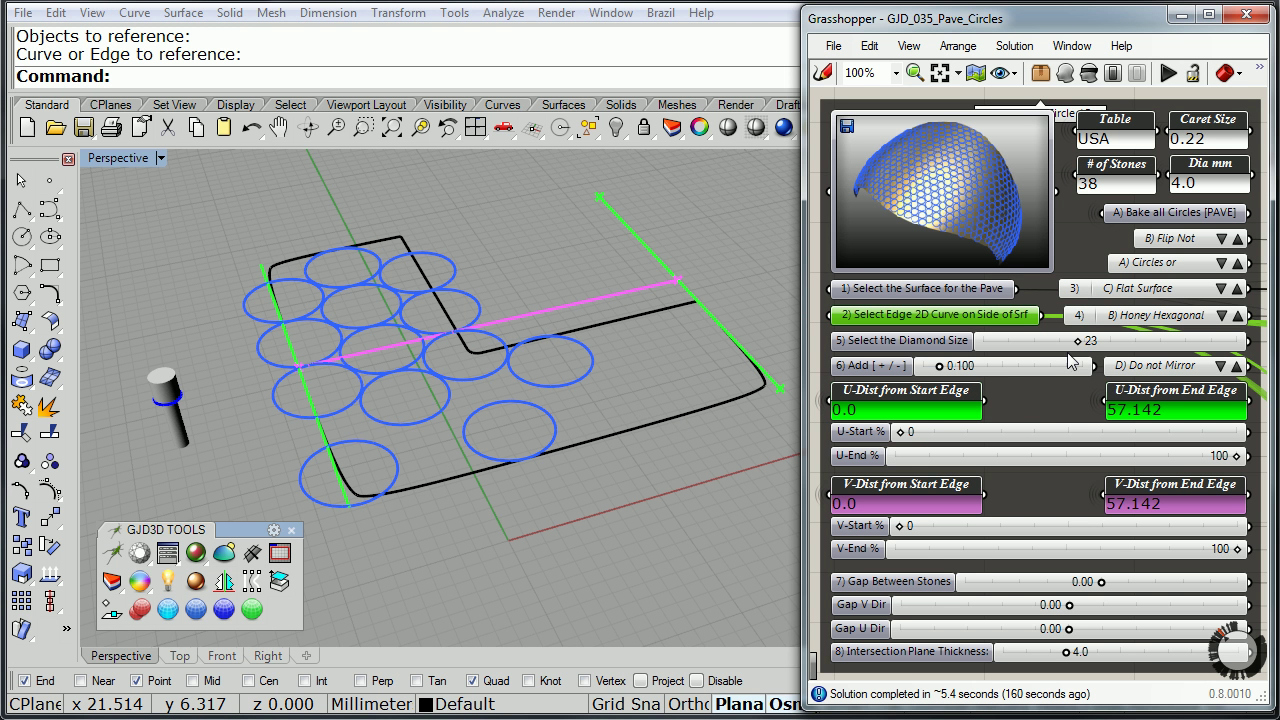
Step: Set Diamond Size to 3 and Add to 0, producing 399 circles
drag(1080, 342, 993, 350)
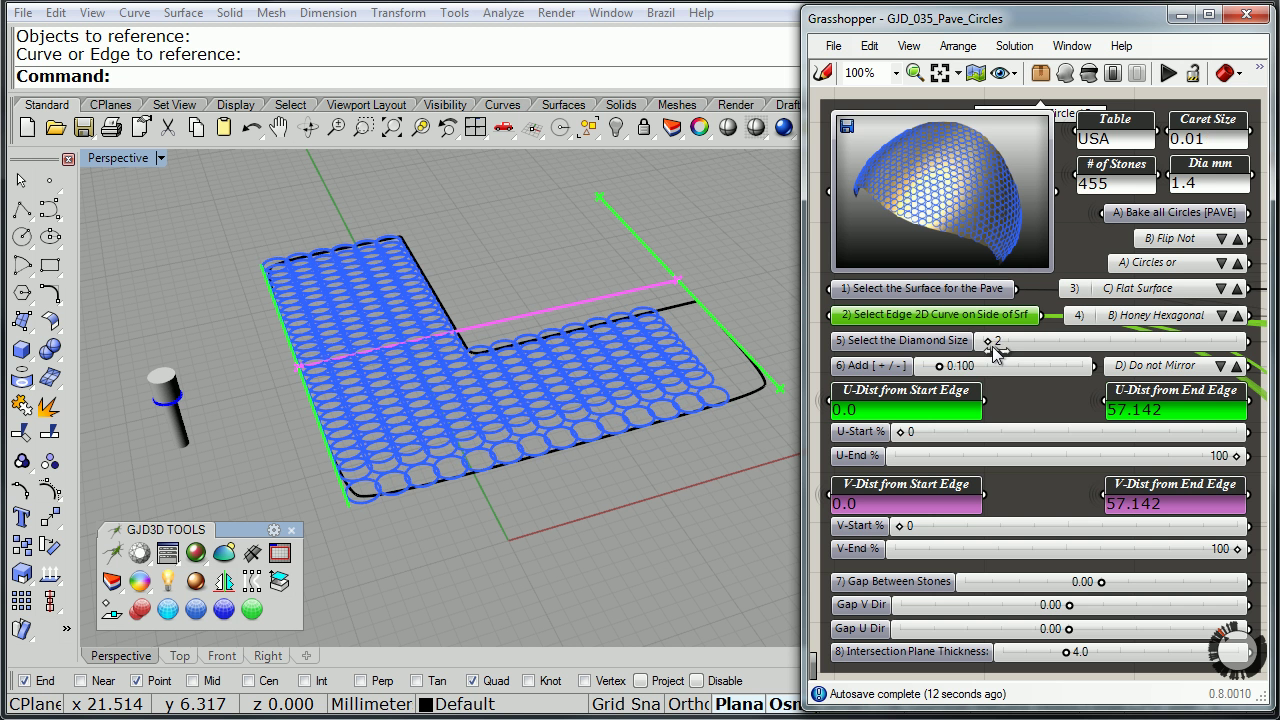
double_click(972, 366)
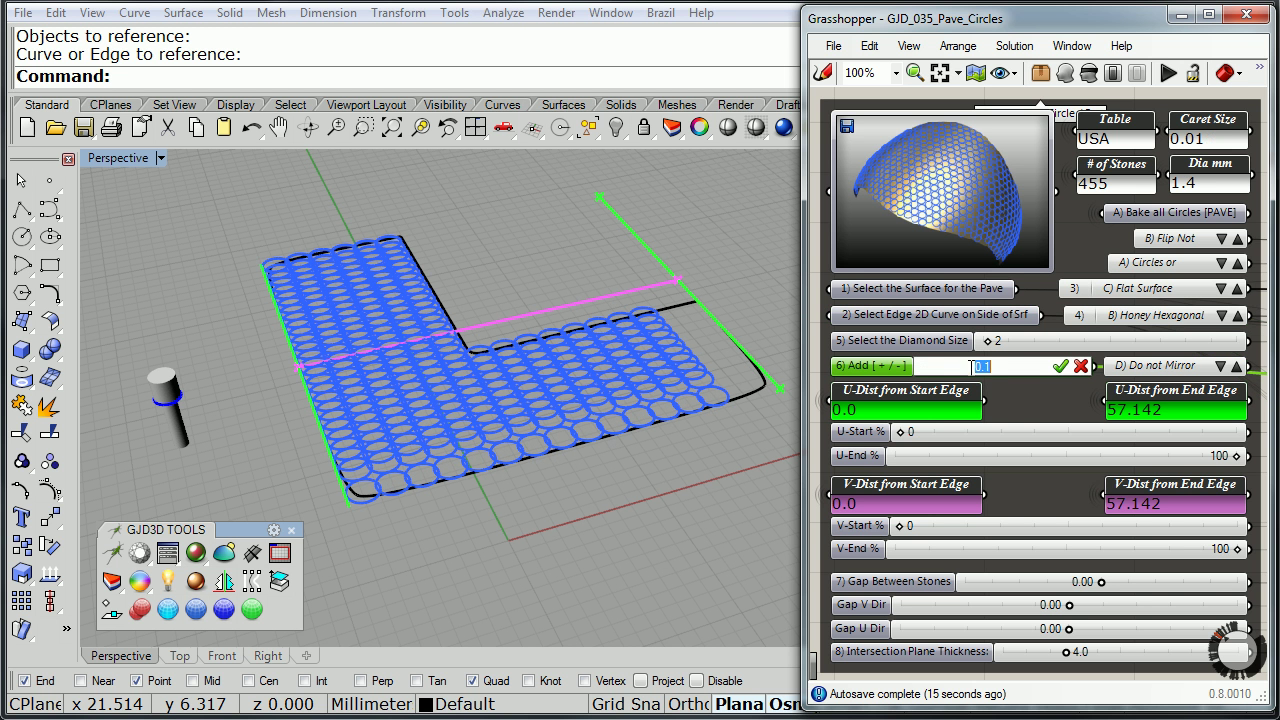
text(0)
key(Return)
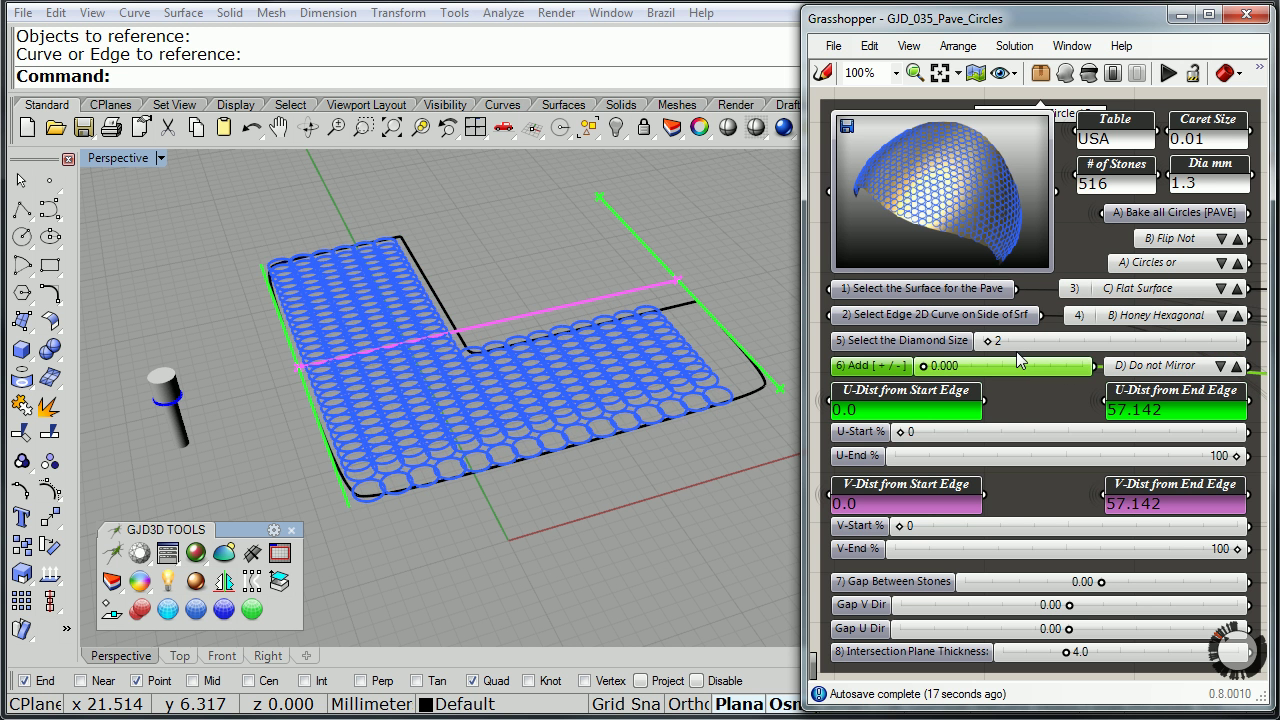
mouse_move(987, 342)
mouse_down()
mouse_move(1003, 343)
mouse_move(993, 347)
mouse_up()
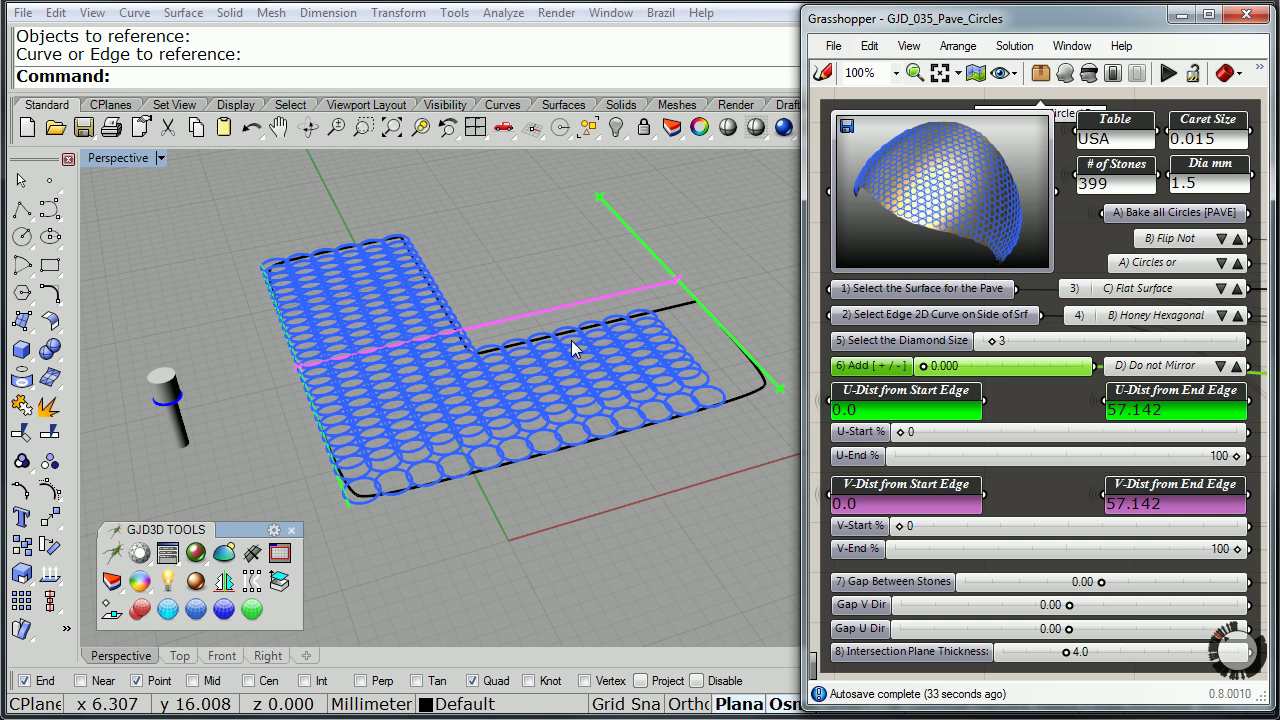
Step: Switch the layout to D) 4 Edges Free Form and widen Gap U Dir to 0.03, leaving 202 circles
click(1235, 289)
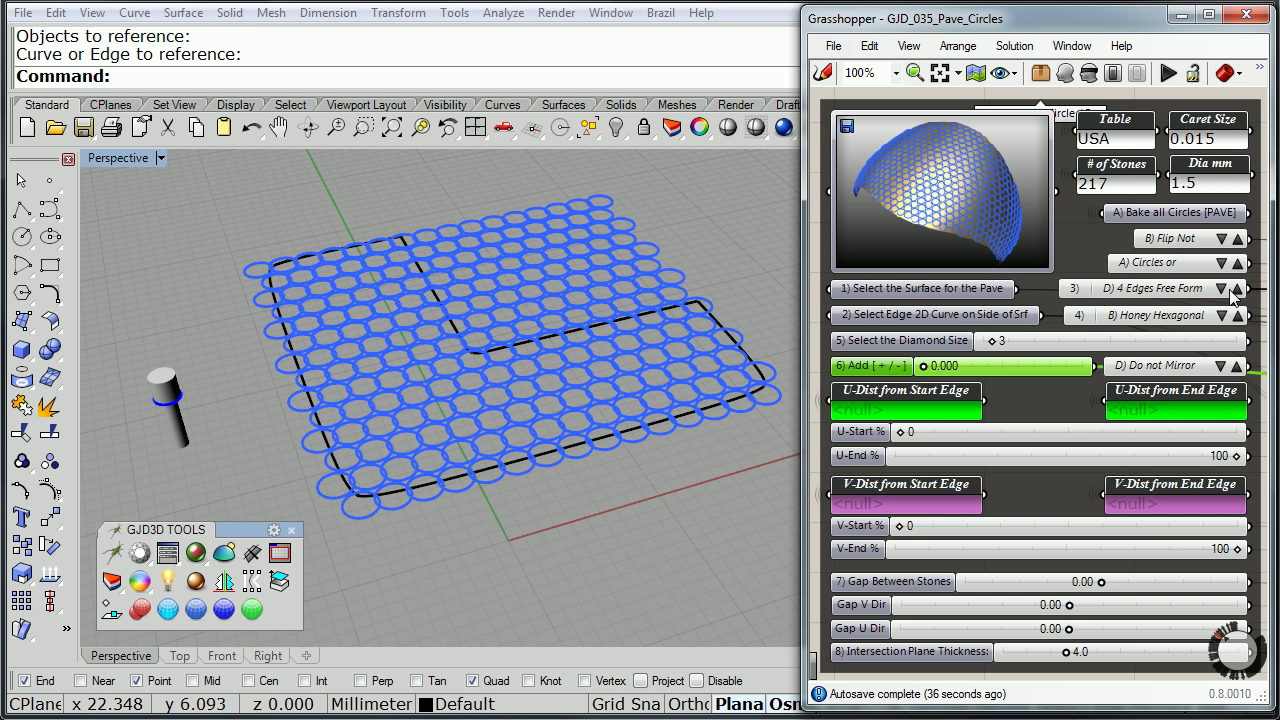
right_drag(677, 337, 612, 325)
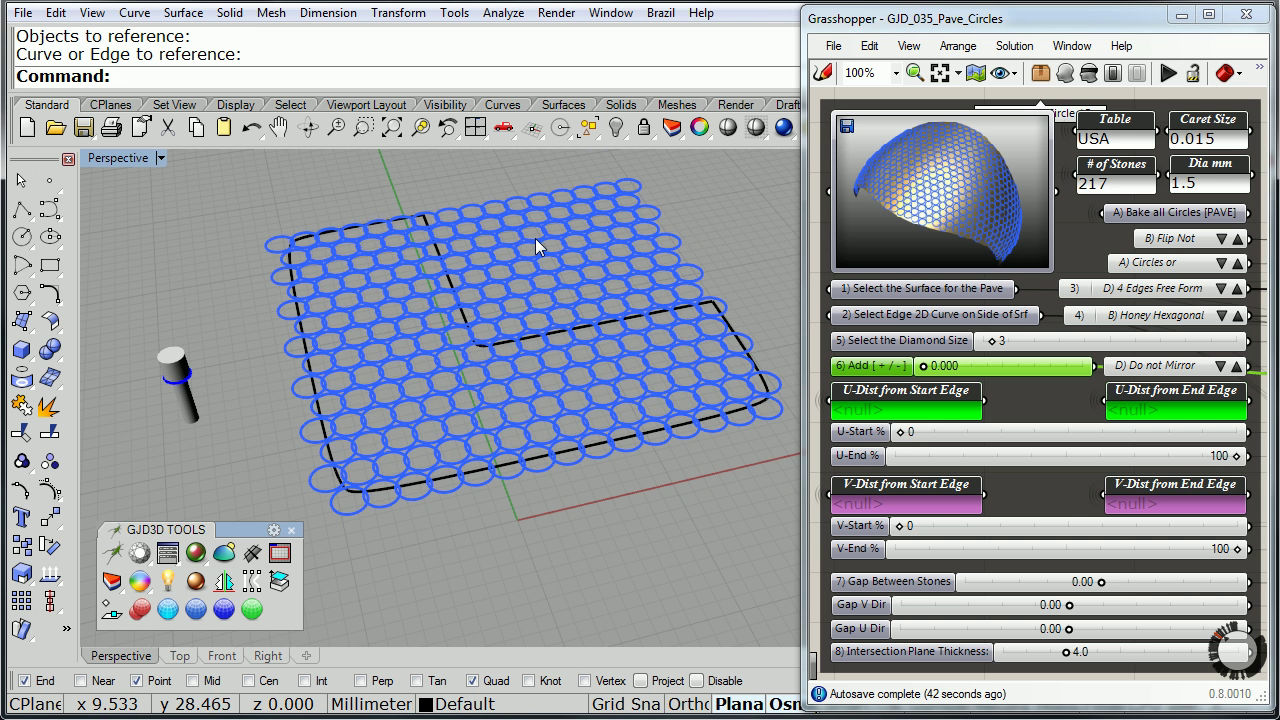
right_drag(542, 238, 568, 270)
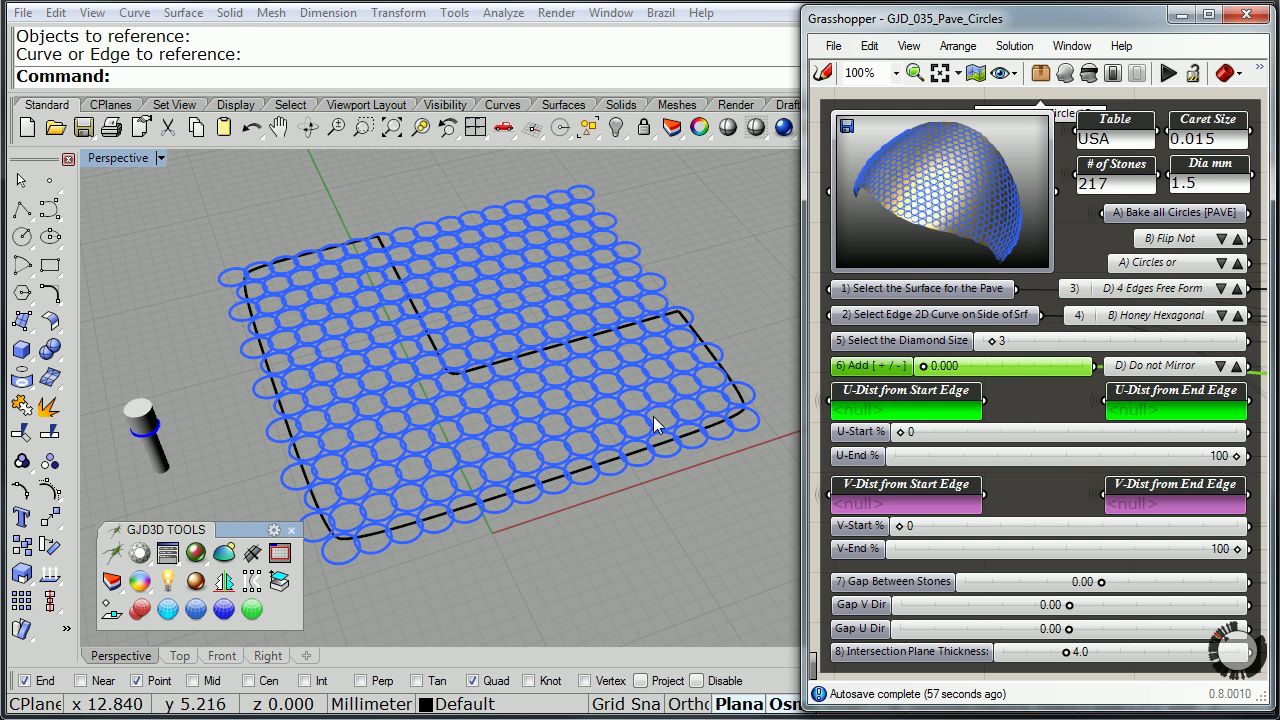
right_drag(653, 416, 580, 462)
scroll(587, 426, up, 3)
scroll(587, 426, up, 3)
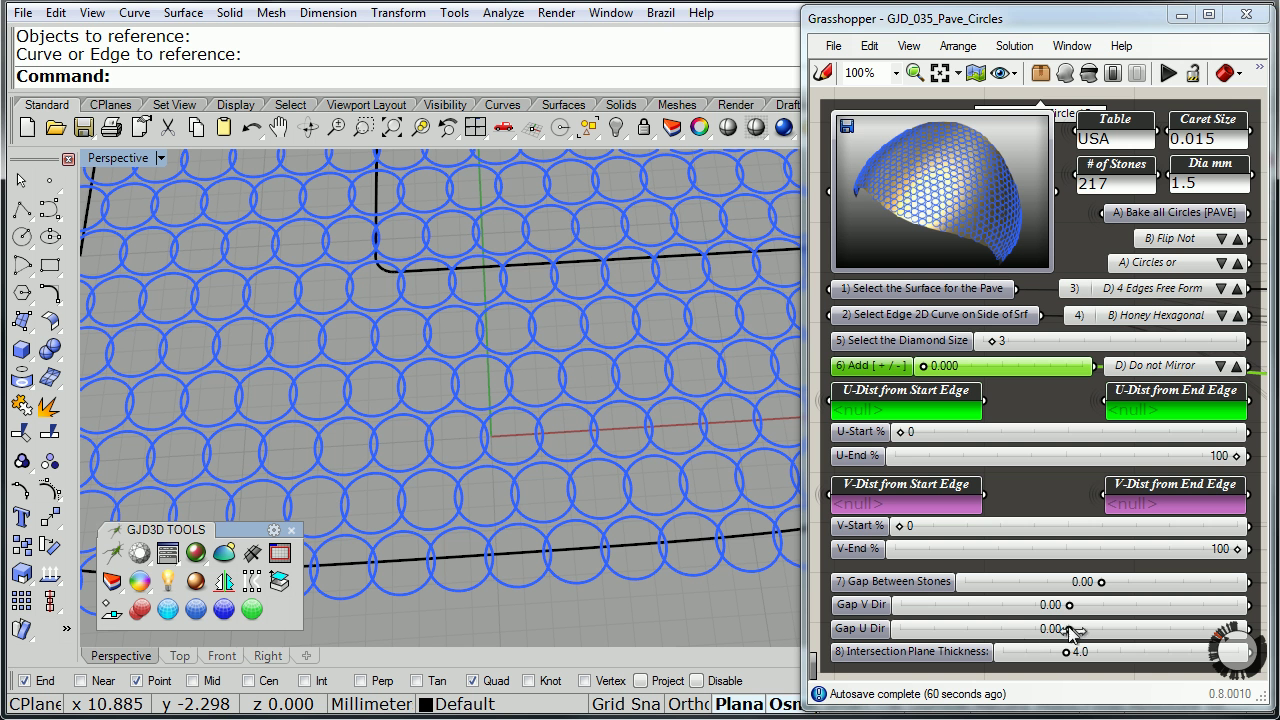
drag(1068, 628, 1072, 632)
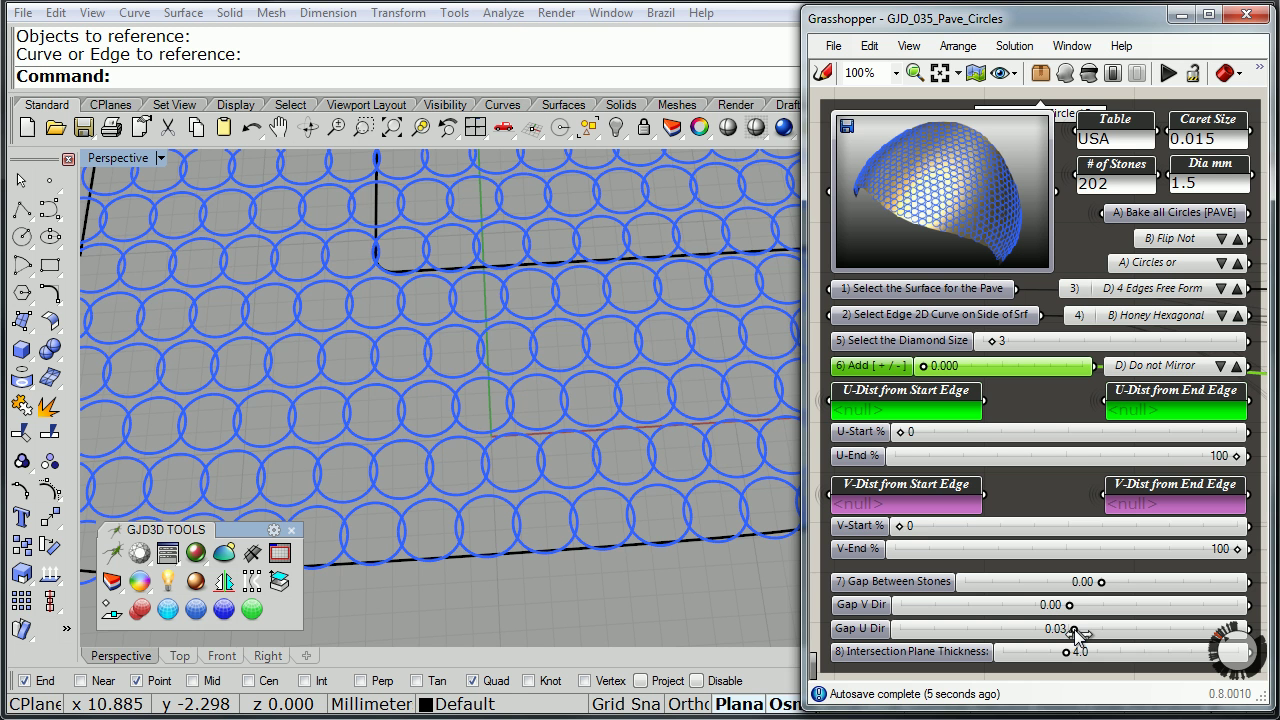
Step: Set Gap V Dir to 0.21 and Gap U Dir to 0.02, then orbit to review the 156 circles
scroll(423, 407, down, 5)
right_drag(423, 407, 536, 377)
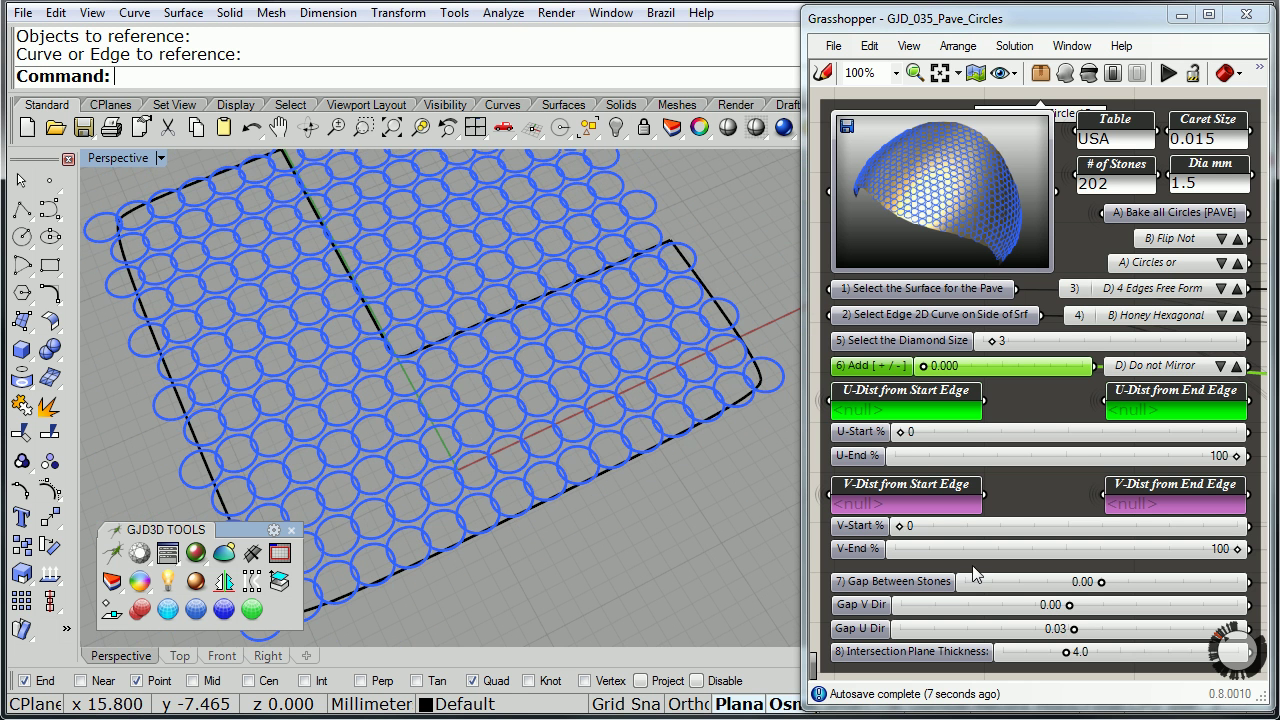
drag(1068, 605, 1107, 596)
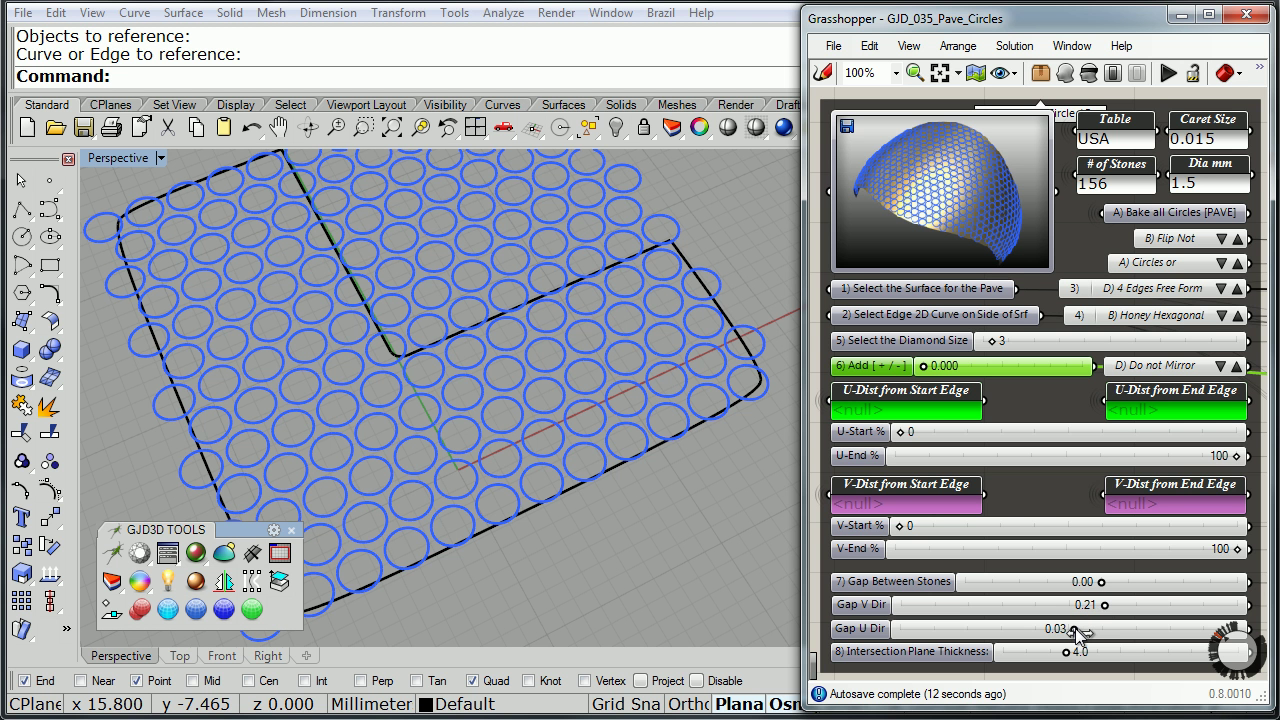
drag(1077, 629, 1075, 633)
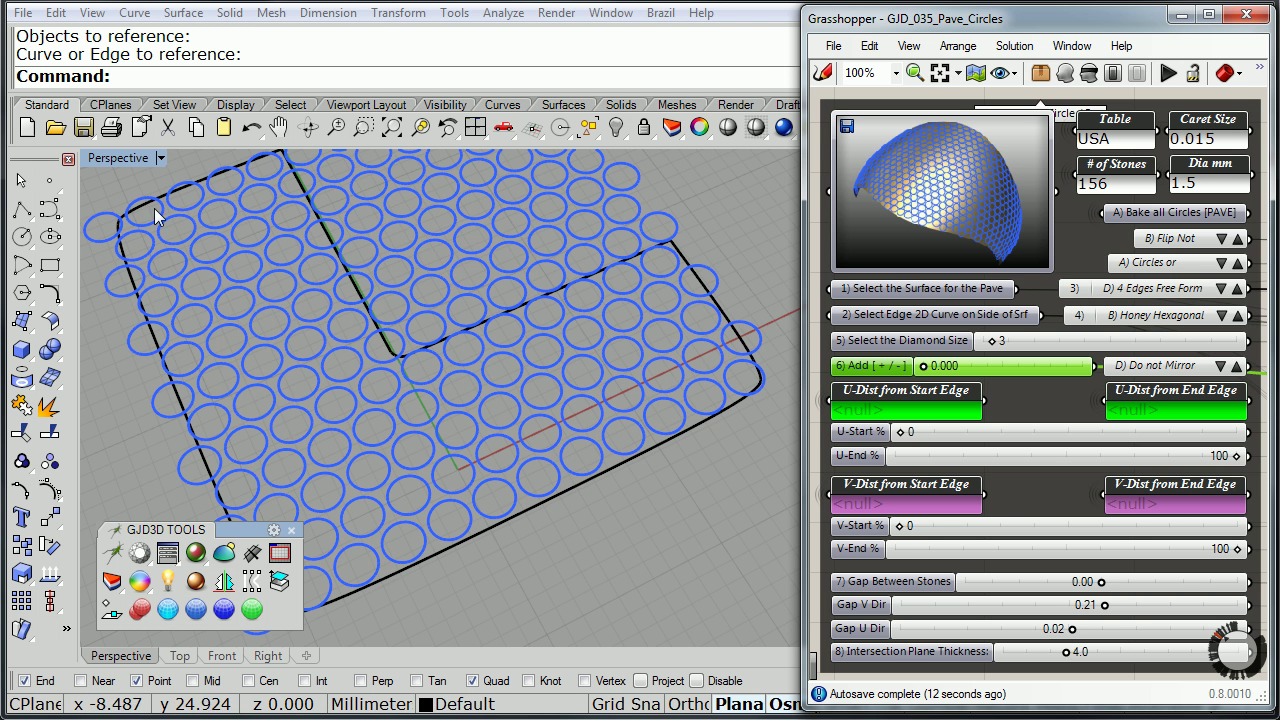
right_drag(111, 282, 546, 357)
scroll(551, 345, down, 3)
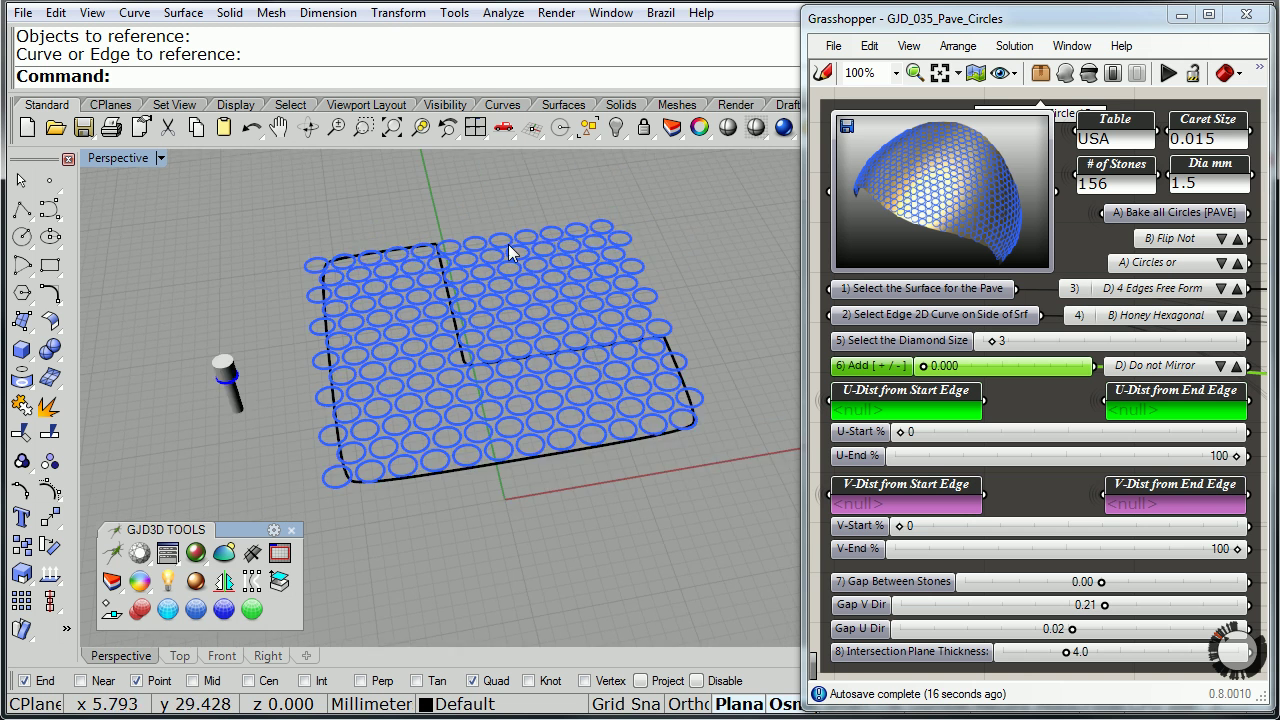
right_drag(508, 244, 600, 285)
right_drag(663, 357, 640, 415)
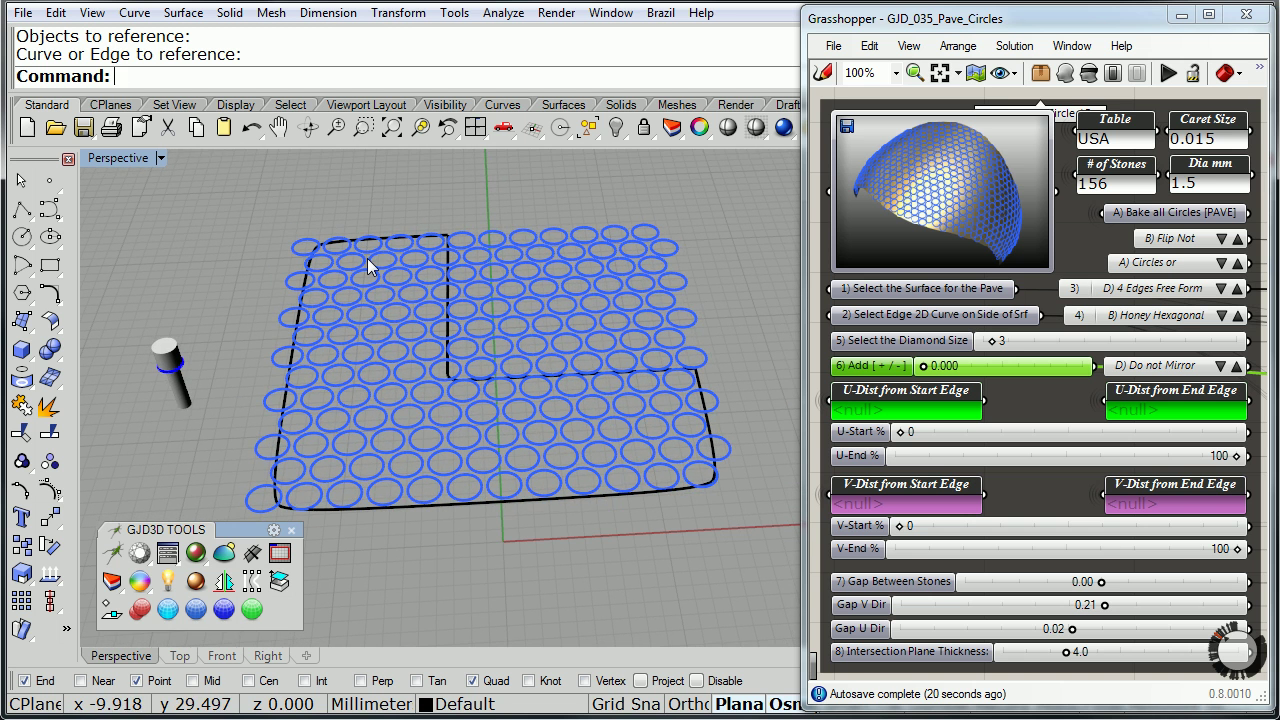
right_drag(367, 258, 678, 223)
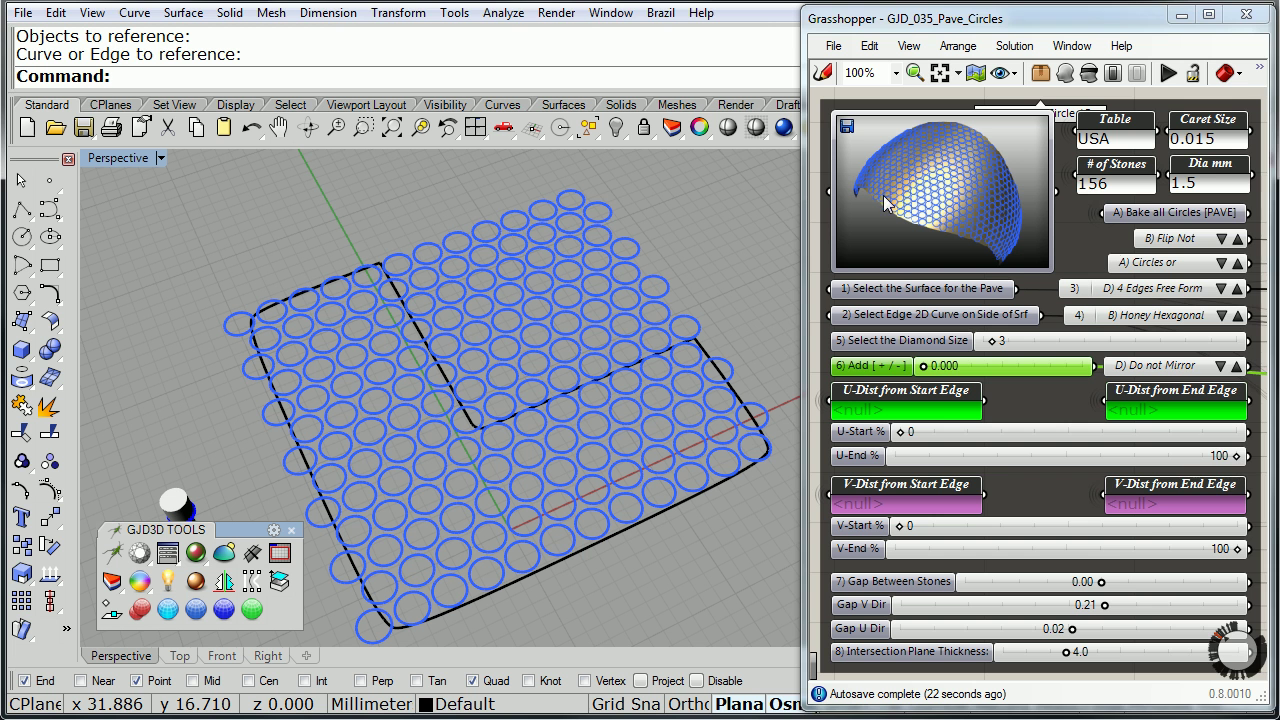
Step: Bake all the pavé circles into Rhino on the Guides layer
click(1170, 213)
right_click(1175, 220)
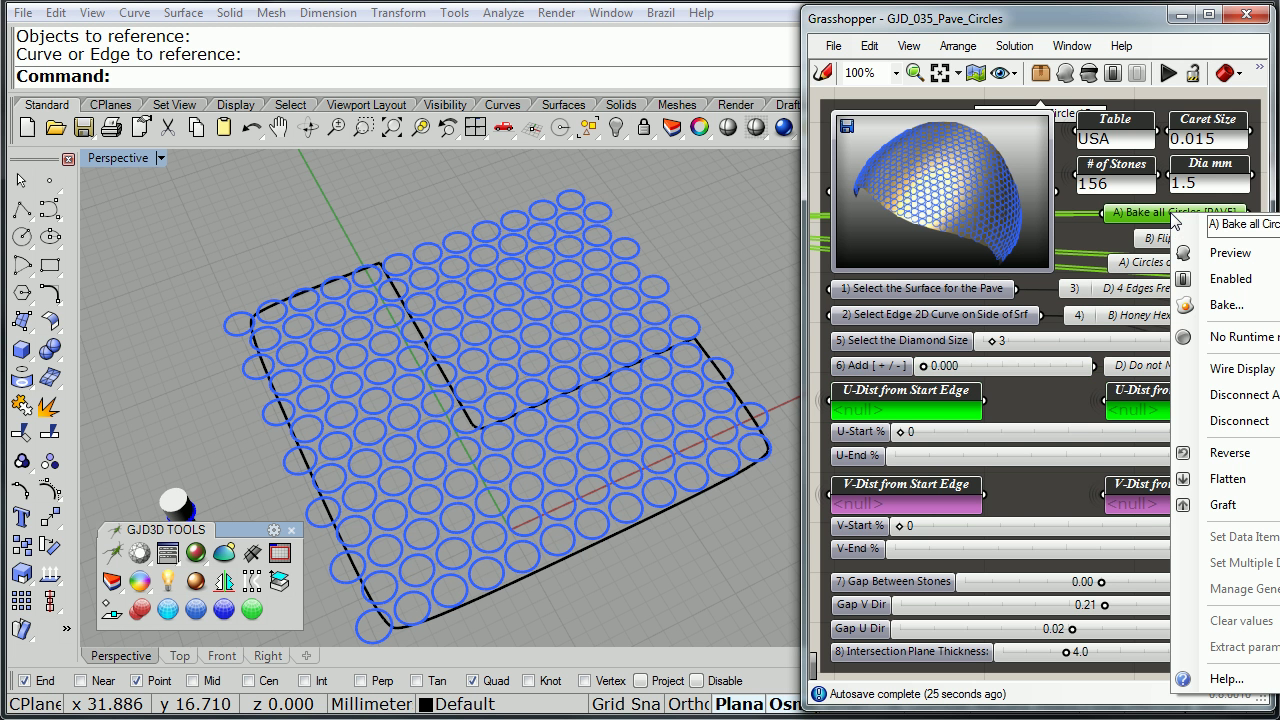
click(1236, 305)
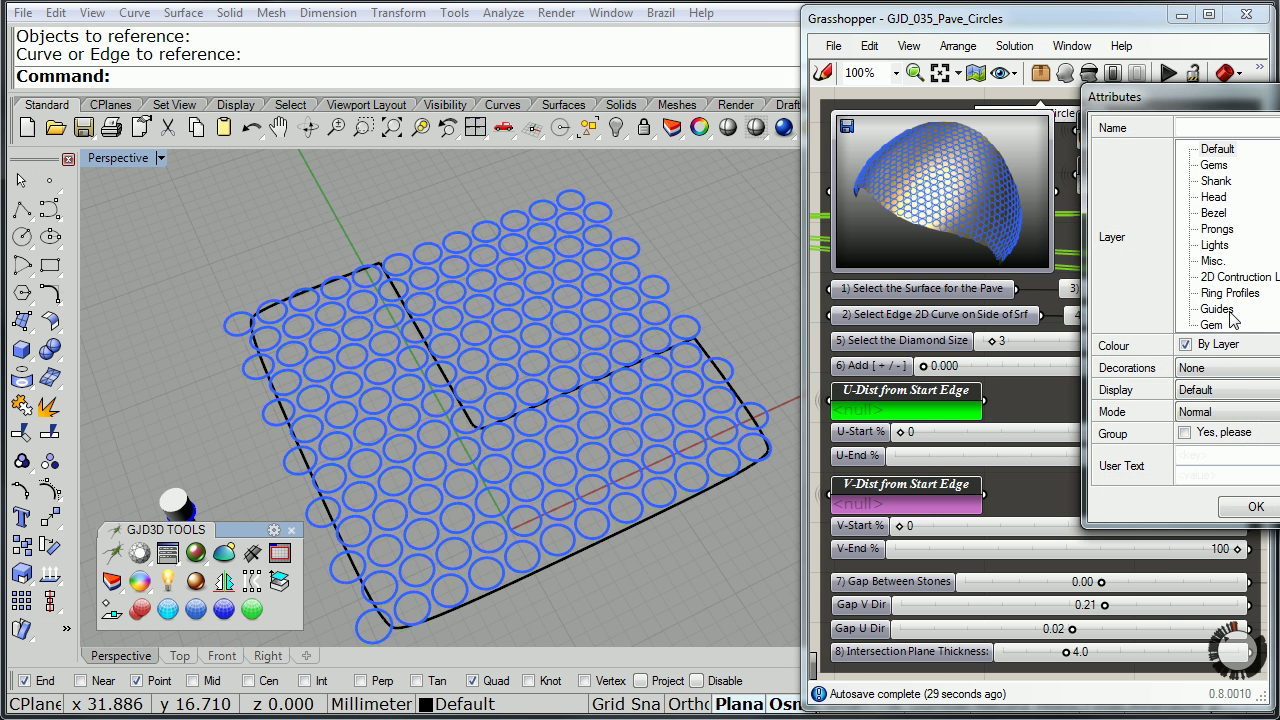
click(1217, 309)
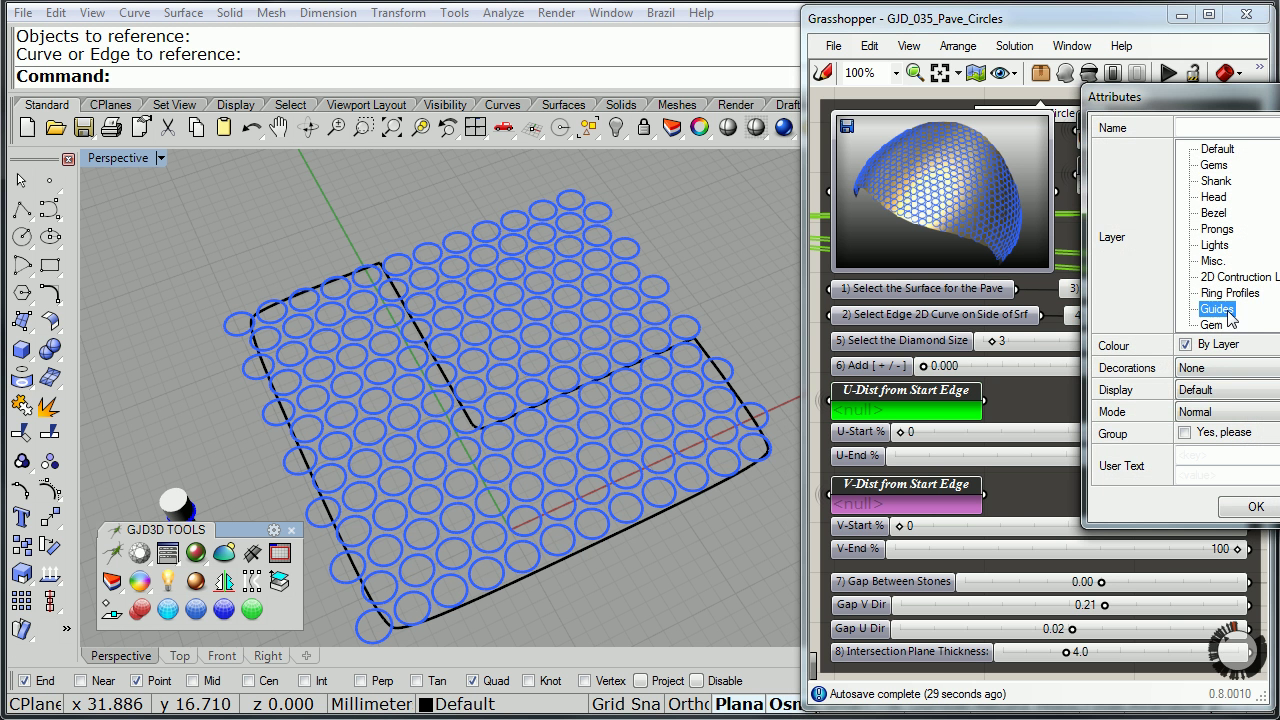
click(1262, 508)
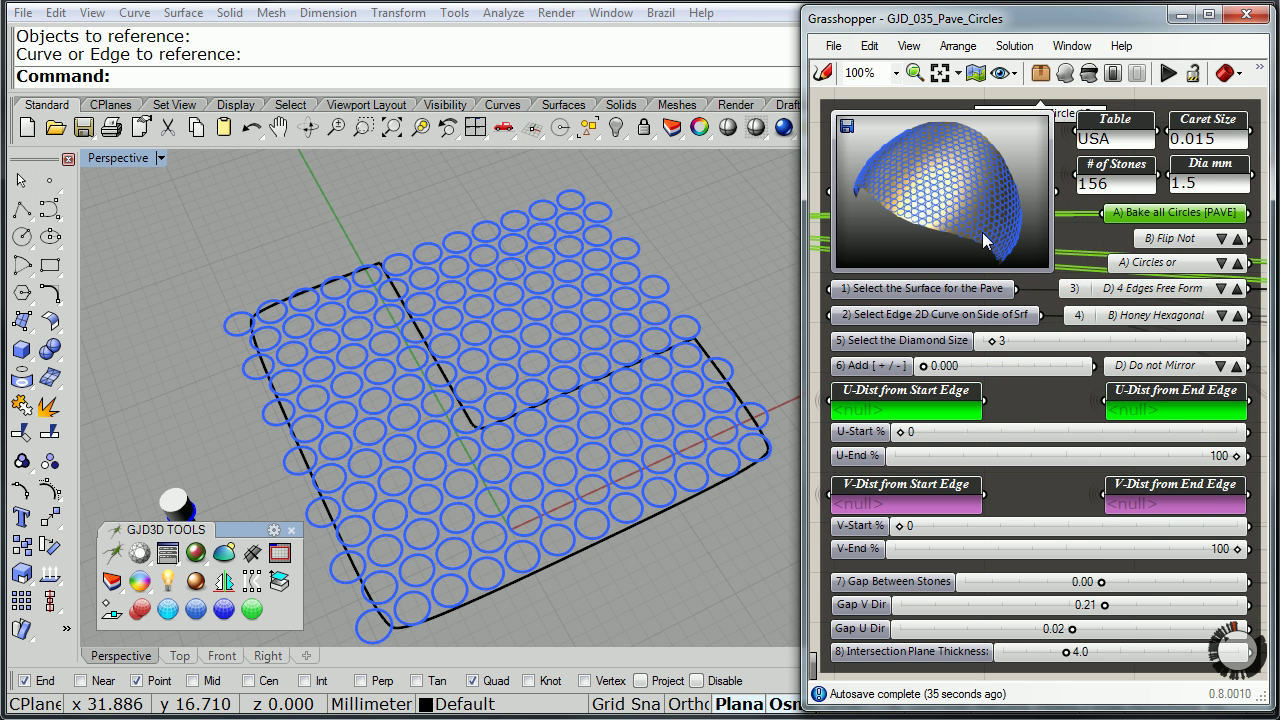
Step: Close the GJD_035_Pave_Circles definition without saving changes
click(831, 50)
click(920, 357)
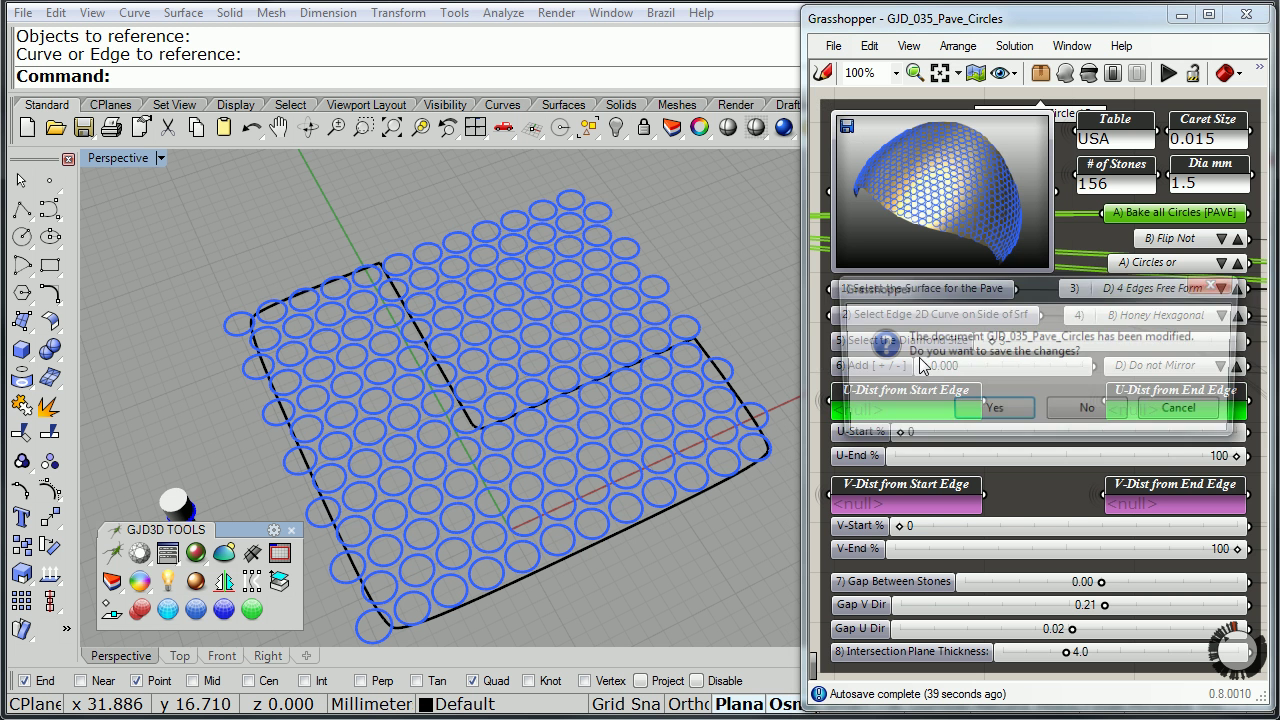
click(1088, 414)
right_drag(651, 337, 586, 296)
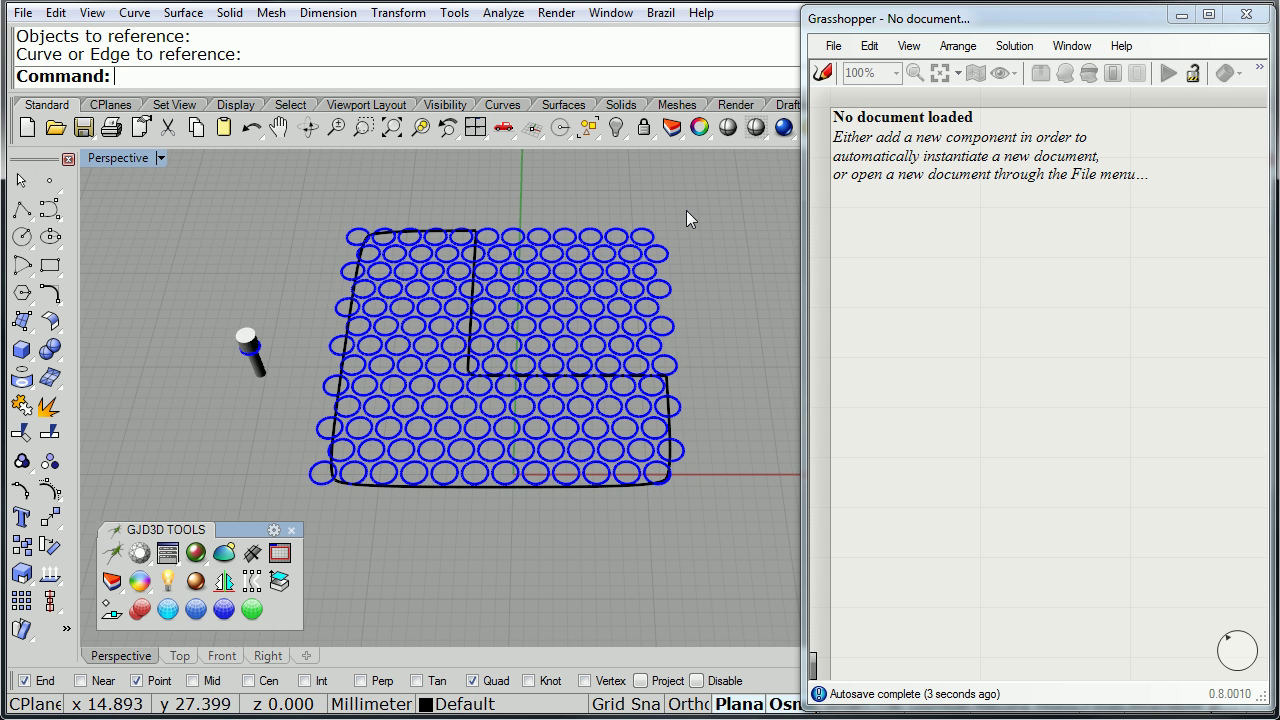
Step: Delete the 53 circles outside the L-shaped outline plus the remaining stray circles
drag(686, 210, 497, 363)
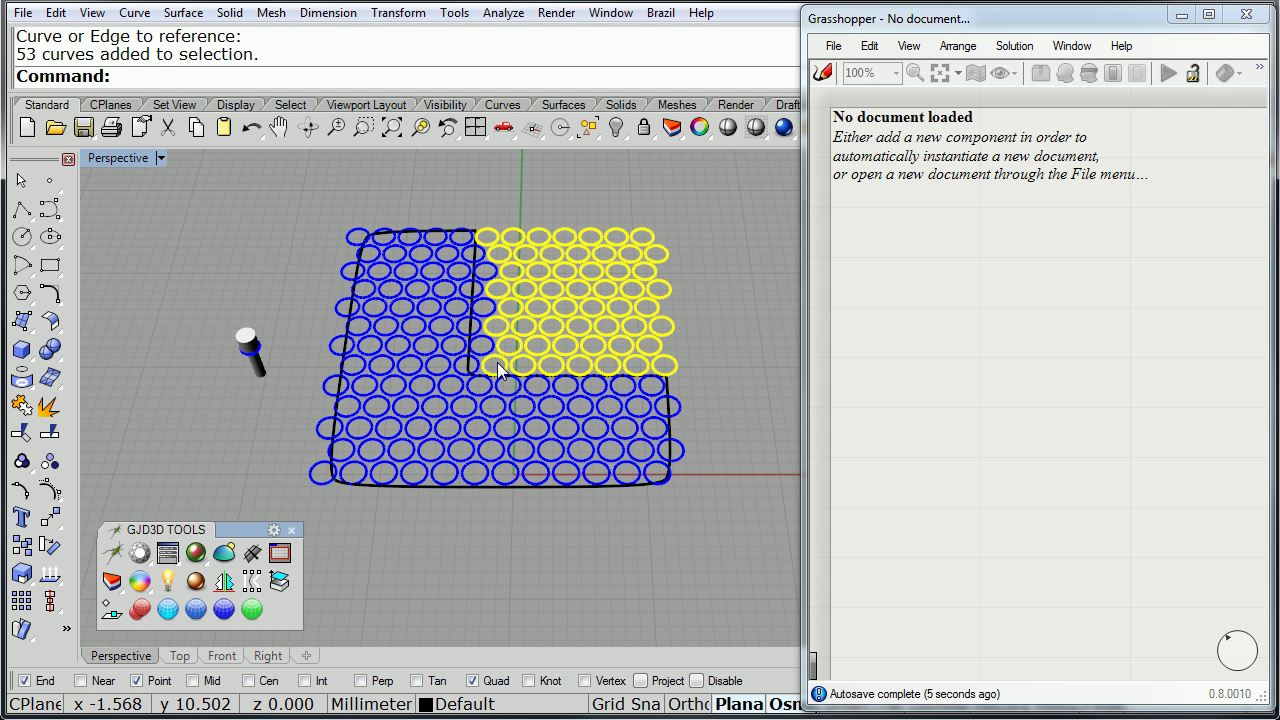
key(Delete)
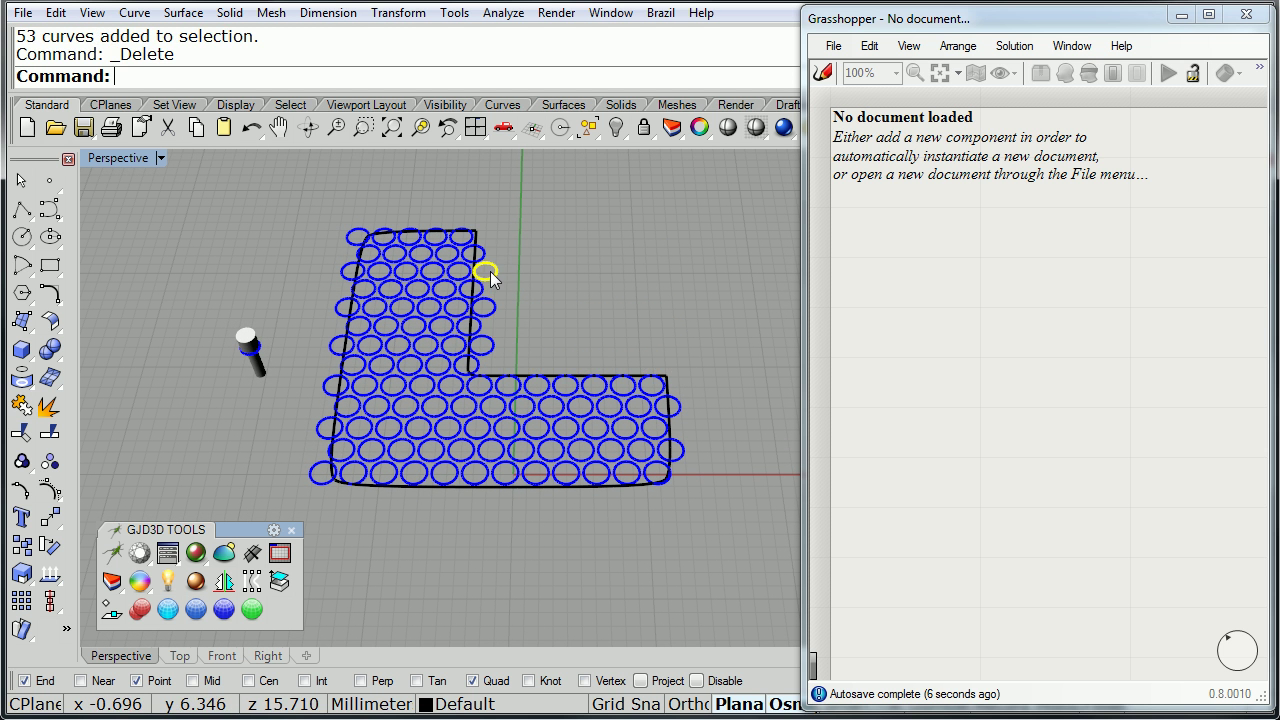
key(Delete)
click(493, 308)
key(Delete)
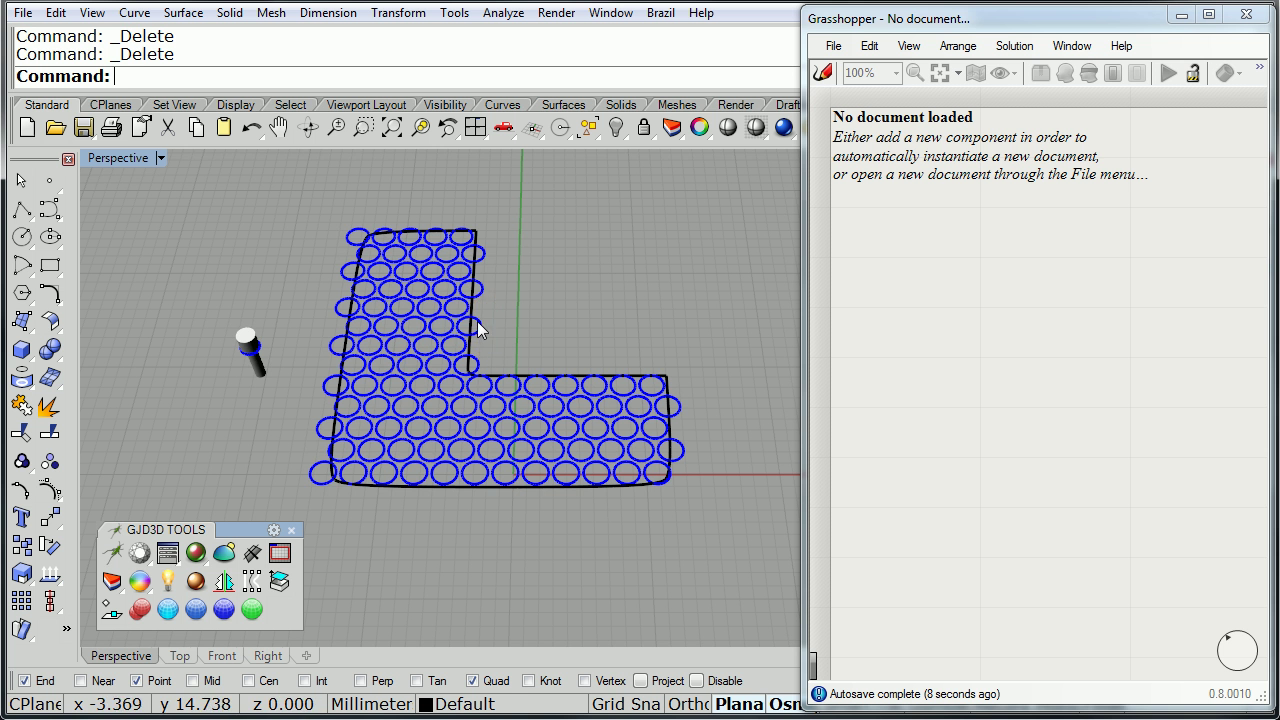
click(479, 320)
key(Delete)
click(483, 260)
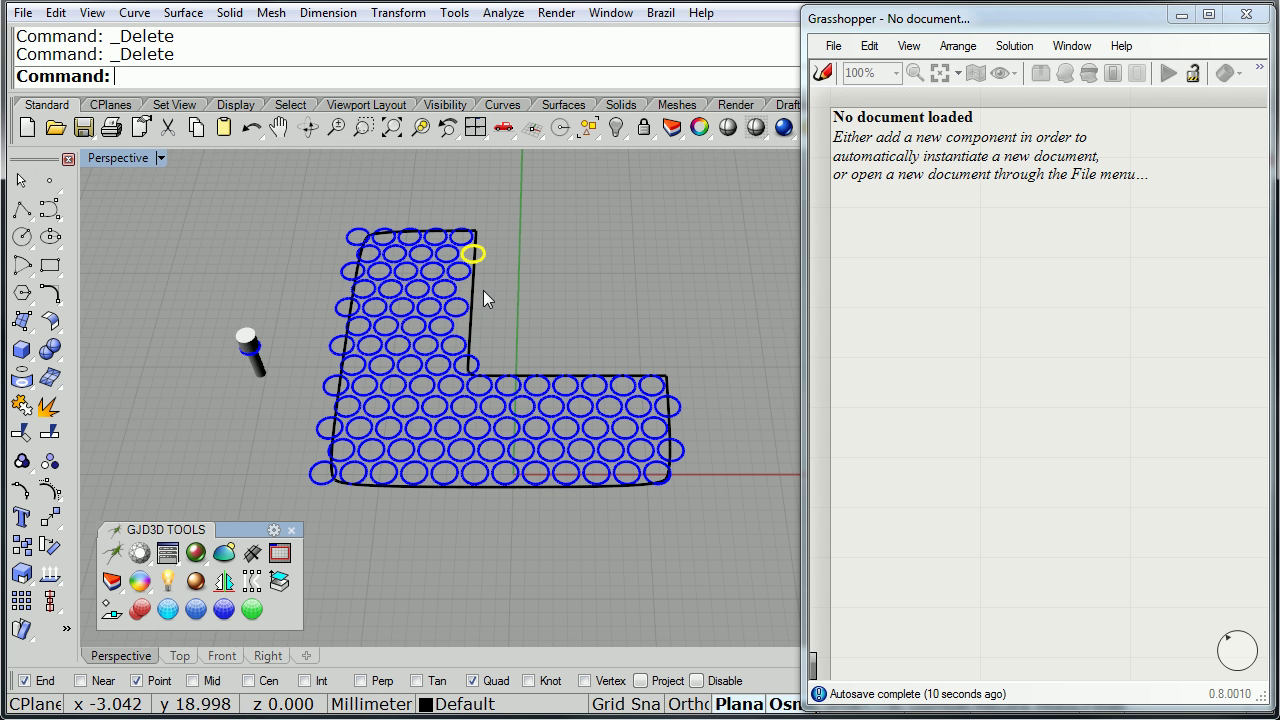
key(Delete)
Step: Delete the L-shaped boundary curve and orbit around the remaining circle grid
right_drag(483, 297, 478, 430)
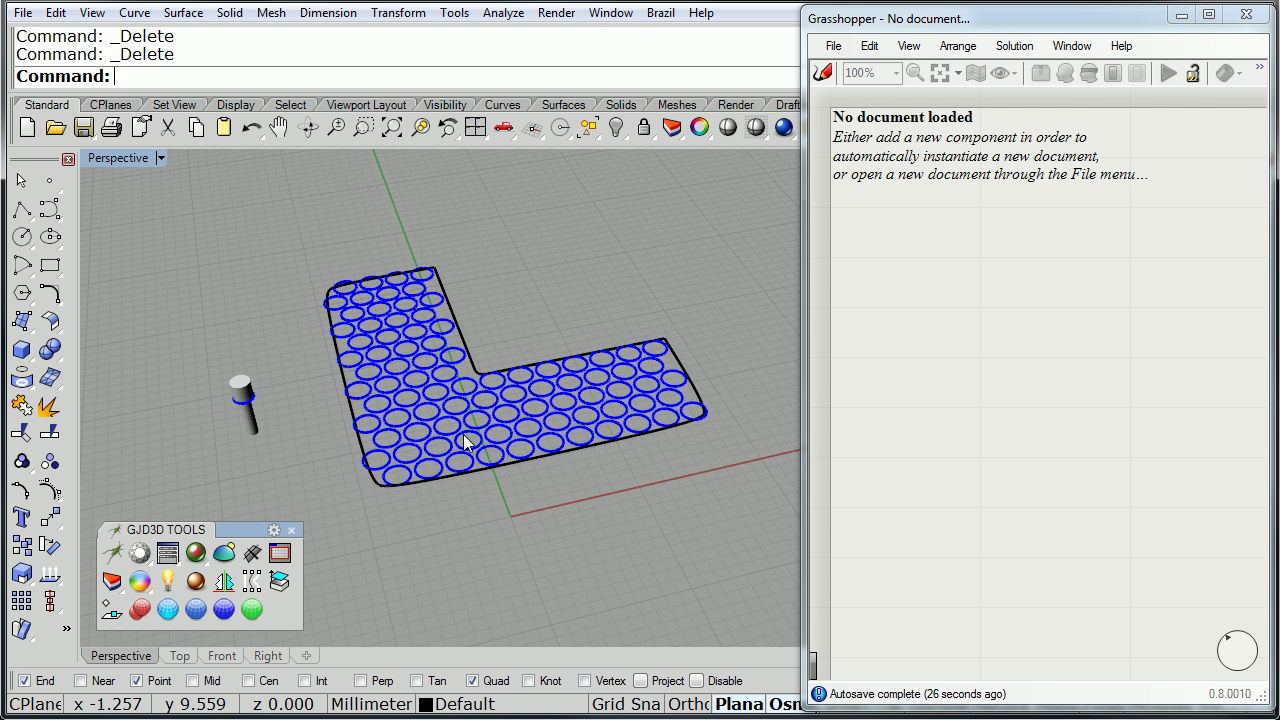
click(484, 472)
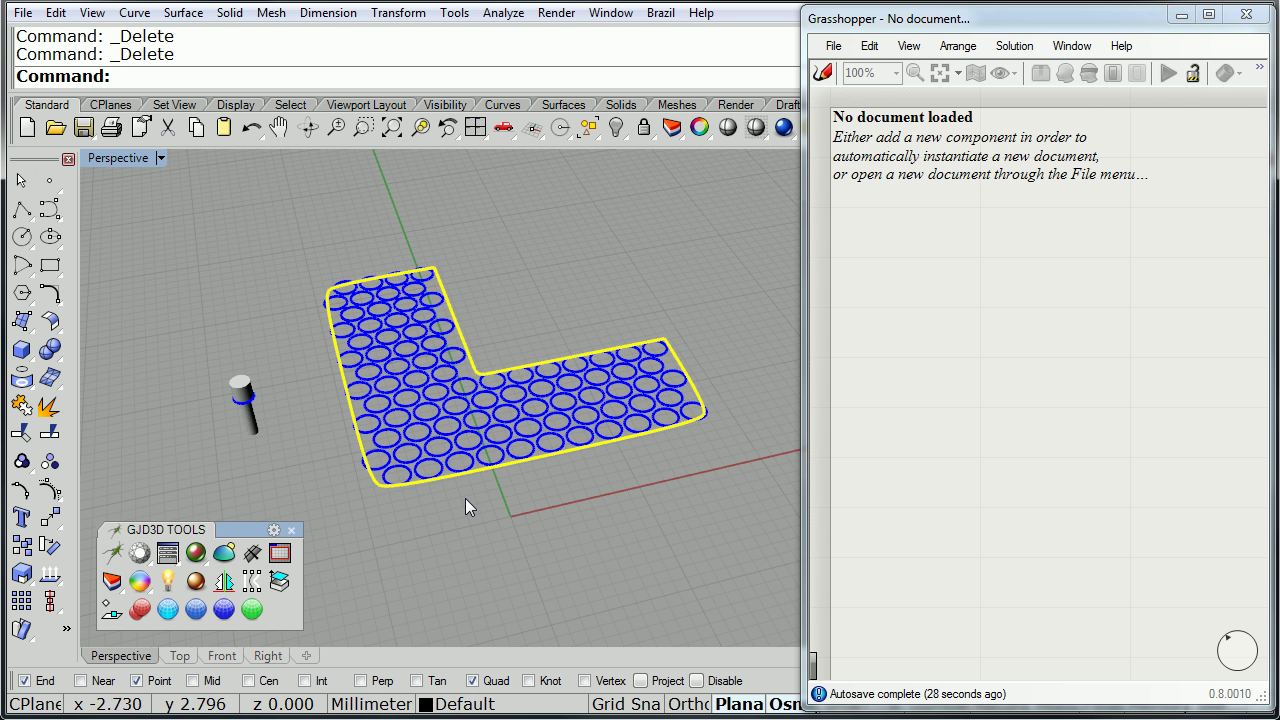
right_drag(465, 498, 502, 323)
key(Delete)
right_drag(552, 368, 512, 342)
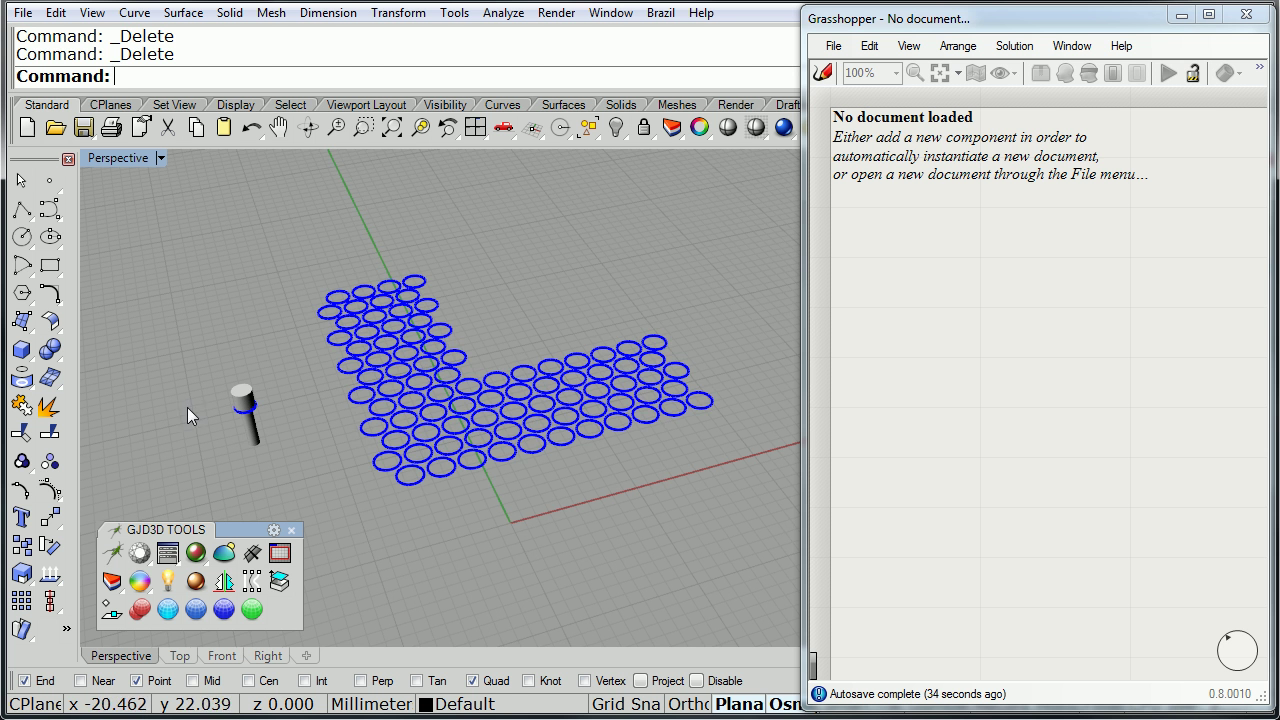
scroll(187, 407, up, 2)
drag(214, 348, 353, 504)
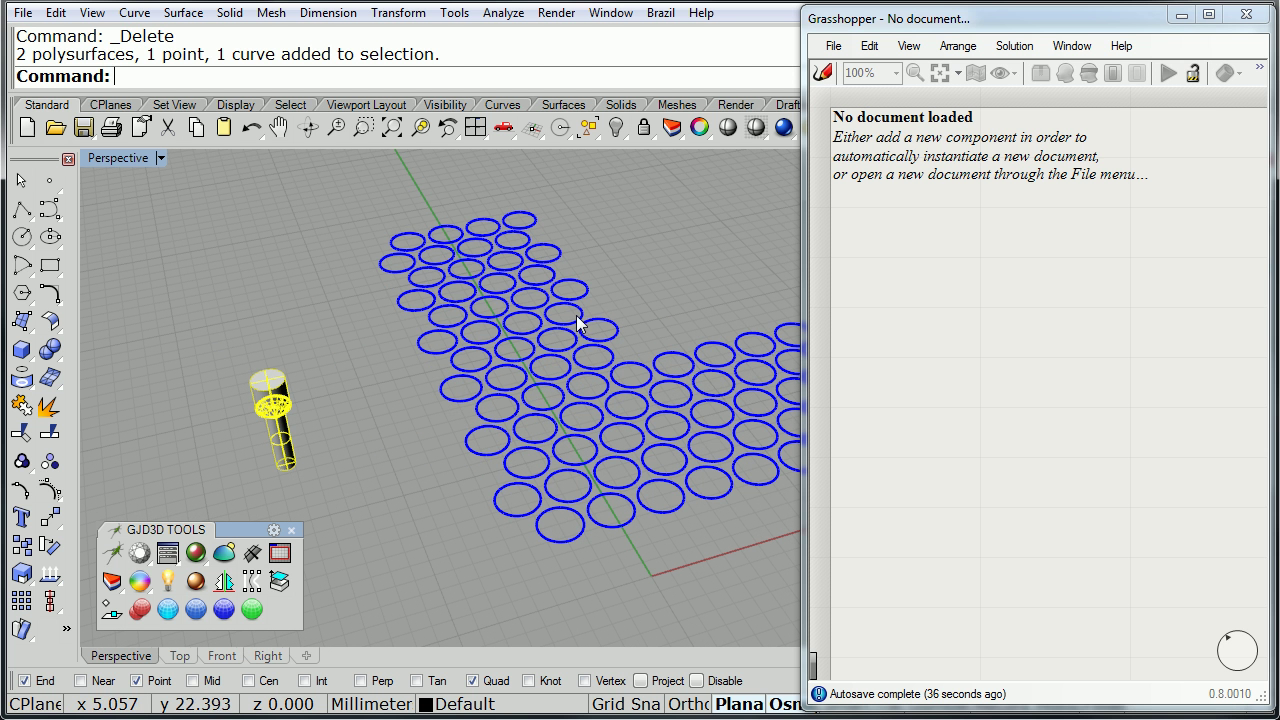
right_drag(422, 358, 470, 371)
key(Escape)
right_drag(380, 434, 393, 338)
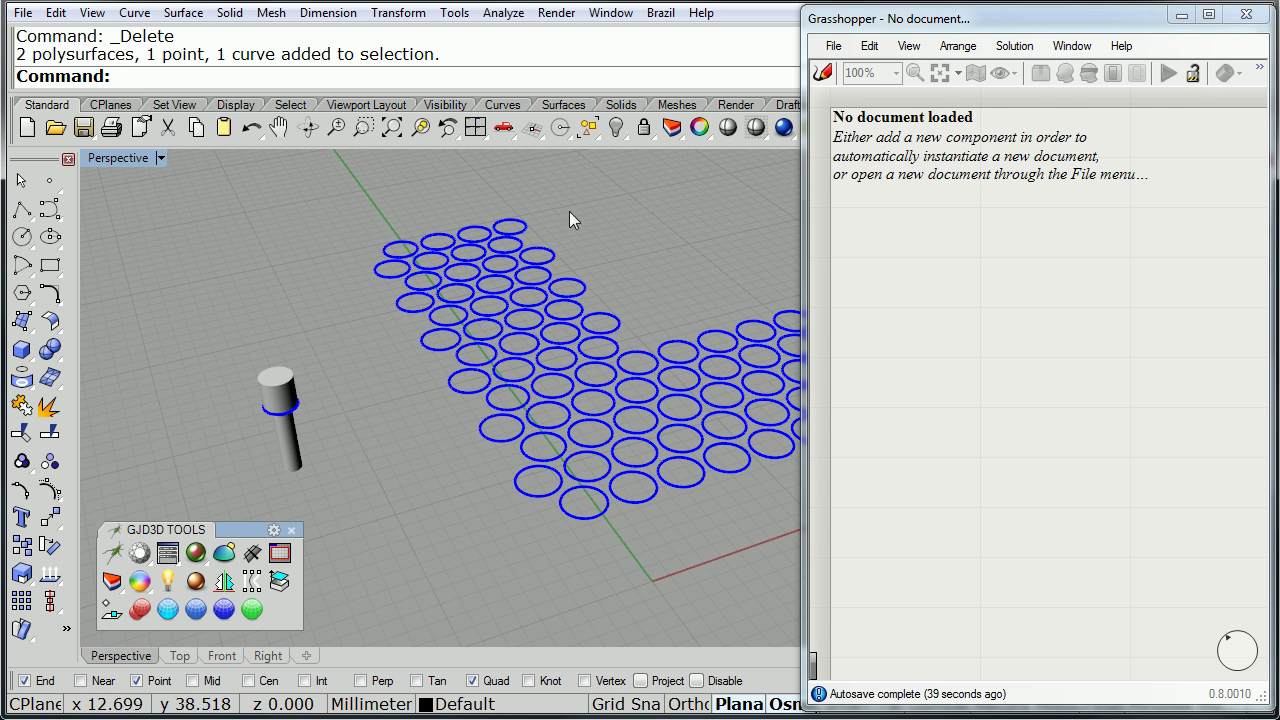
Step: Switch the Perspective view to wireframe and zoom in on the gem inside the cylinder
click(727, 127)
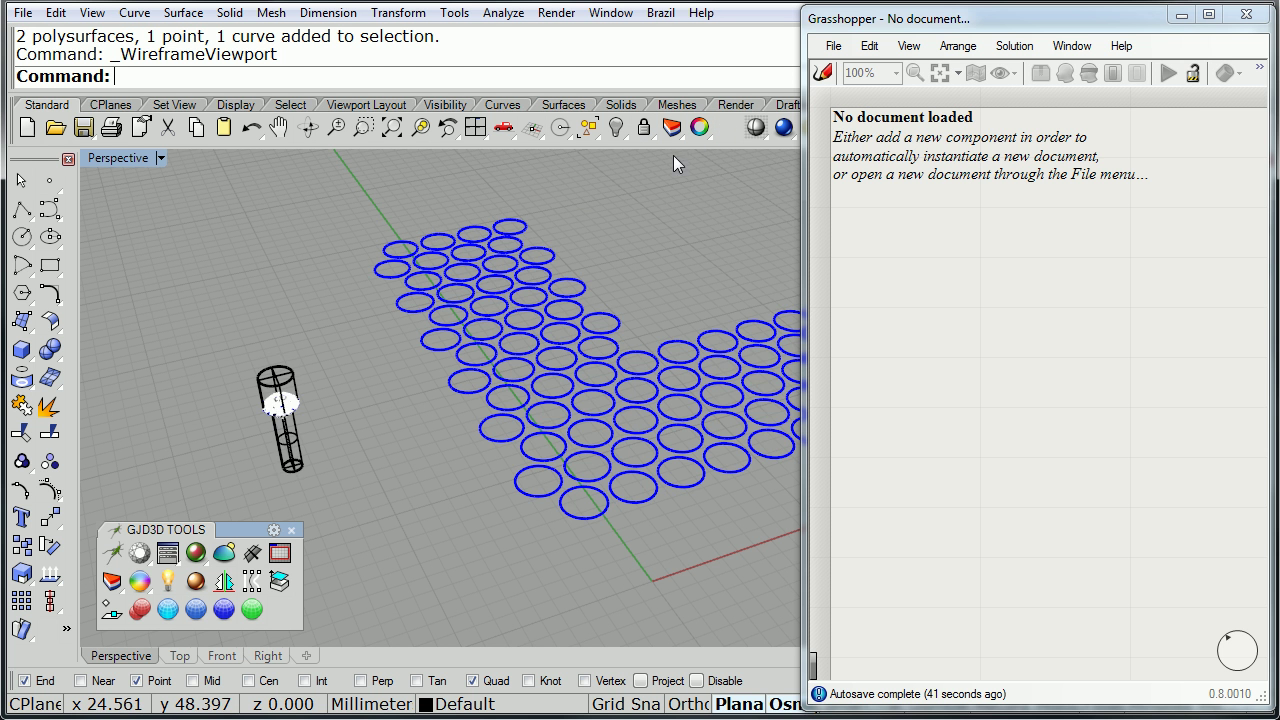
scroll(232, 388, up, 4)
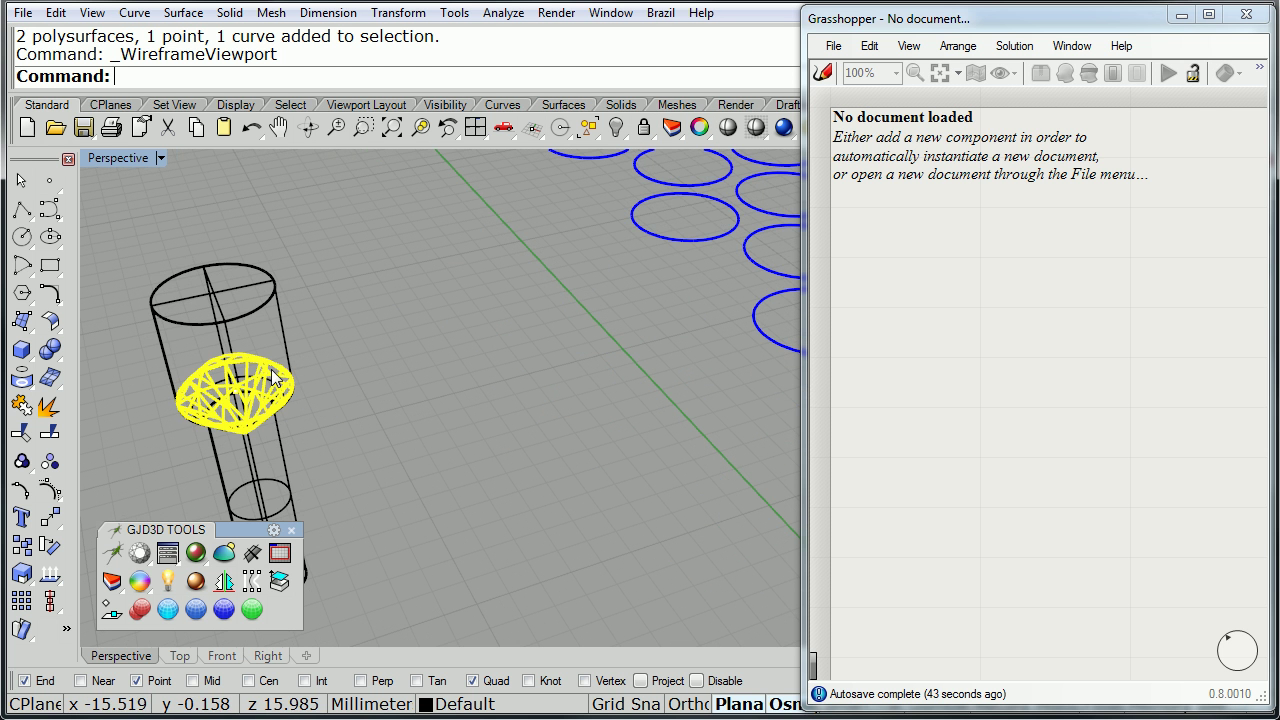
click(276, 378)
click(287, 342)
click(344, 374)
scroll(344, 378, down, 5)
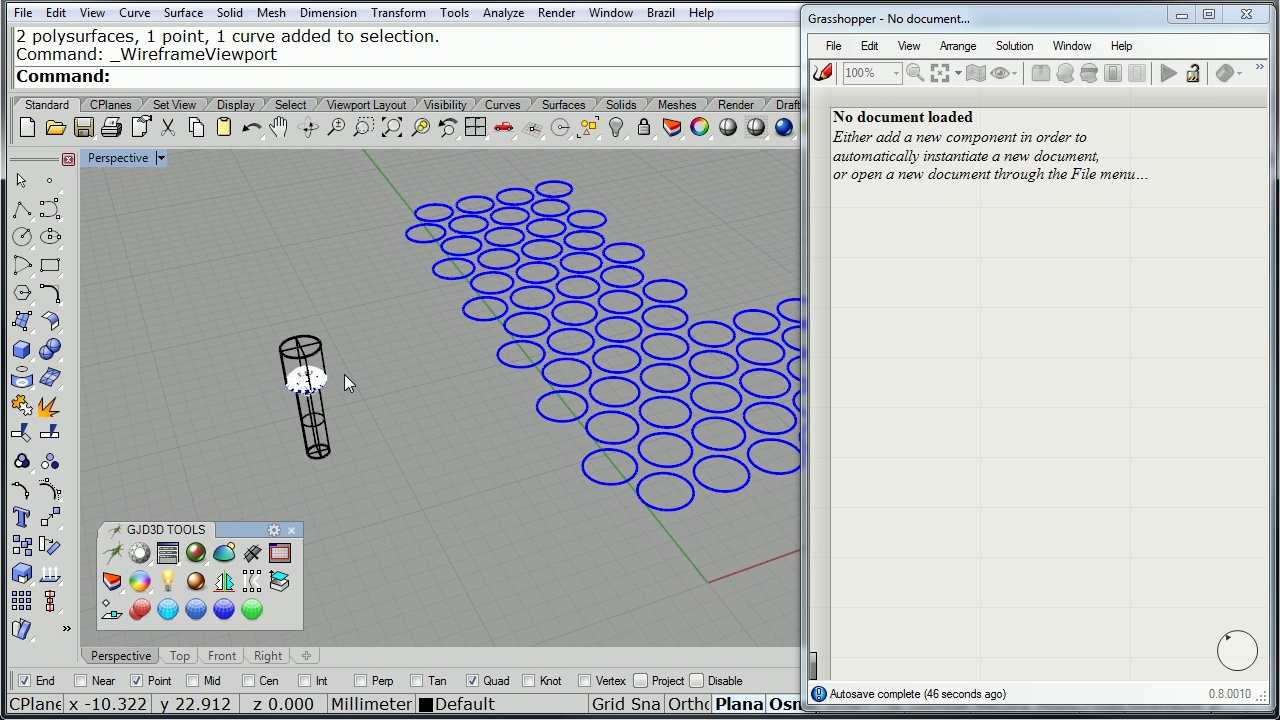
scroll(344, 374, down, 2)
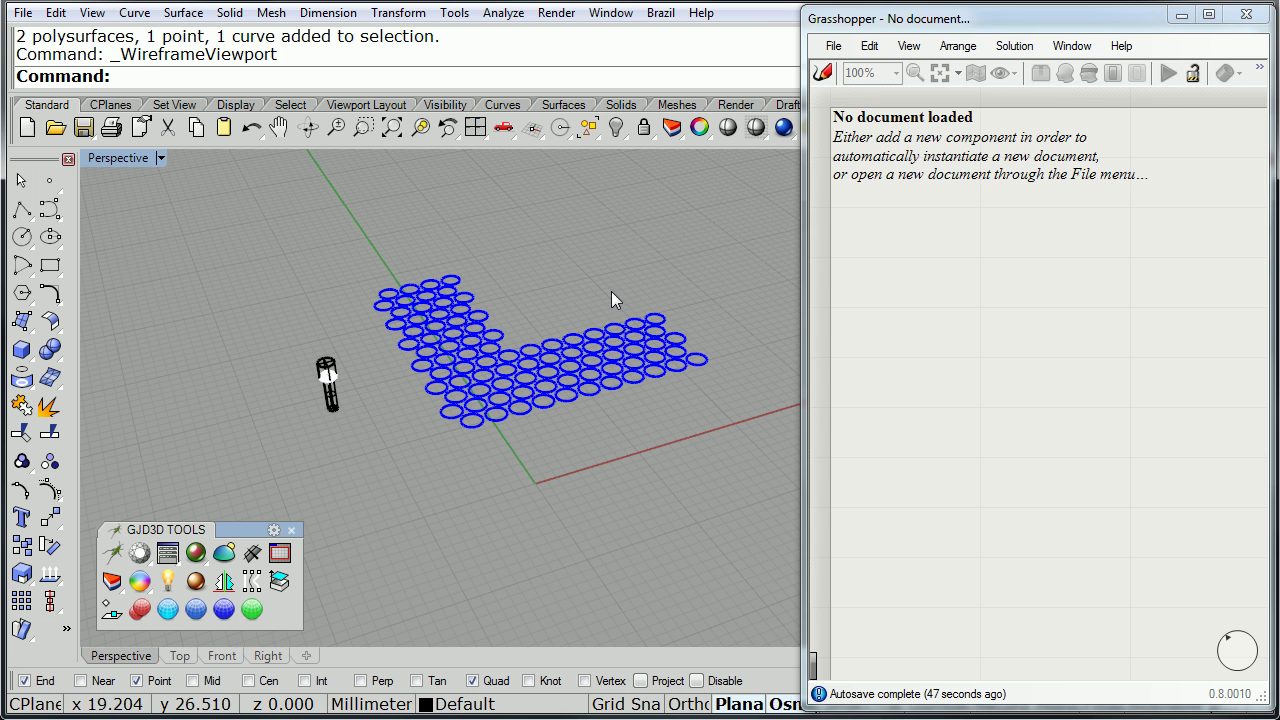
Step: Open GJD_025_Scale_Orient_Stones.ghx from the GH_DEFINITIONS folder
click(833, 46)
click(862, 96)
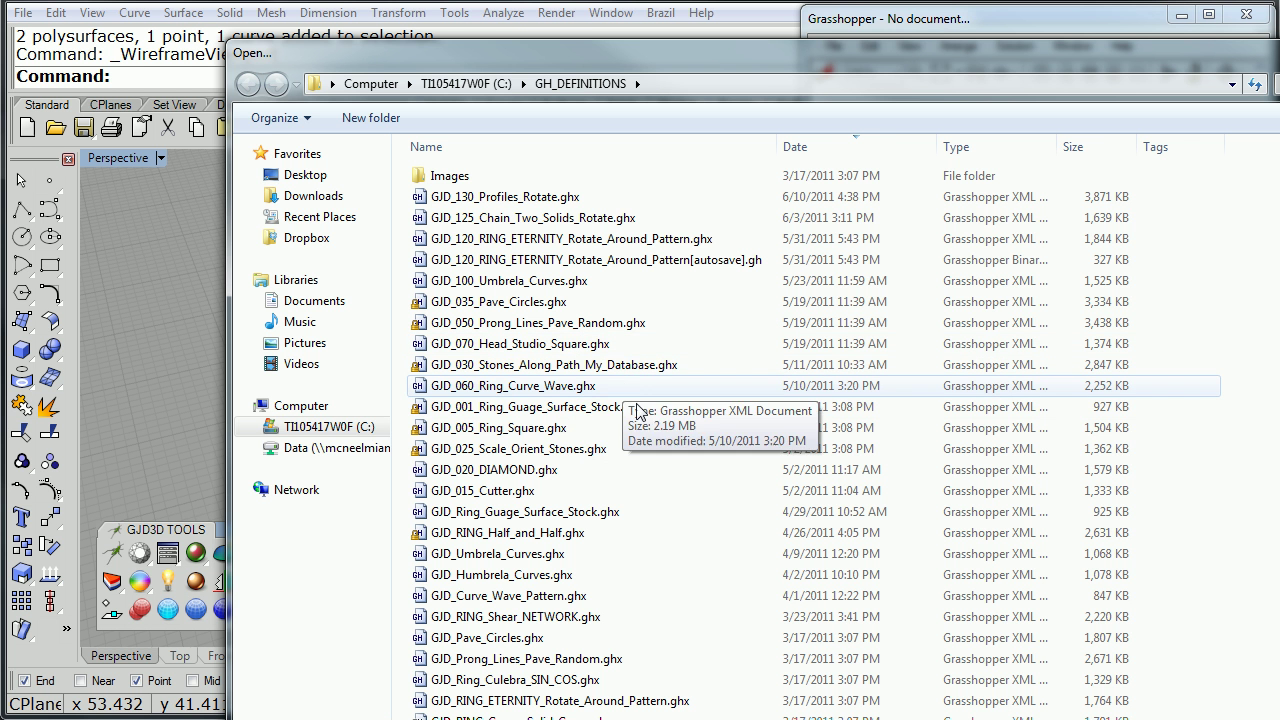
click(590, 456)
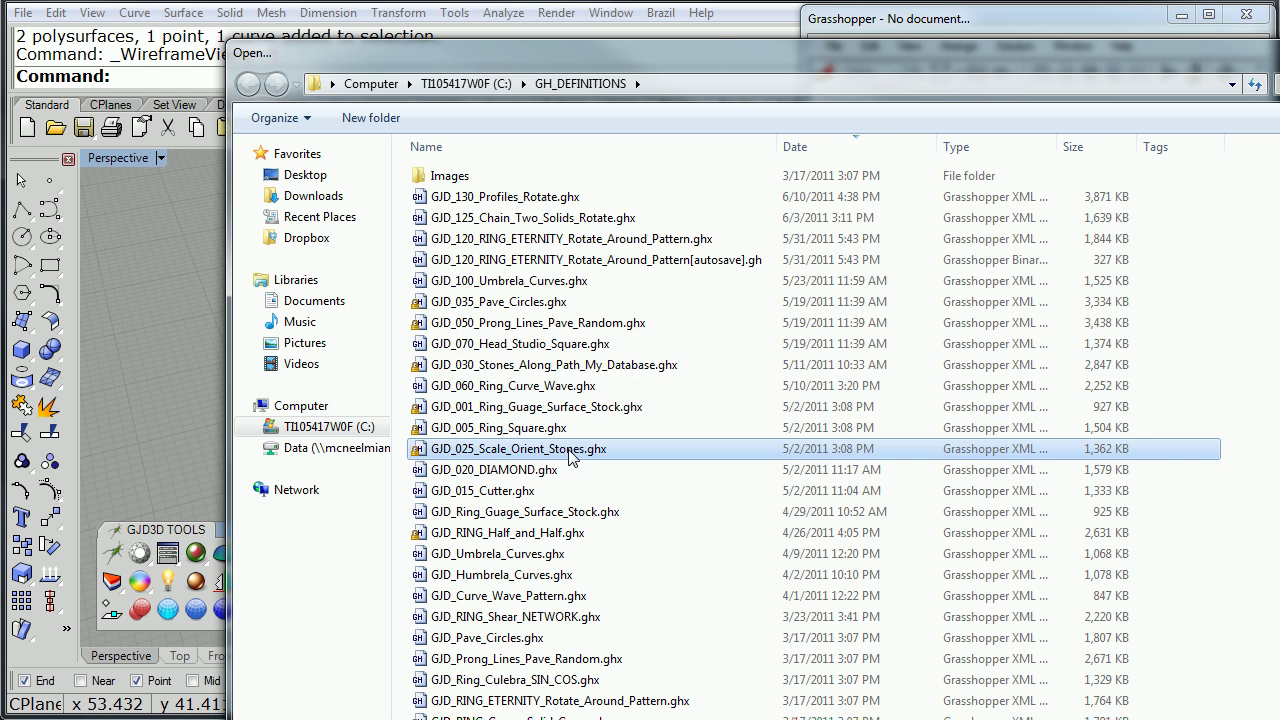
double_click(572, 456)
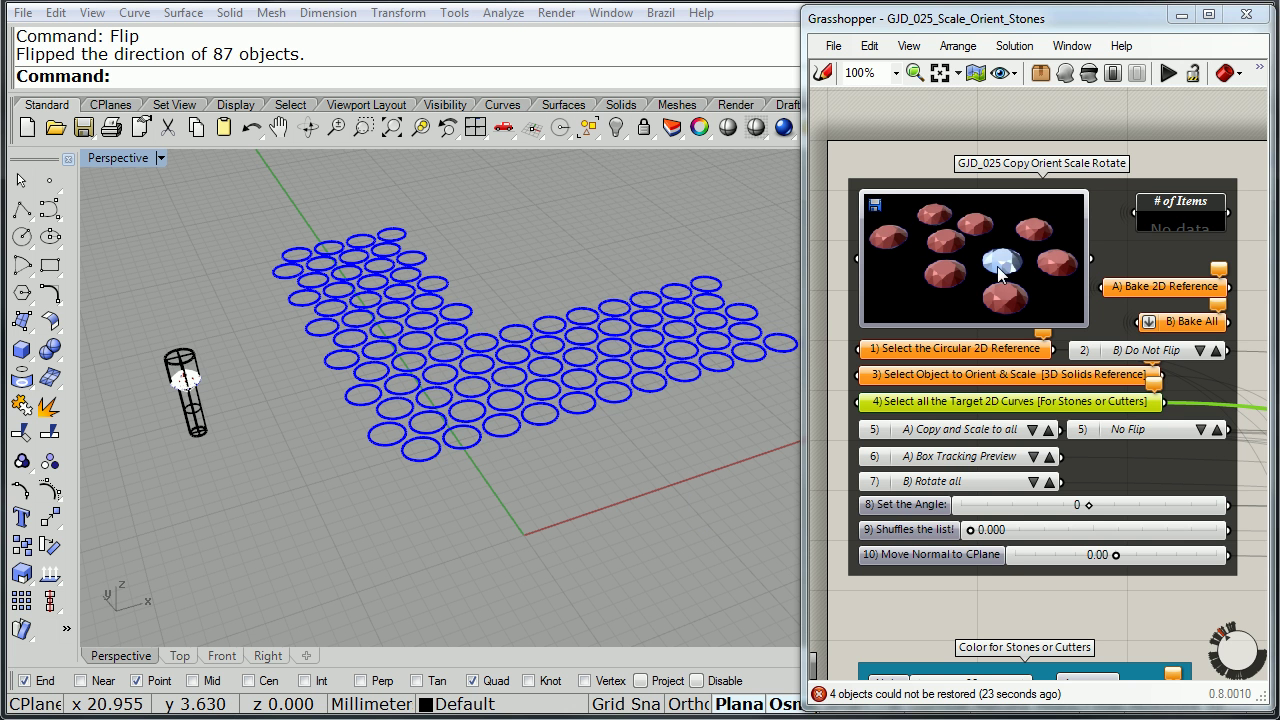
Step: Reference the gem's edge circle as the circular 2D reference curve
right_drag(1119, 604, 1101, 529)
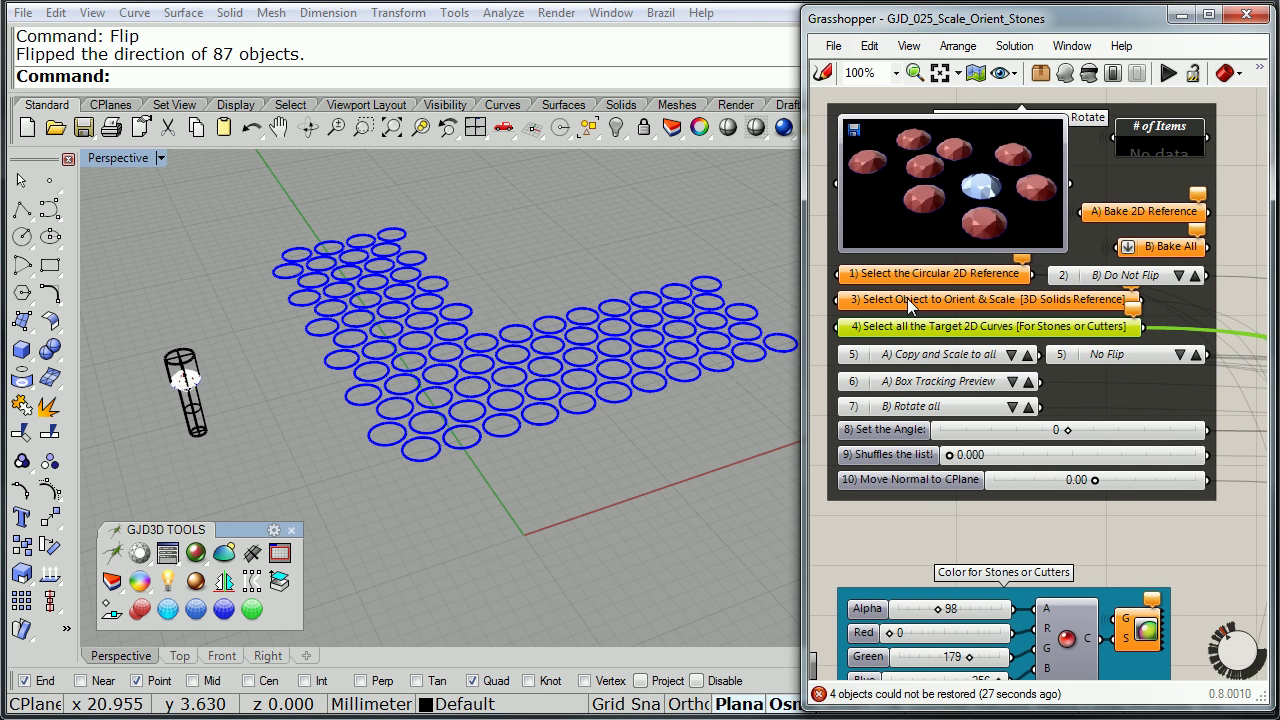
click(903, 276)
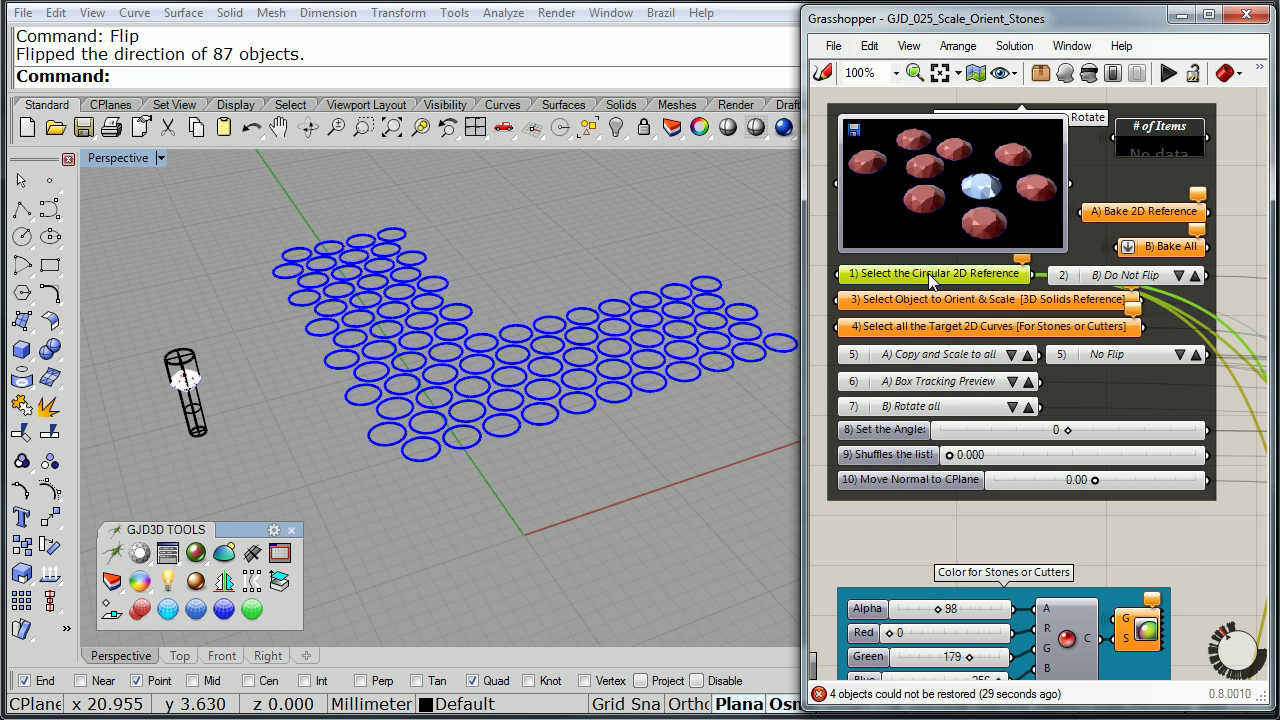
right_click(932, 280)
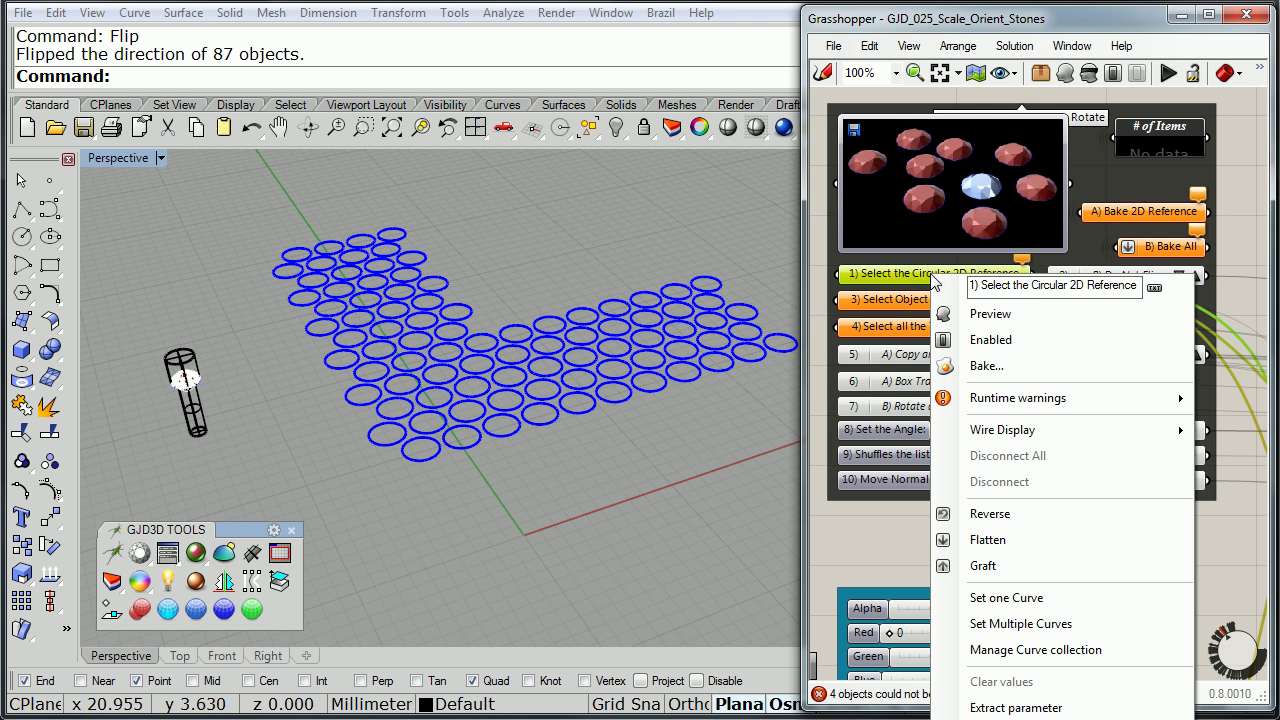
click(1006, 597)
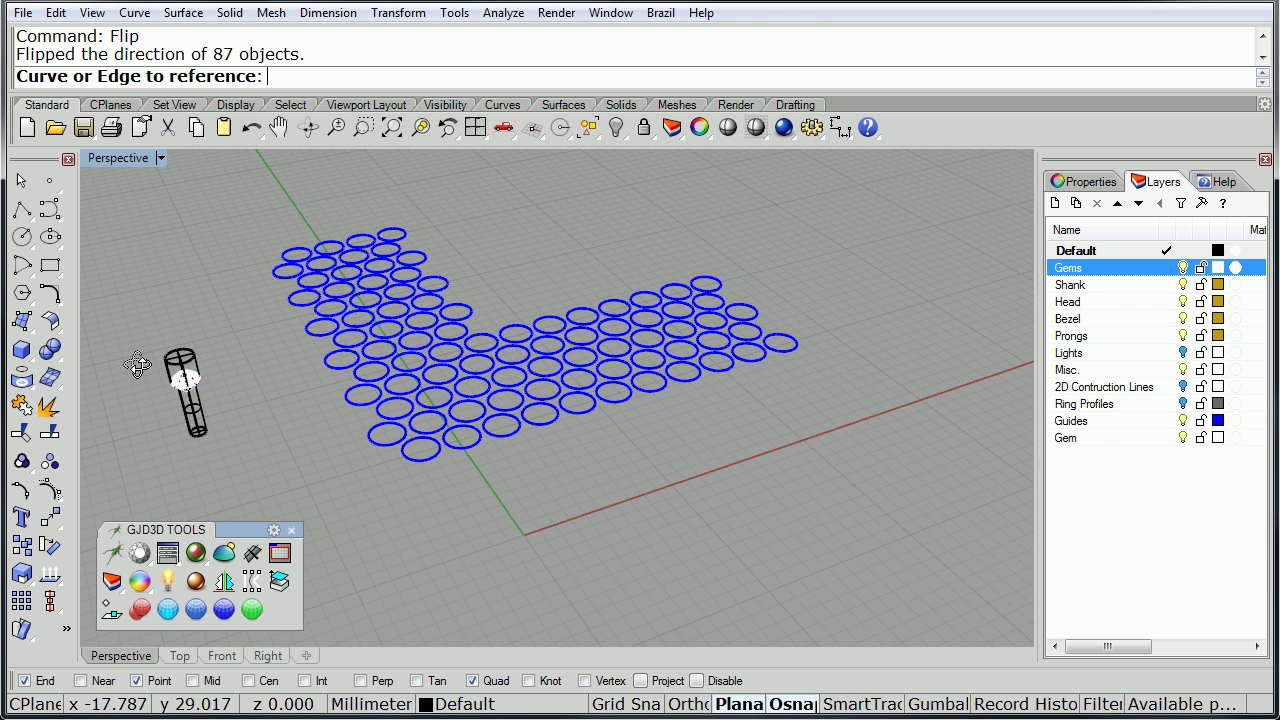
scroll(177, 400, up, 5)
scroll(190, 425, up, 5)
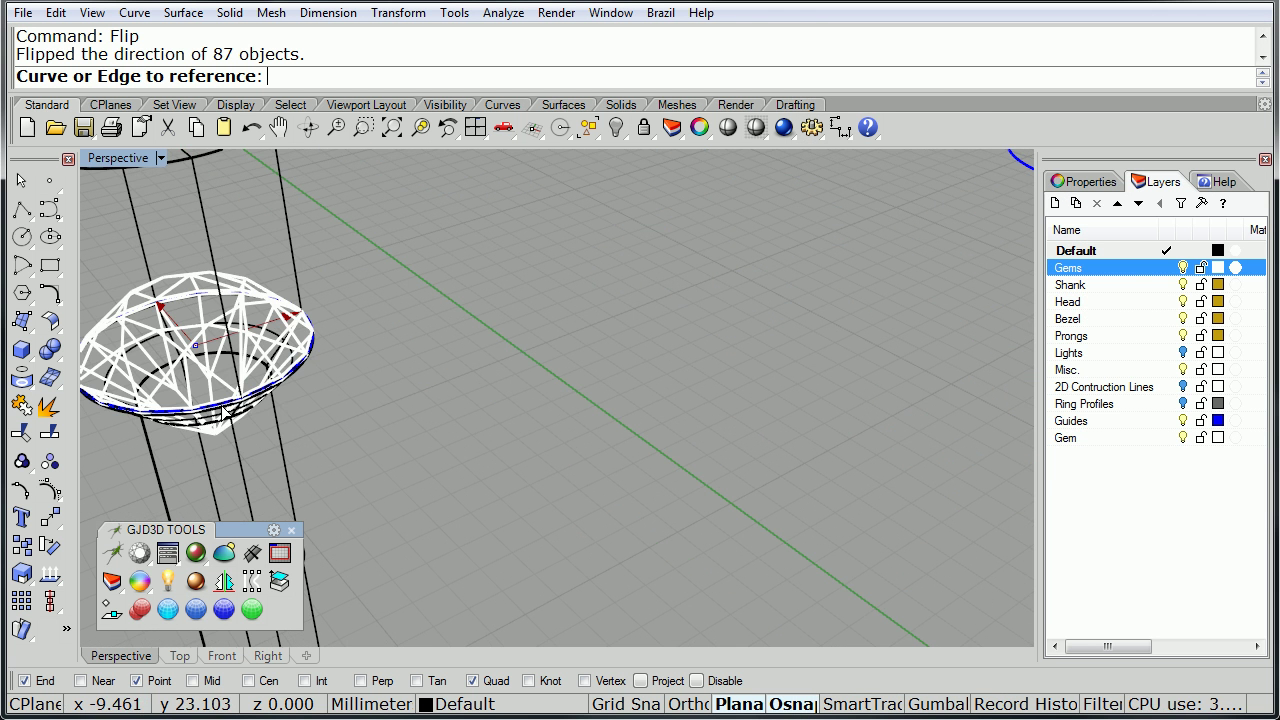
click(302, 370)
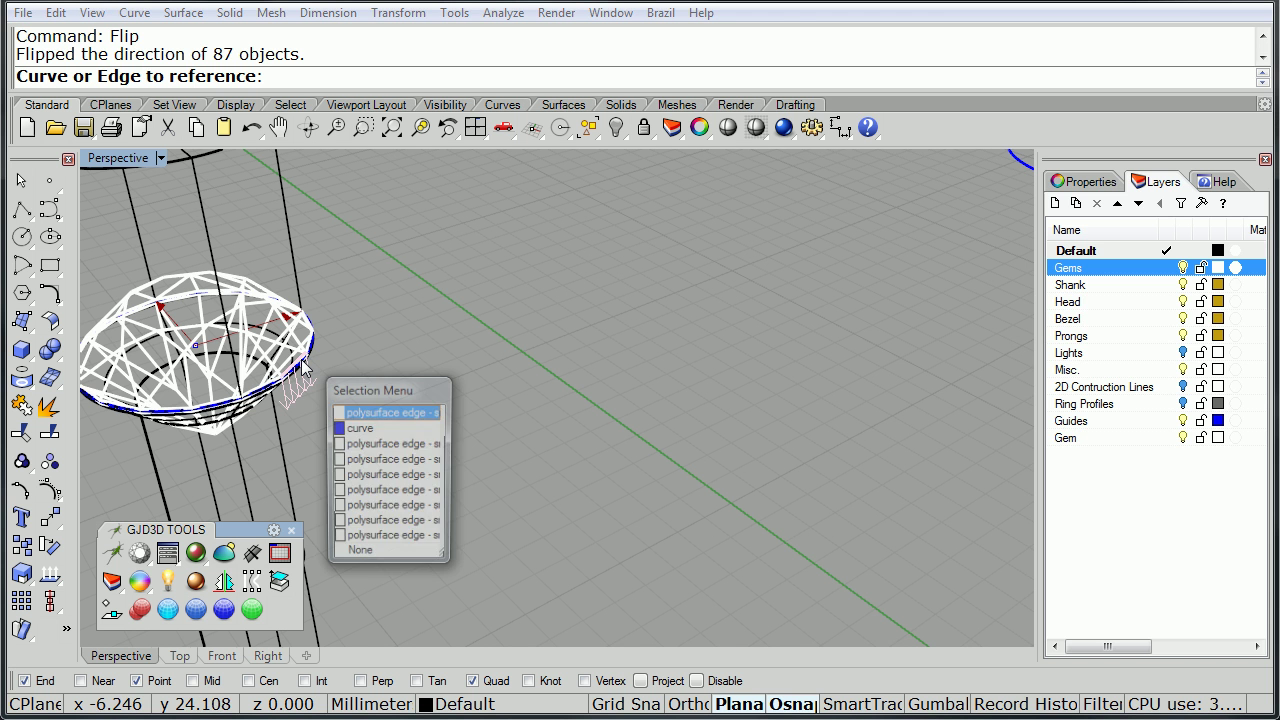
click(357, 430)
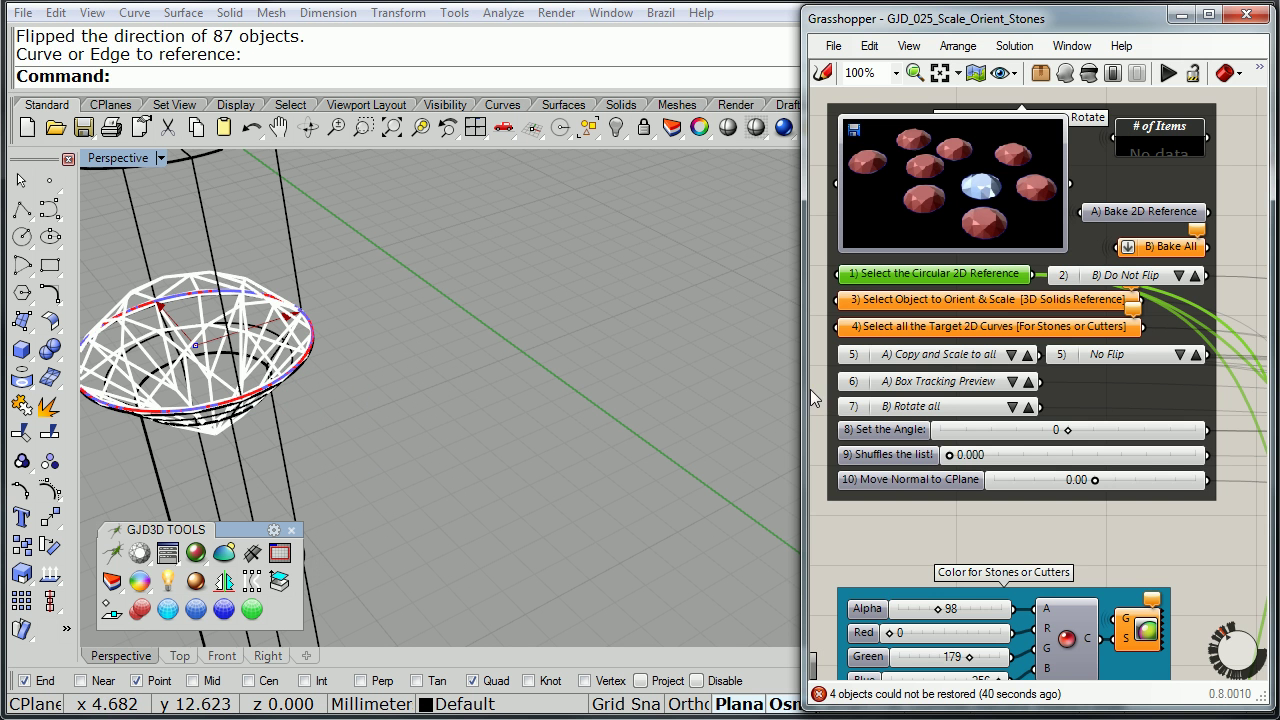
Step: Reference the gem solid as the object to orient, then orbit the view
click(924, 300)
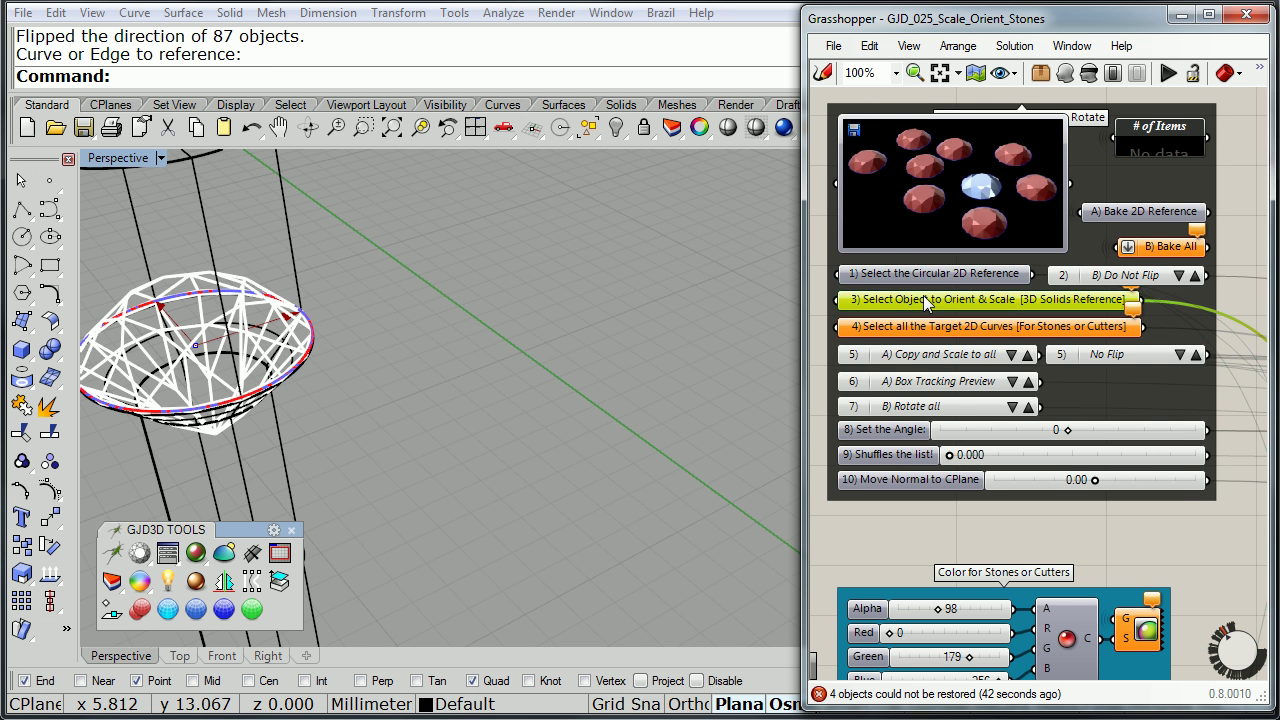
right_click(924, 298)
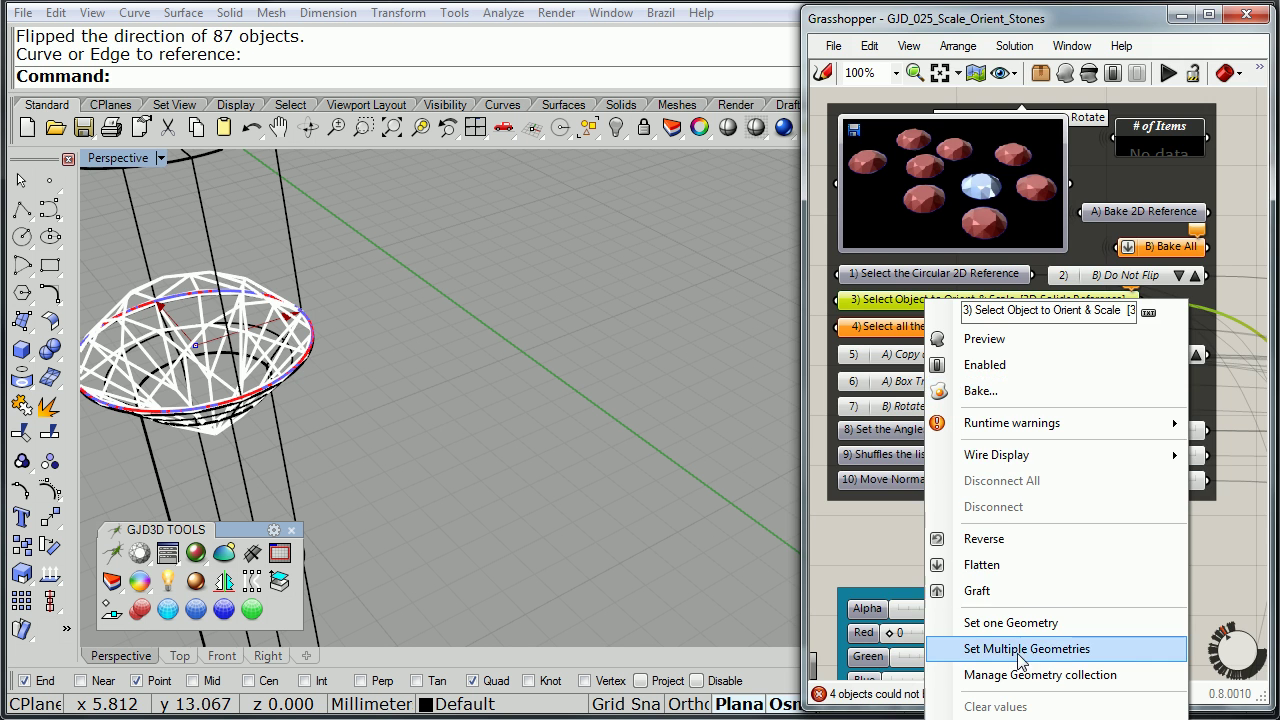
click(945, 650)
click(272, 269)
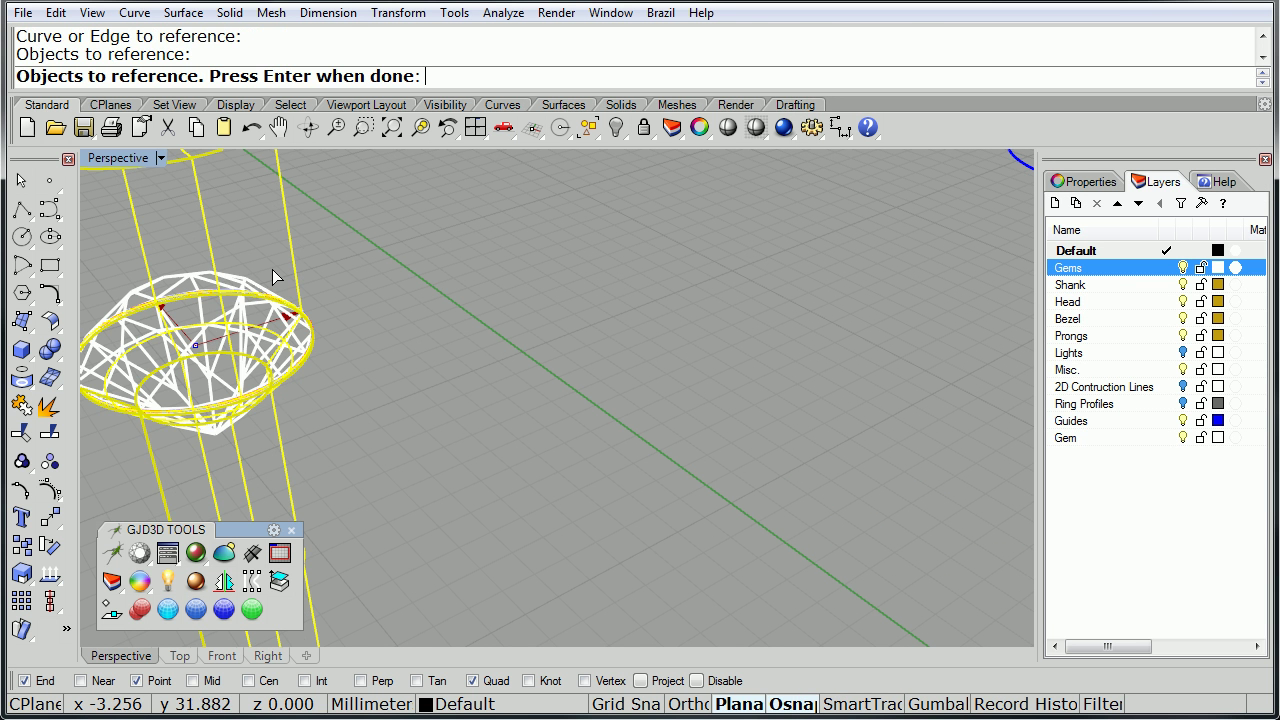
click(245, 312)
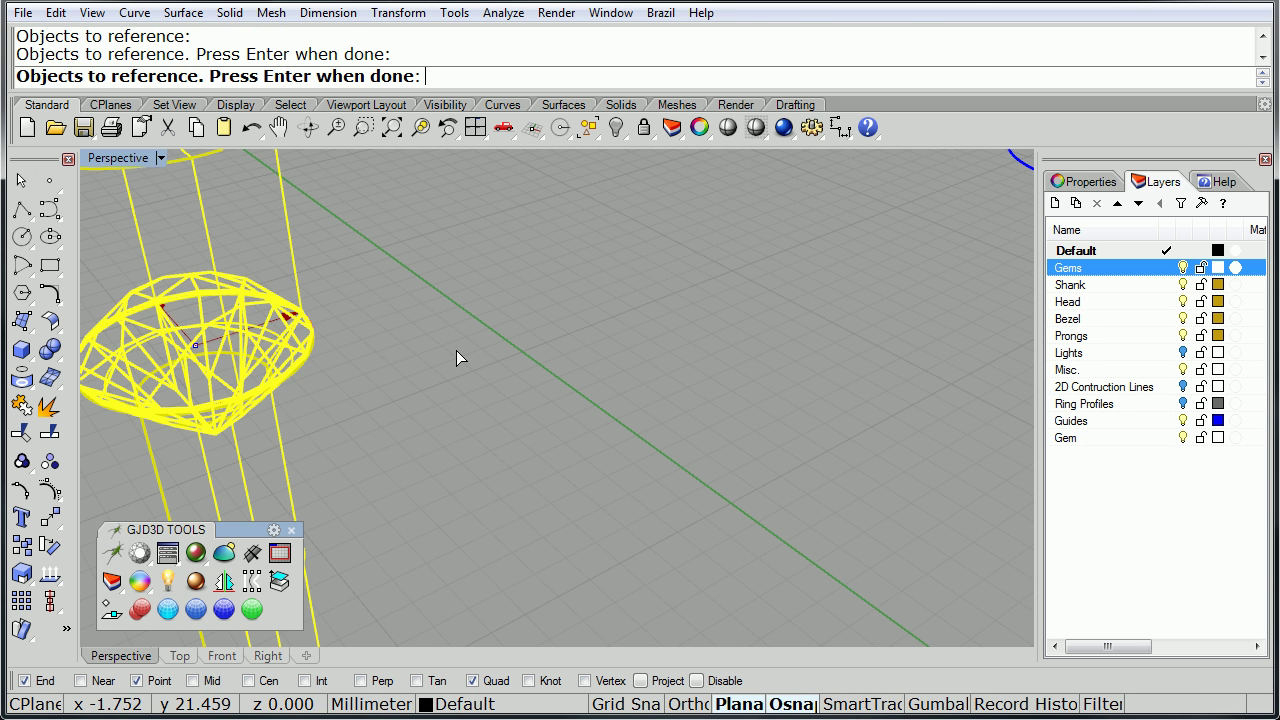
key(Return)
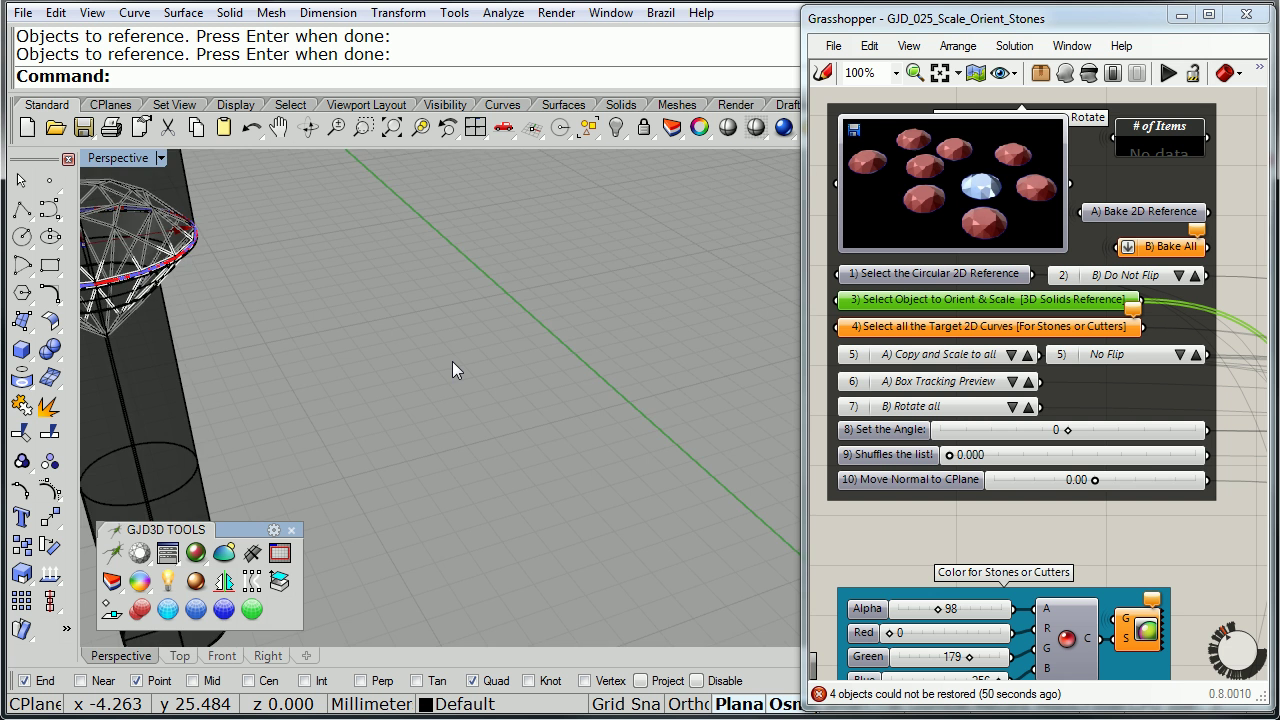
scroll(452, 370, down, 5)
right_drag(456, 361, 486, 364)
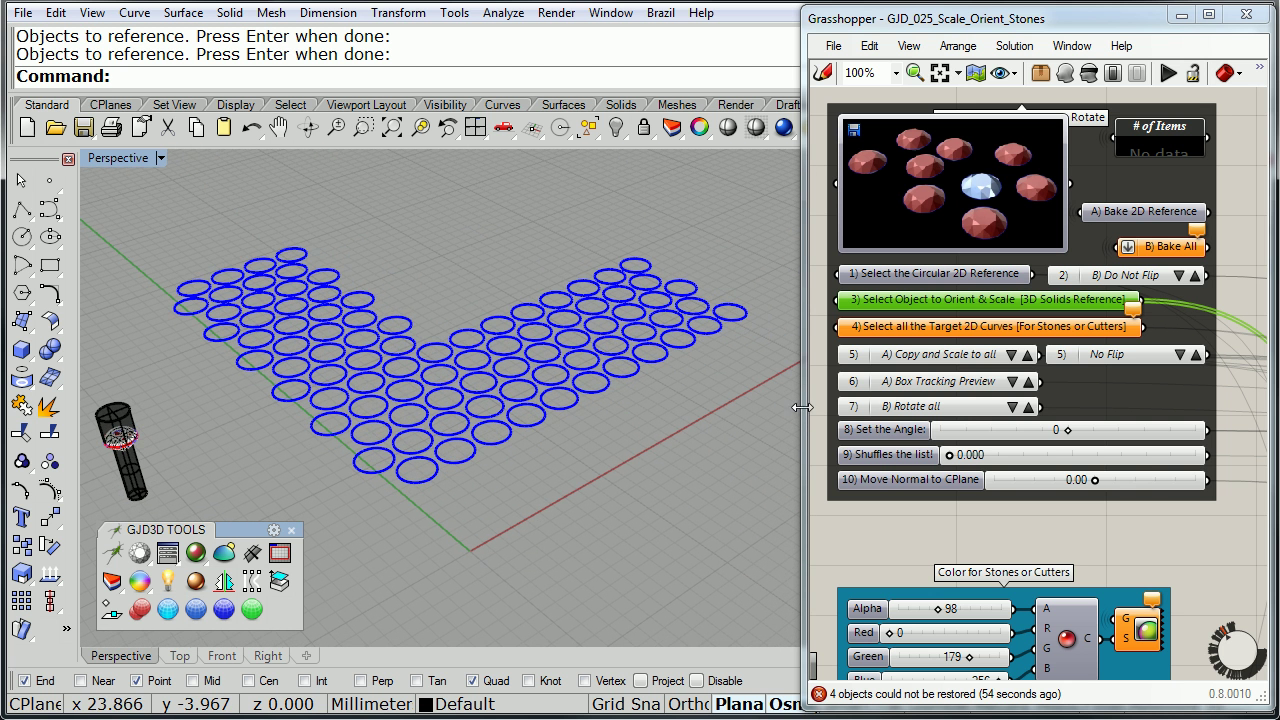
Step: Window-select all 87 pavé circles as the target curves, then orbit to view the boxes
right_click(940, 332)
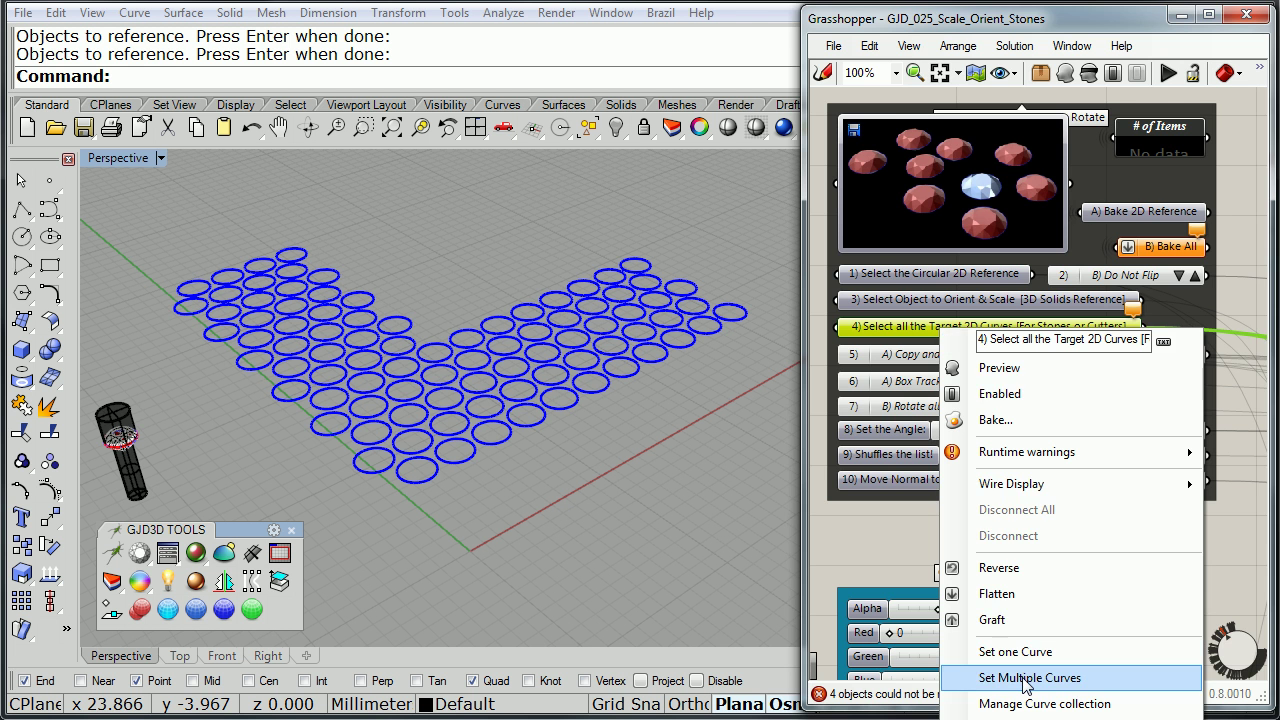
click(1029, 678)
drag(151, 194, 922, 533)
key(Return)
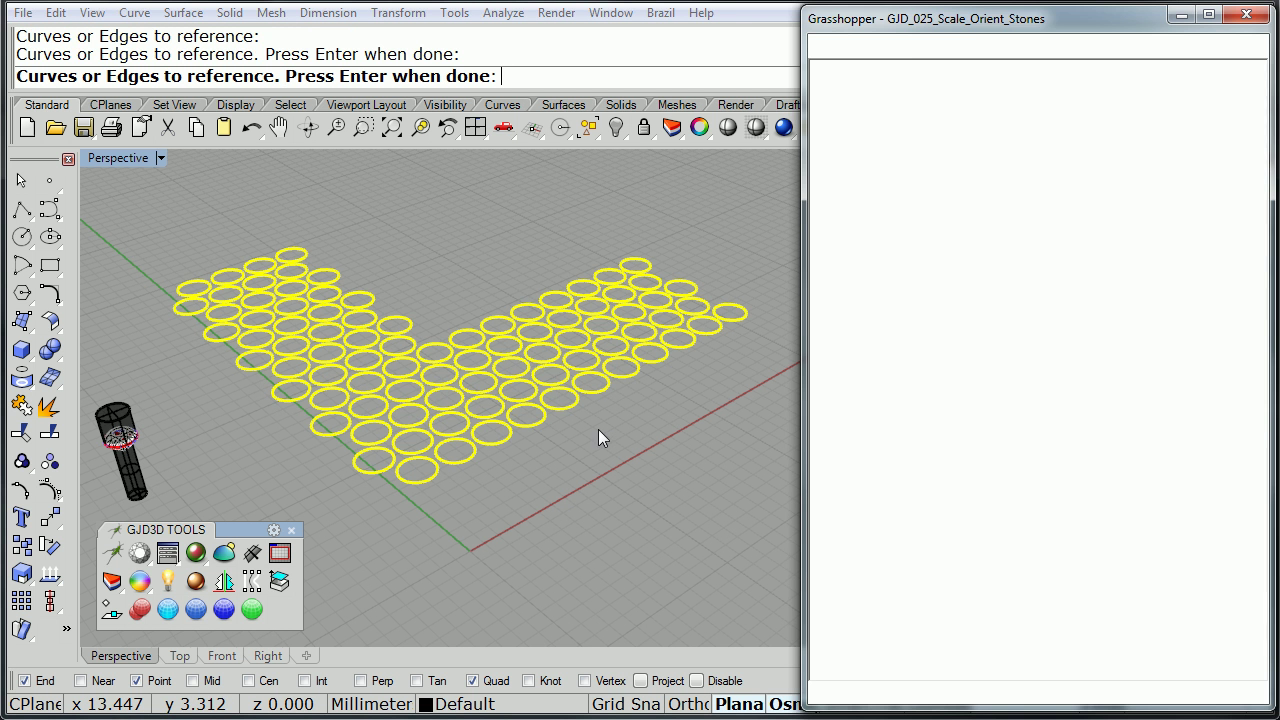
right_drag(592, 419, 537, 457)
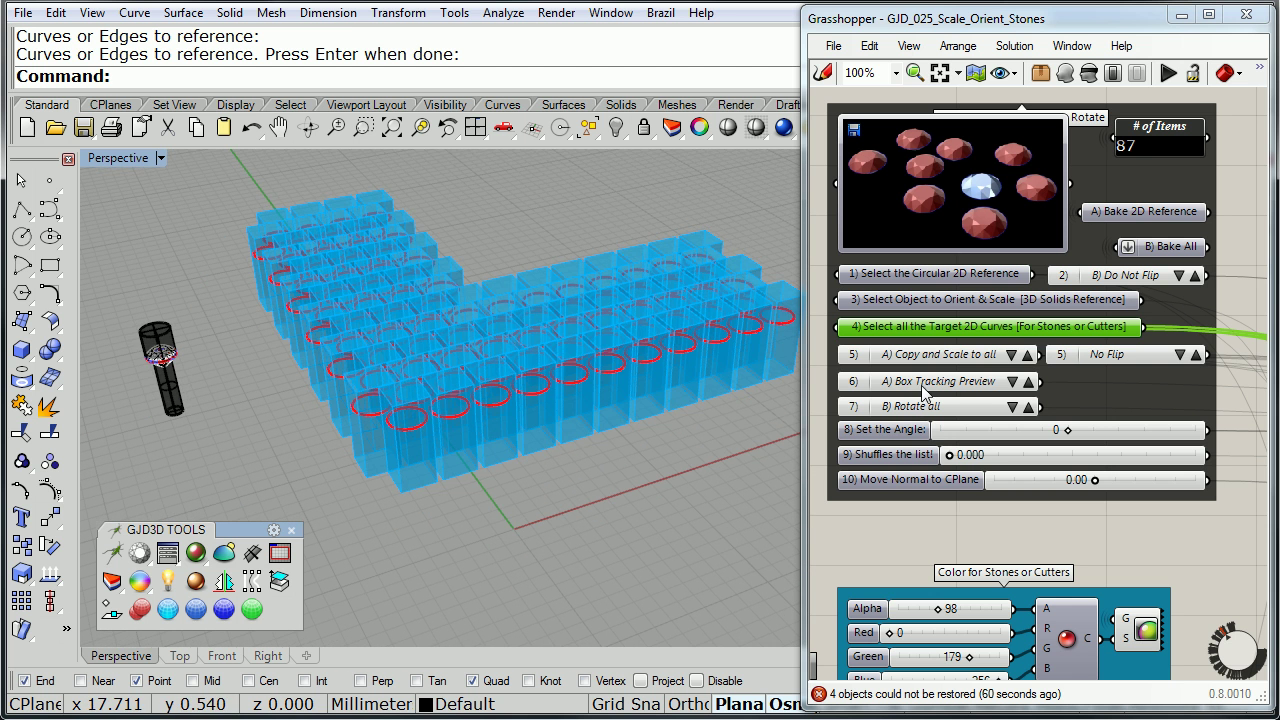
right_drag(486, 337, 530, 350)
scroll(491, 437, up, 3)
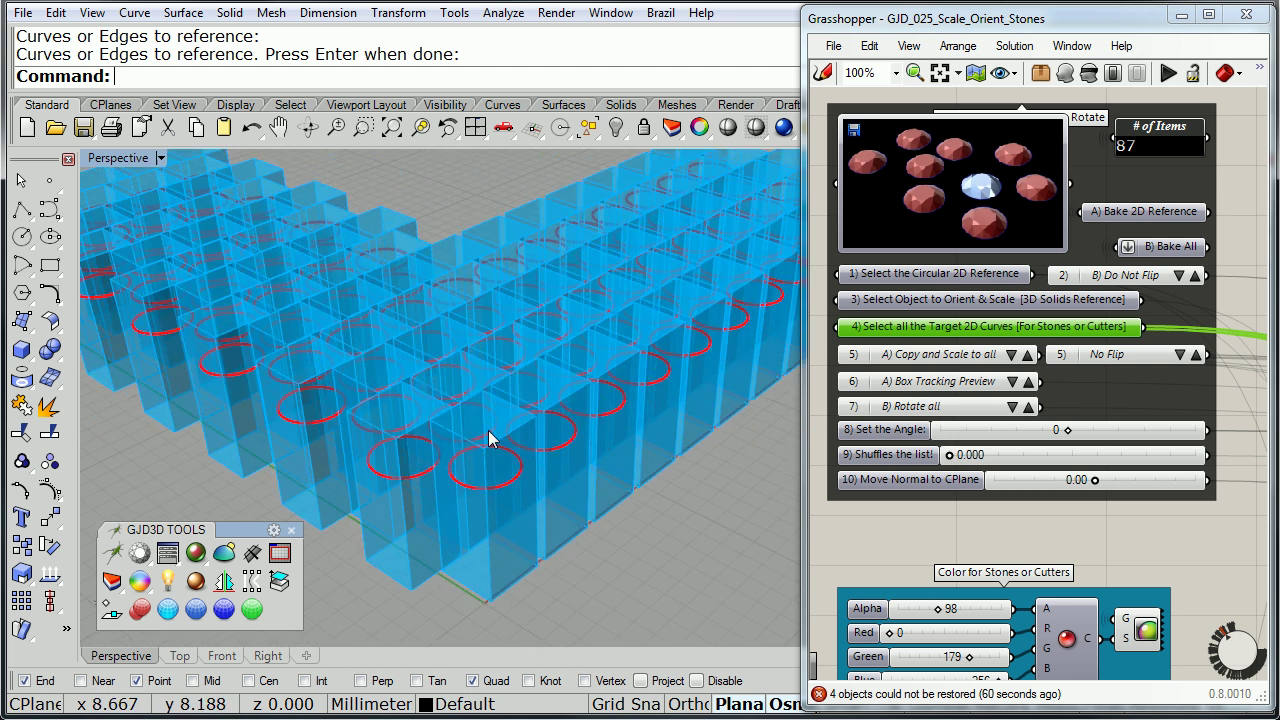
scroll(551, 429, down, 2)
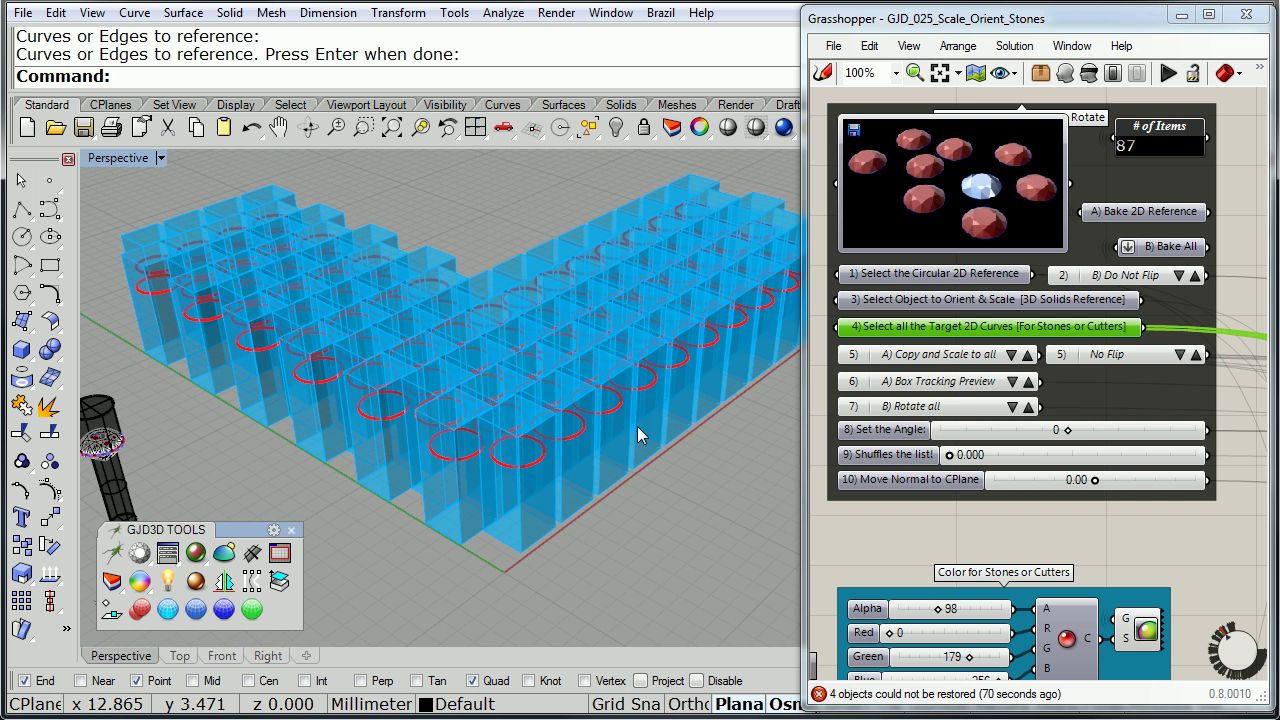
Step: Switch value list 6 to Full Tracking Preview and inspect the 87 cylinders over the grid
click(1014, 382)
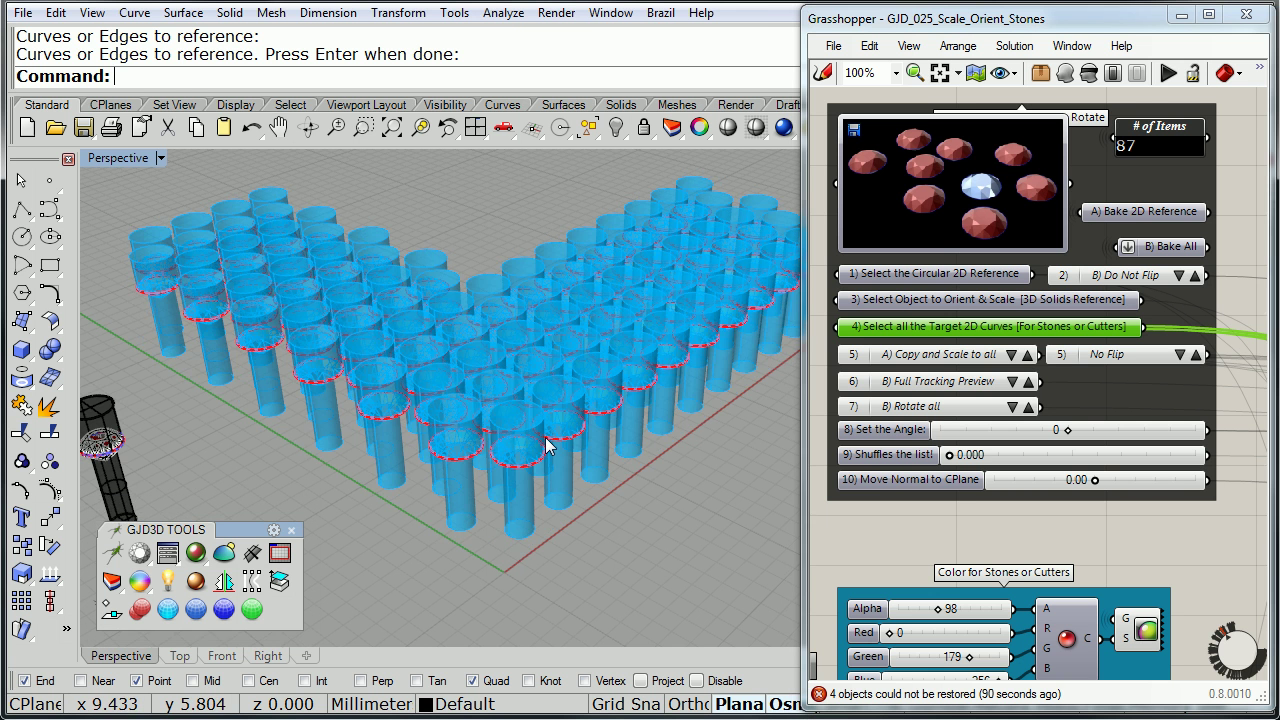
right_drag(551, 445, 430, 385)
scroll(349, 340, up, 6)
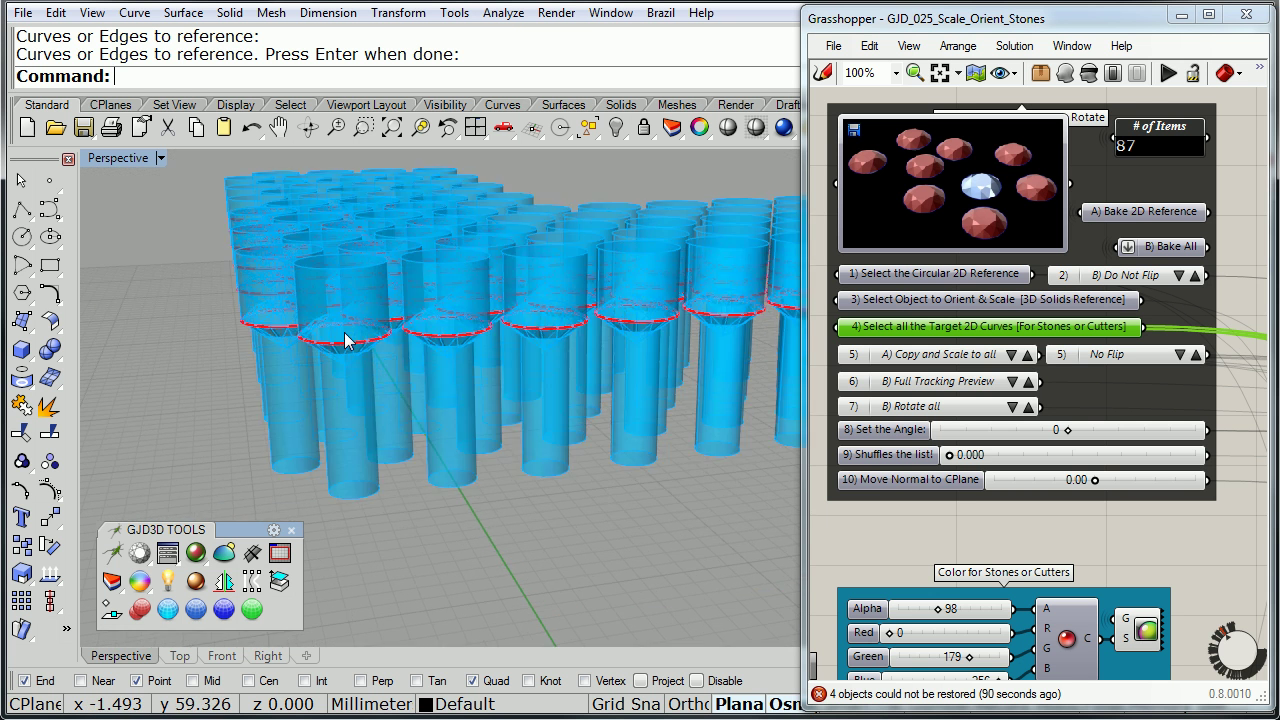
scroll(480, 364, down, 8)
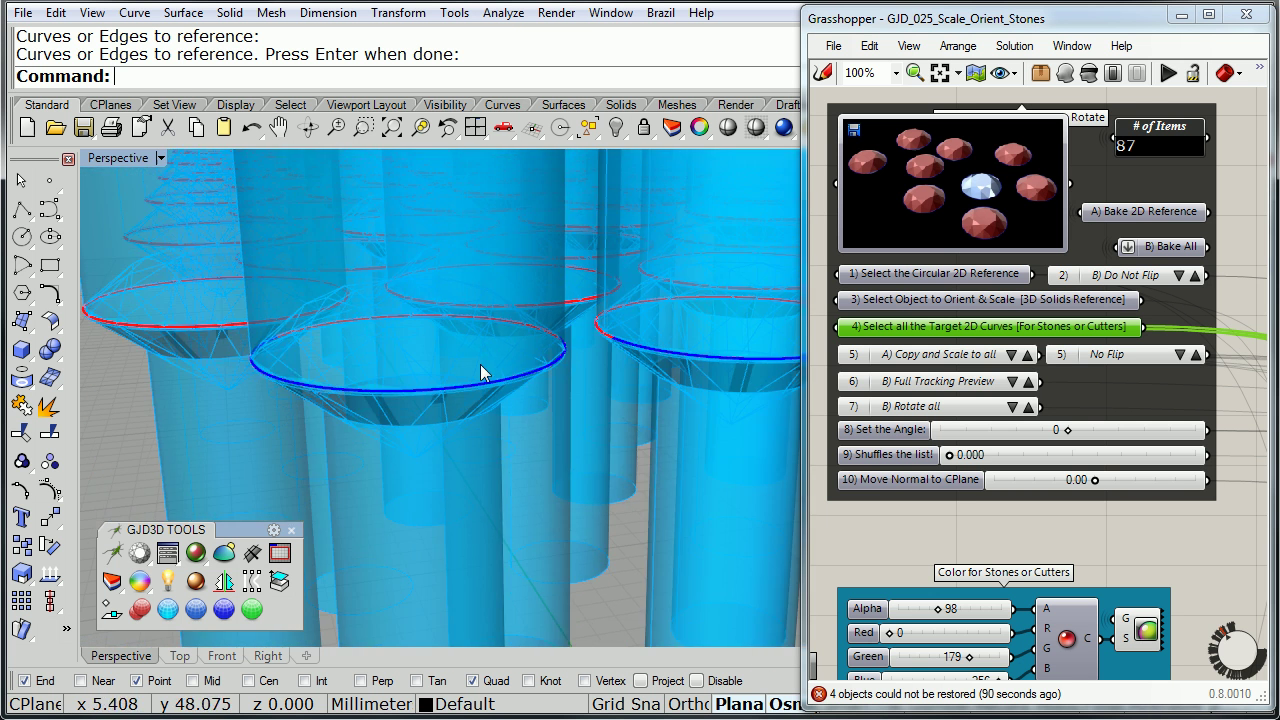
right_drag(453, 332, 533, 335)
scroll(533, 335, down, 5)
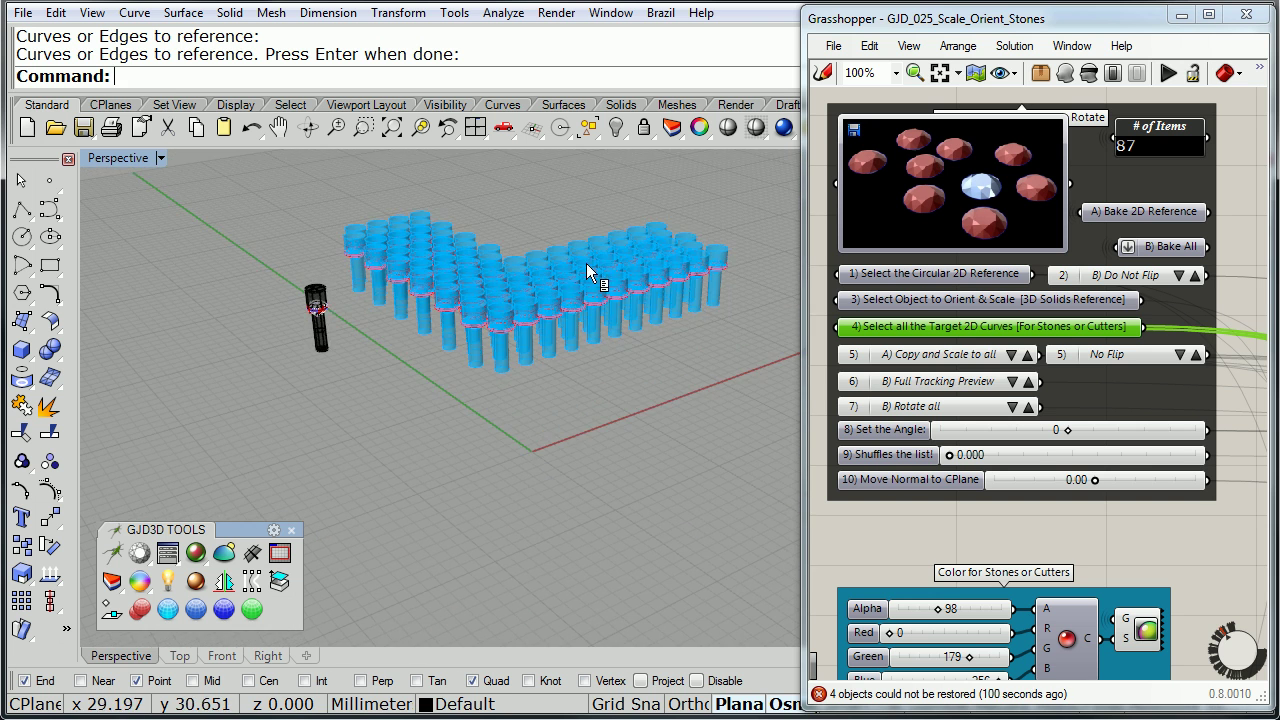
shift+right_drag(571, 286, 634, 294)
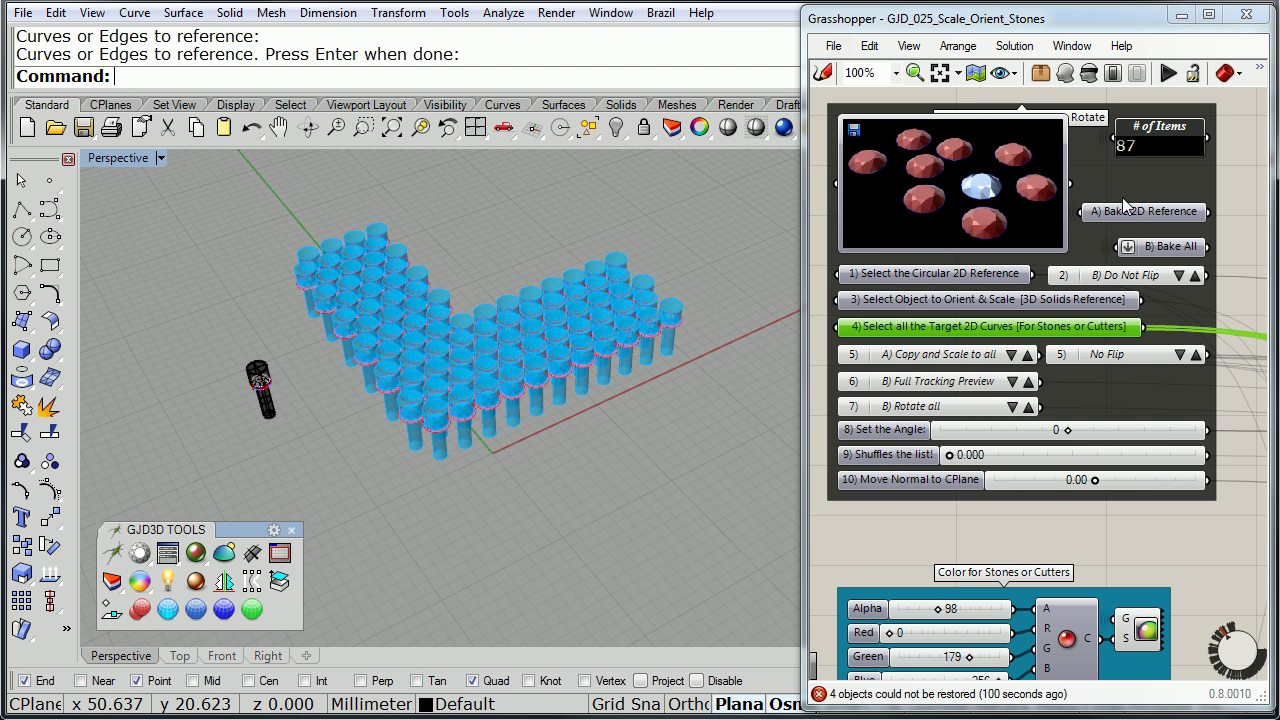
Step: Bake All with the Gems layer set in Attributes, sending 87 gems and cutters to Rhino
right_click(1176, 254)
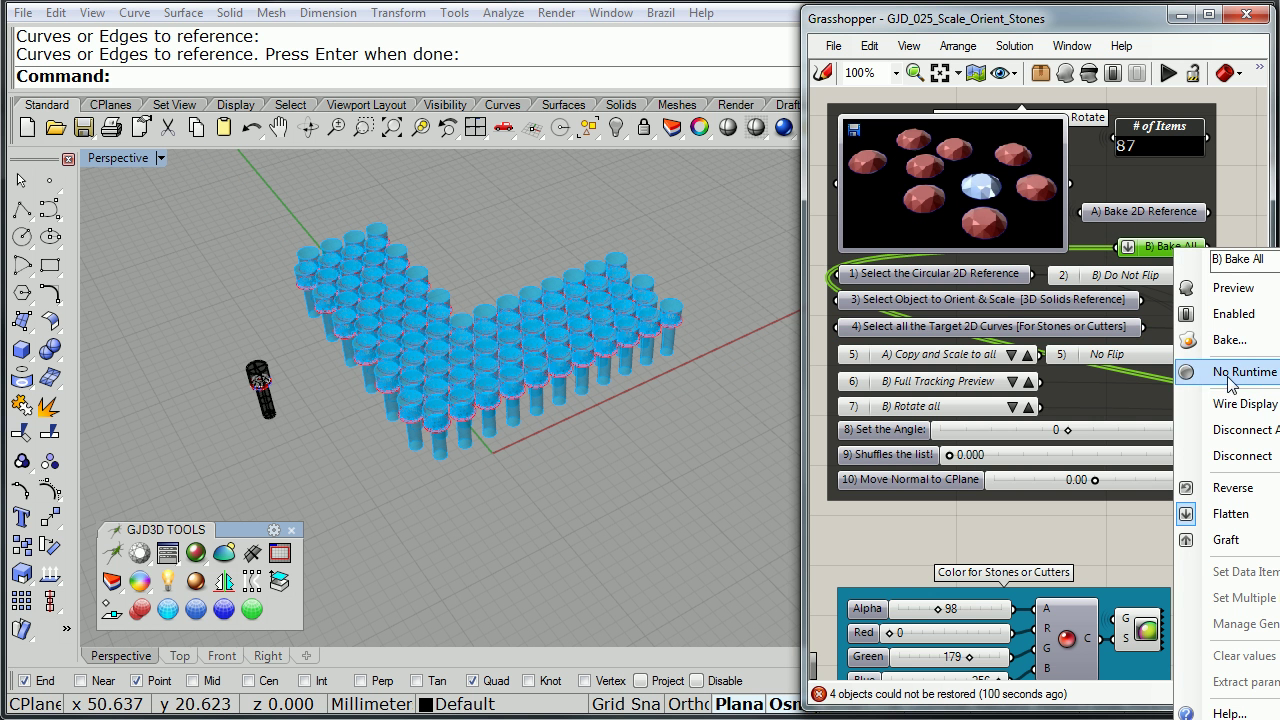
click(1230, 340)
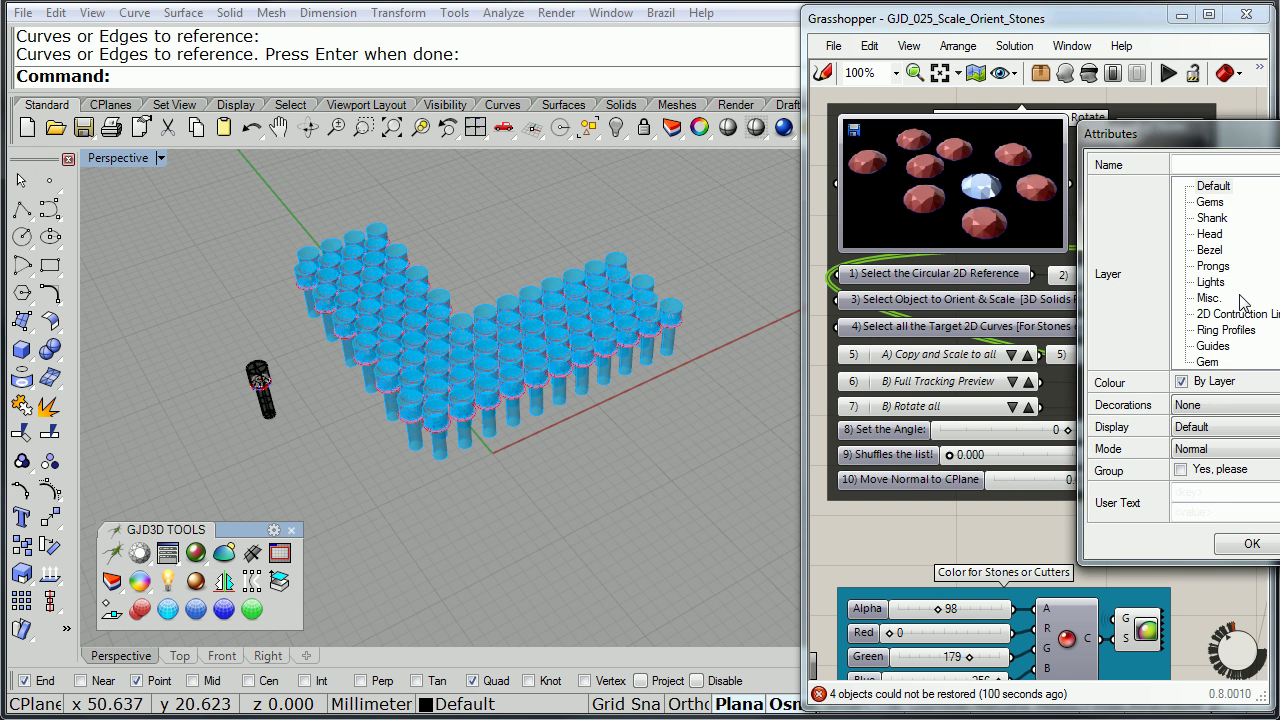
click(1212, 203)
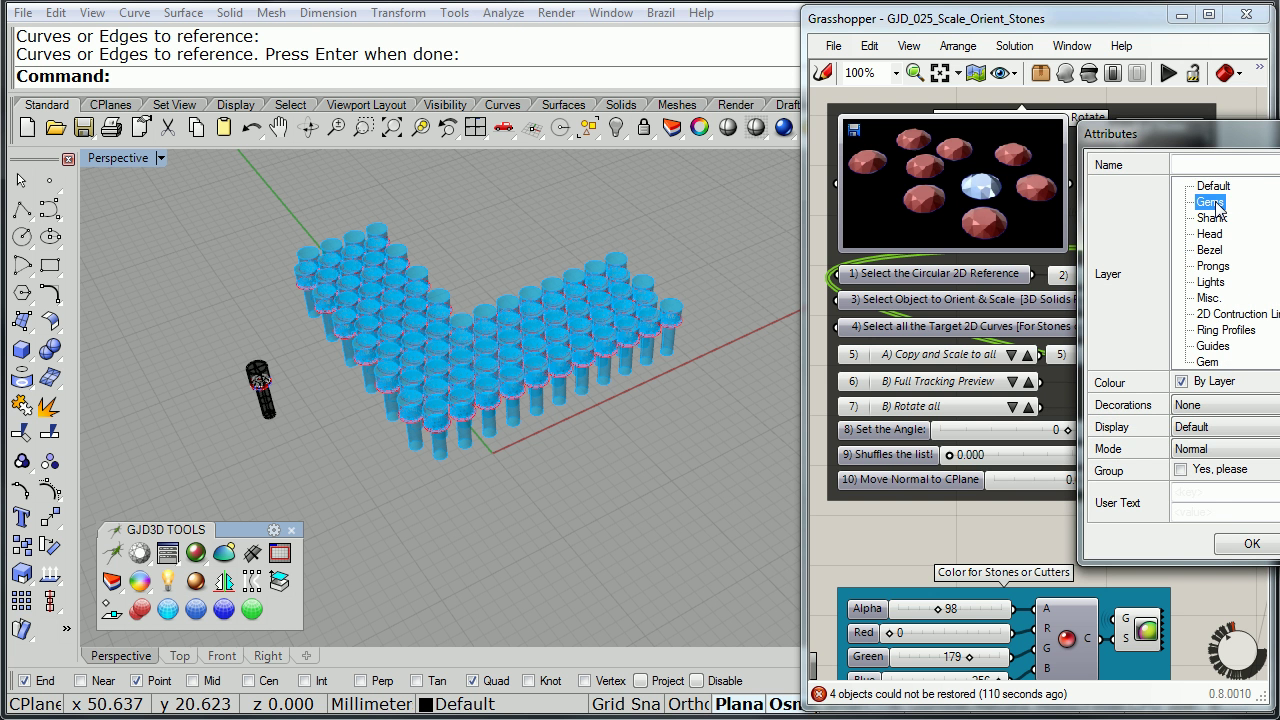
click(1251, 543)
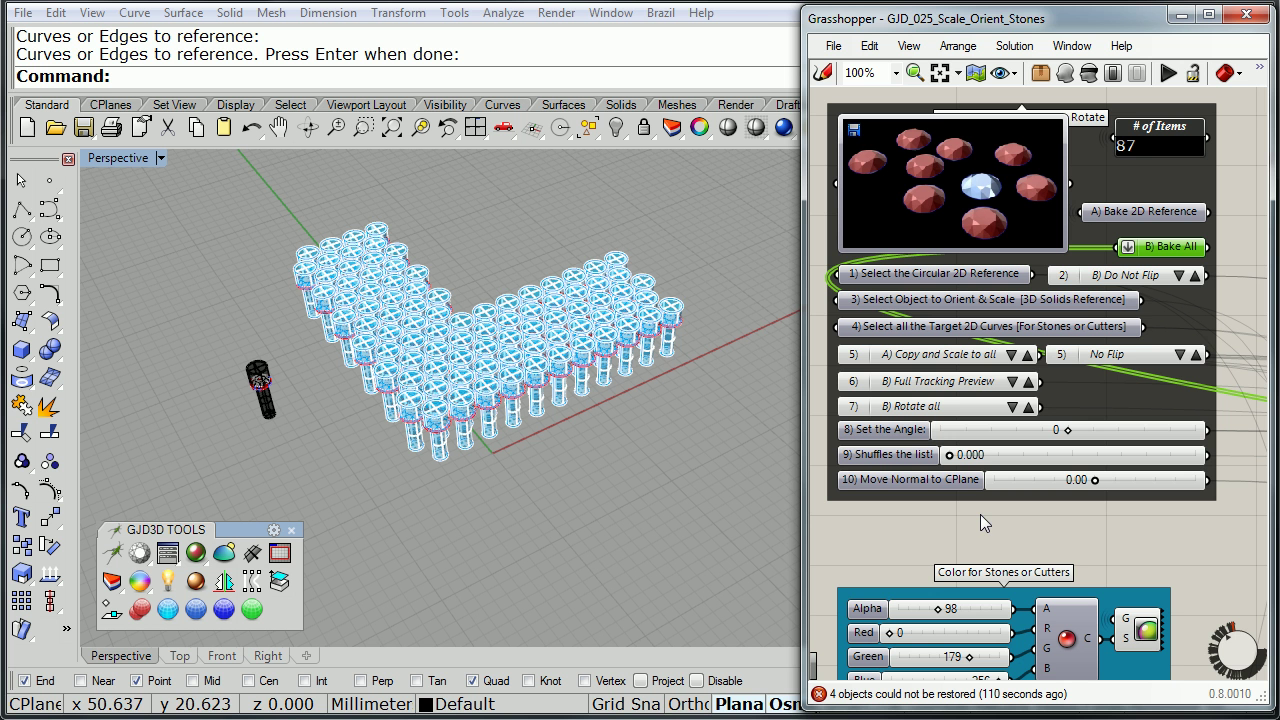
click(716, 234)
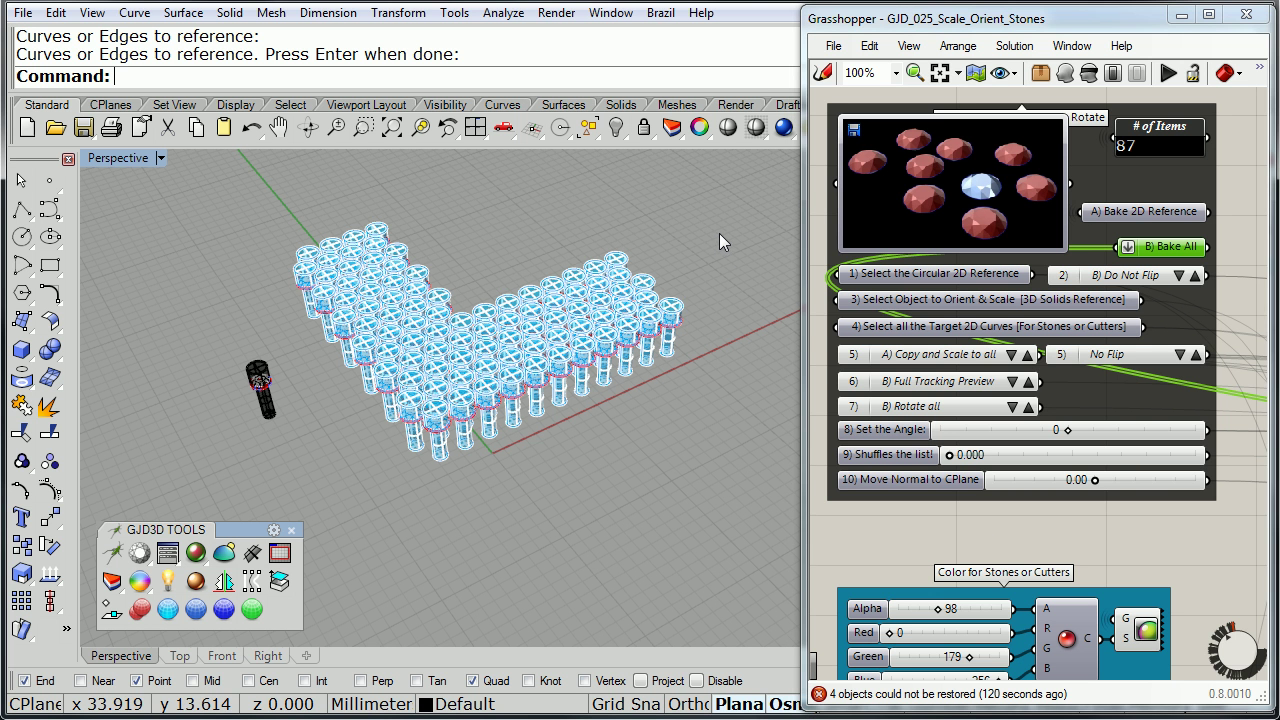
Step: Close GJD_025_Scale_Orient_Stones without saving and collapse the Grasshopper window
click(835, 48)
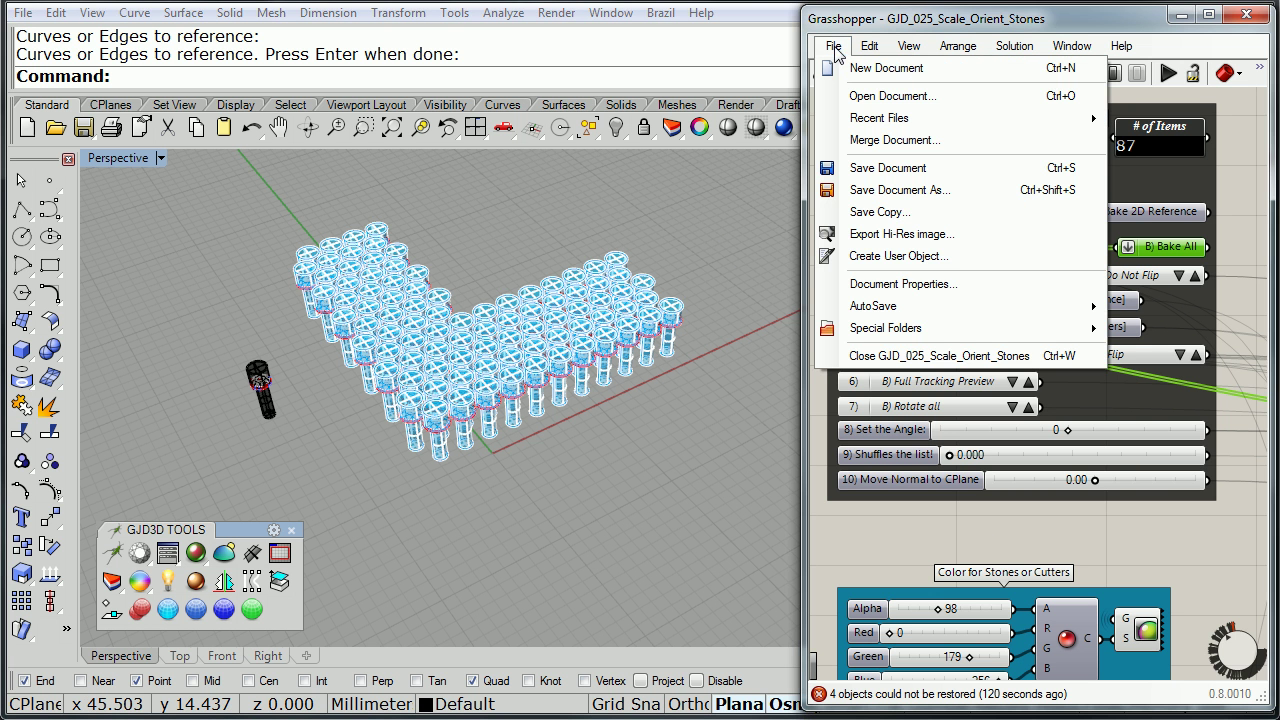
click(916, 358)
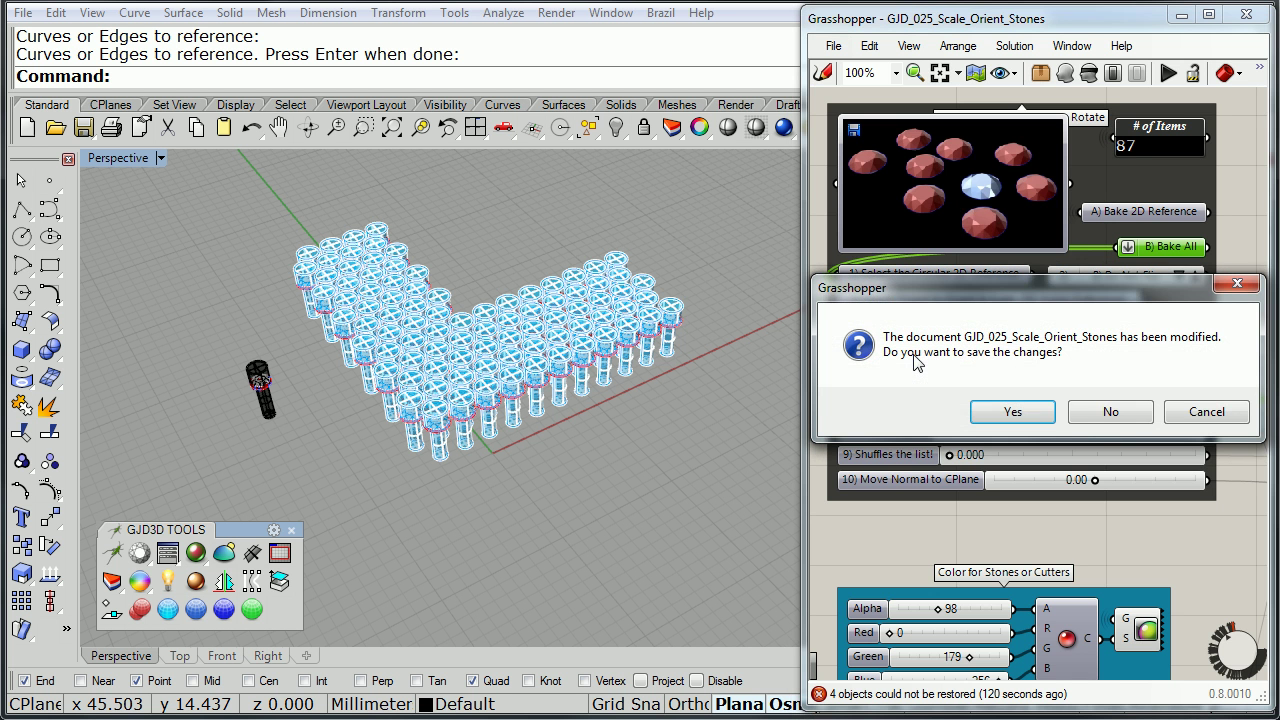
click(1108, 420)
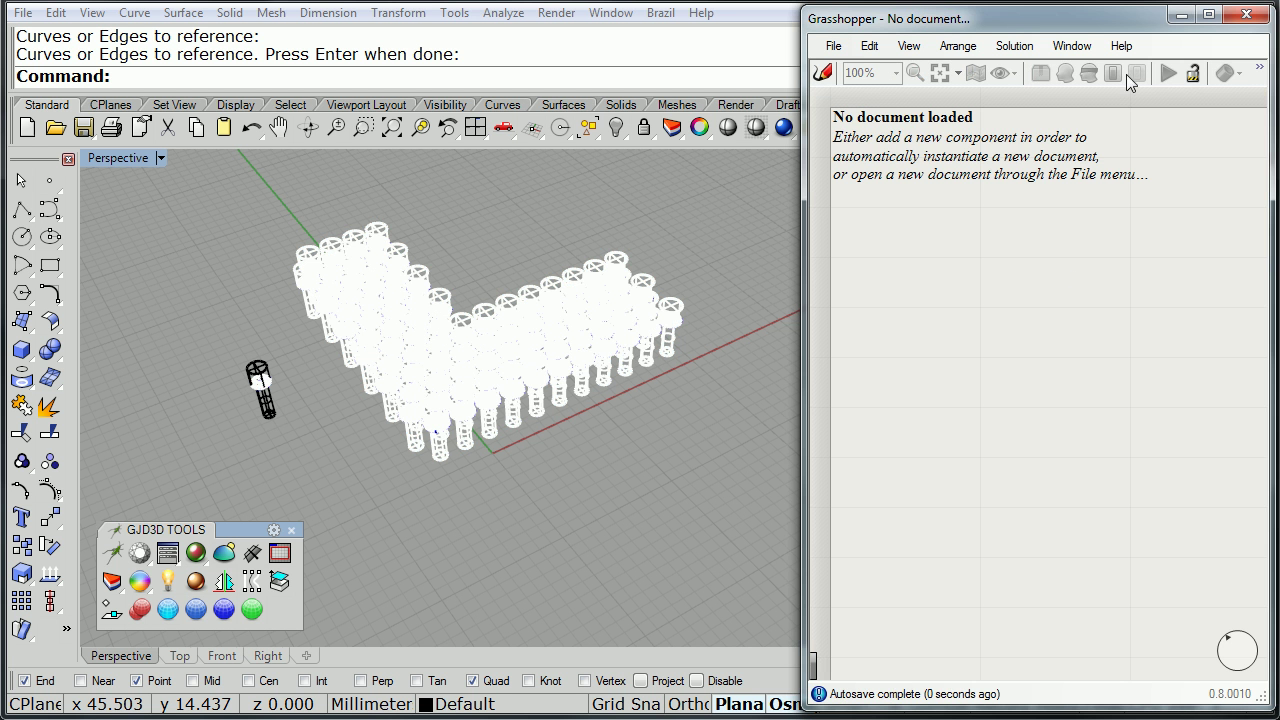
double_click(1090, 24)
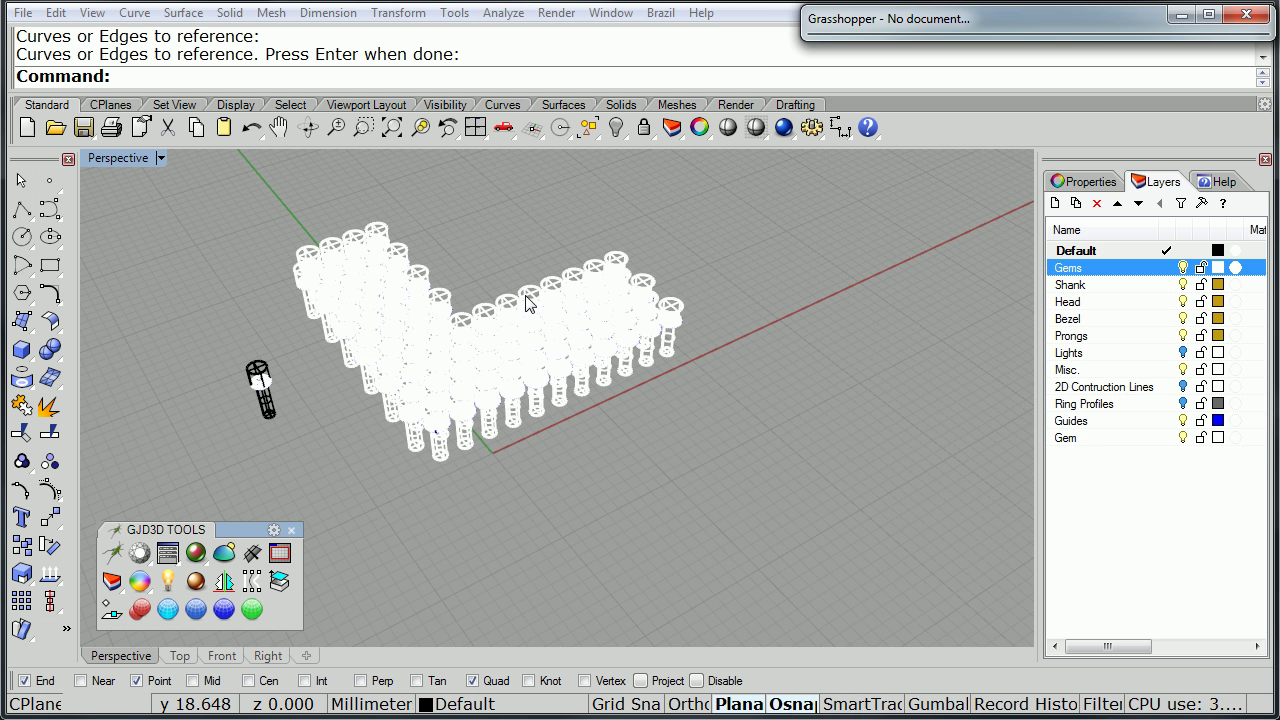
shift+right_drag(486, 349, 627, 300)
Step: Show the hidden gold ring body again with Show Selected
middle_click(627, 300)
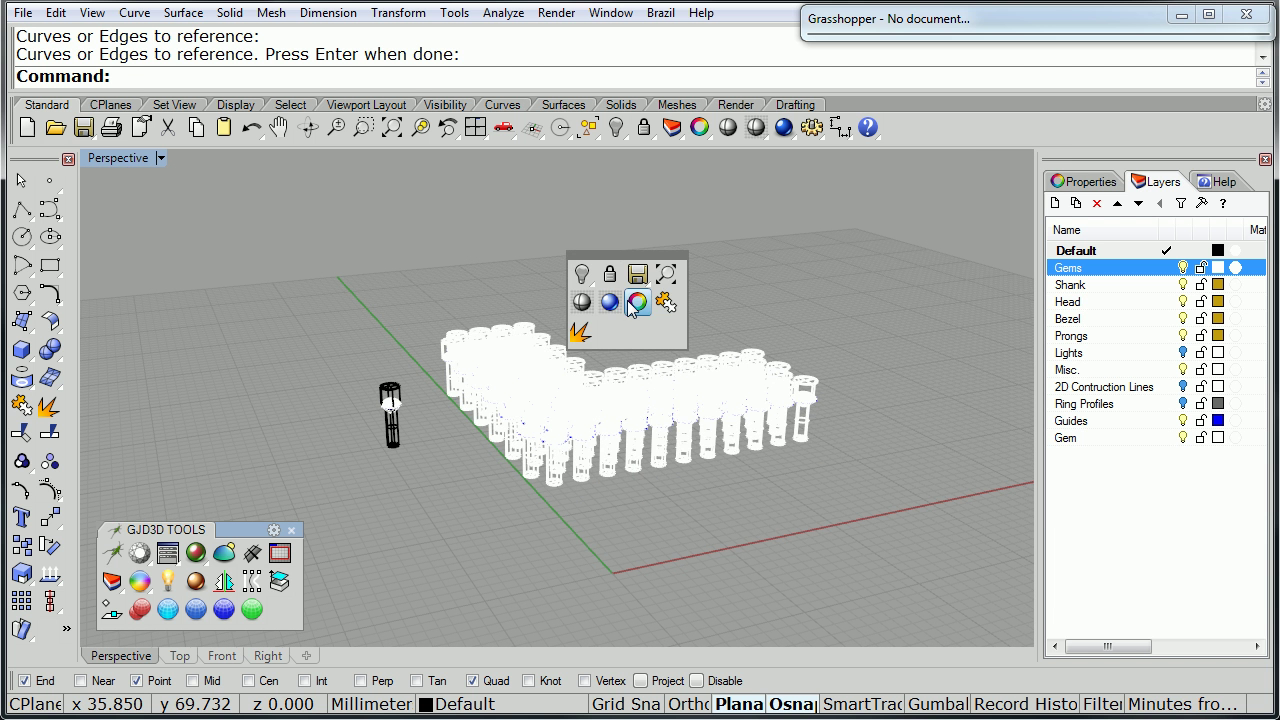
click(584, 276)
click(637, 309)
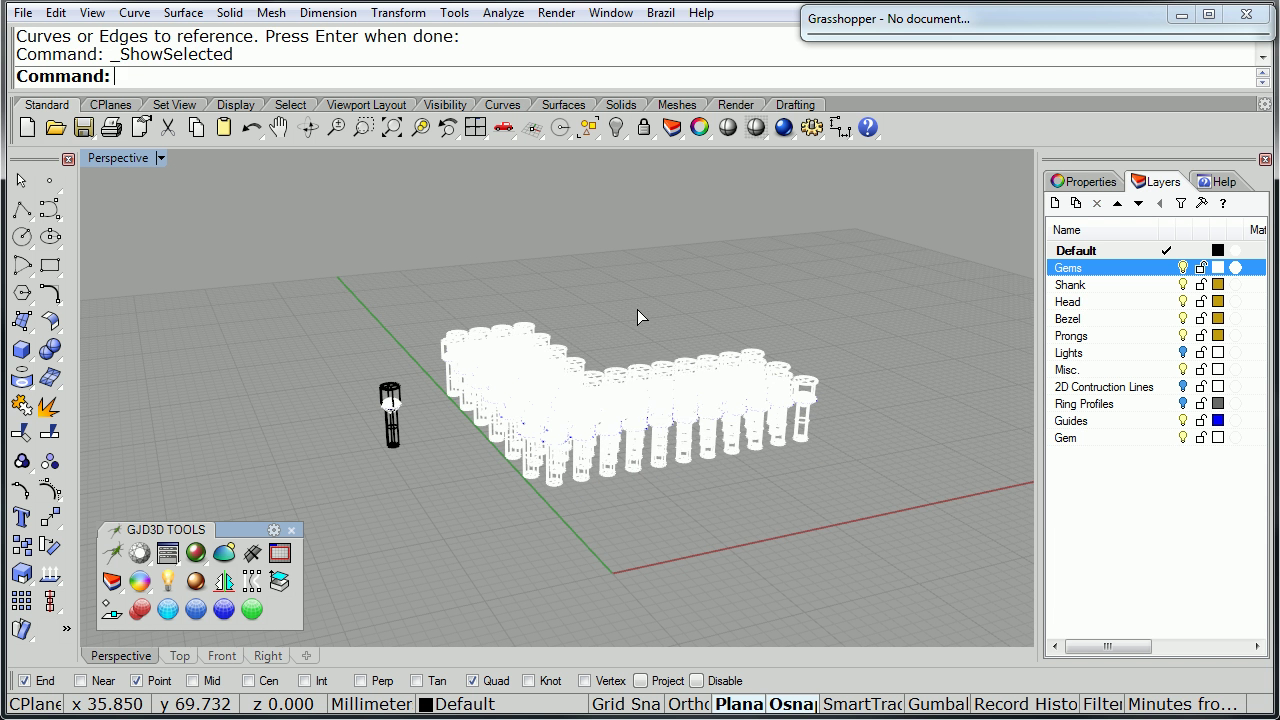
click(519, 567)
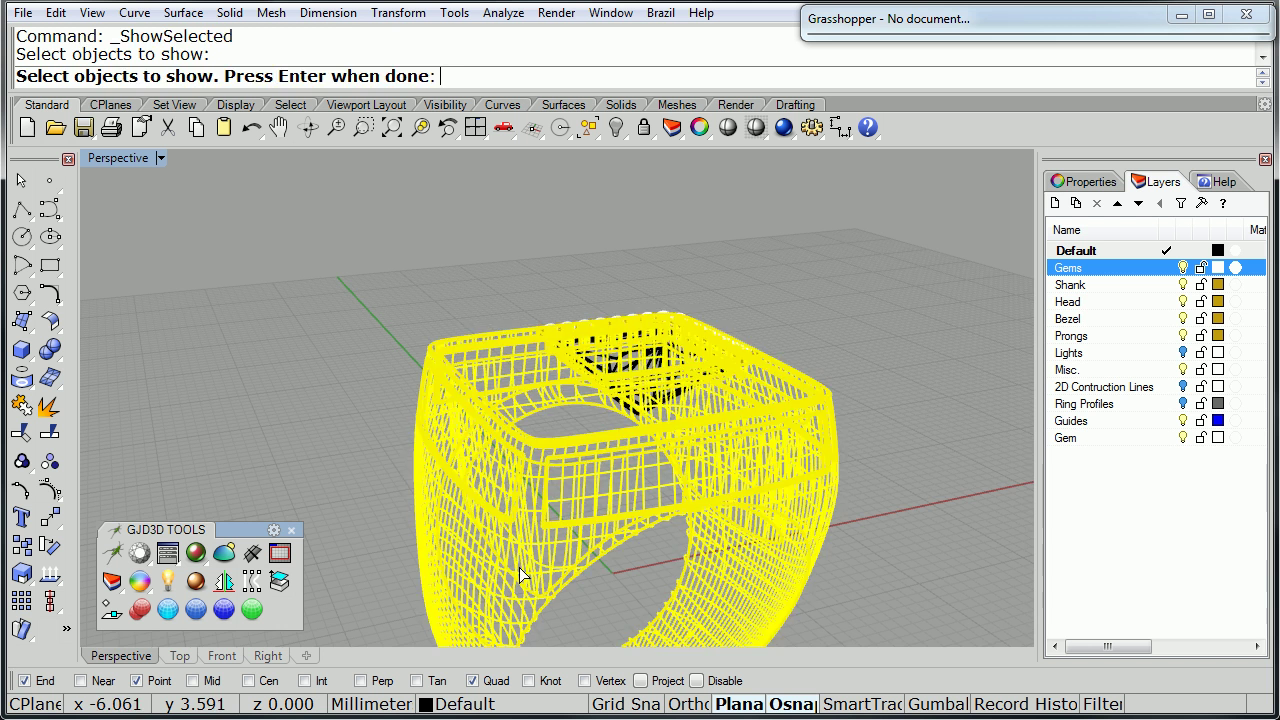
key(Return)
right_drag(554, 506, 670, 360)
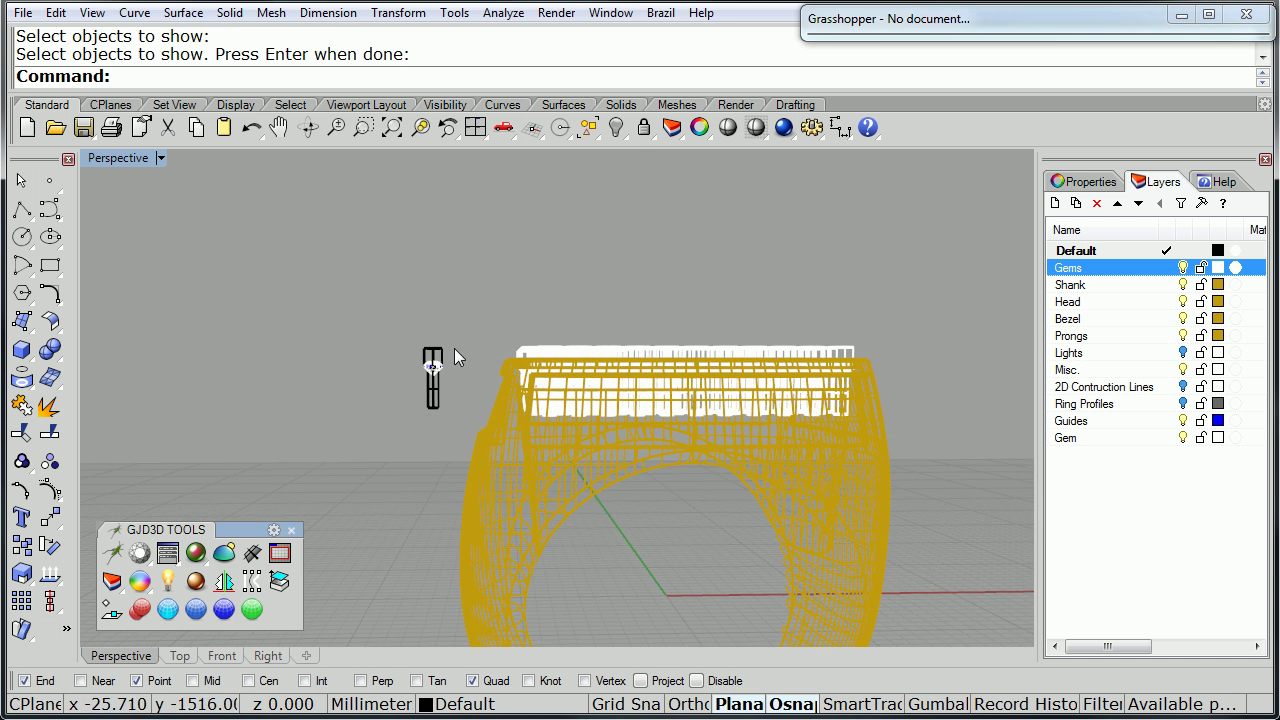
Step: Inspect the gems along the ring top in maximized Right and Front viewports
double_click(122, 159)
double_click(582, 415)
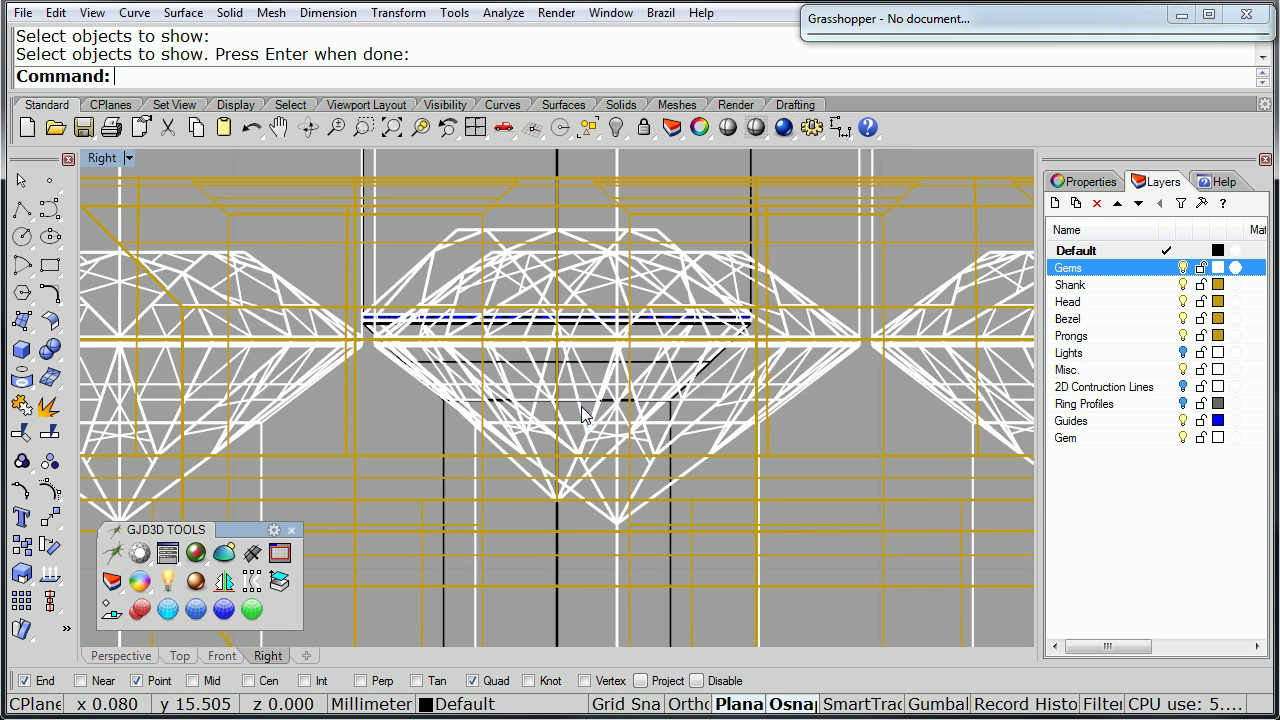
scroll(548, 445, down, 6)
scroll(546, 437, down, 4)
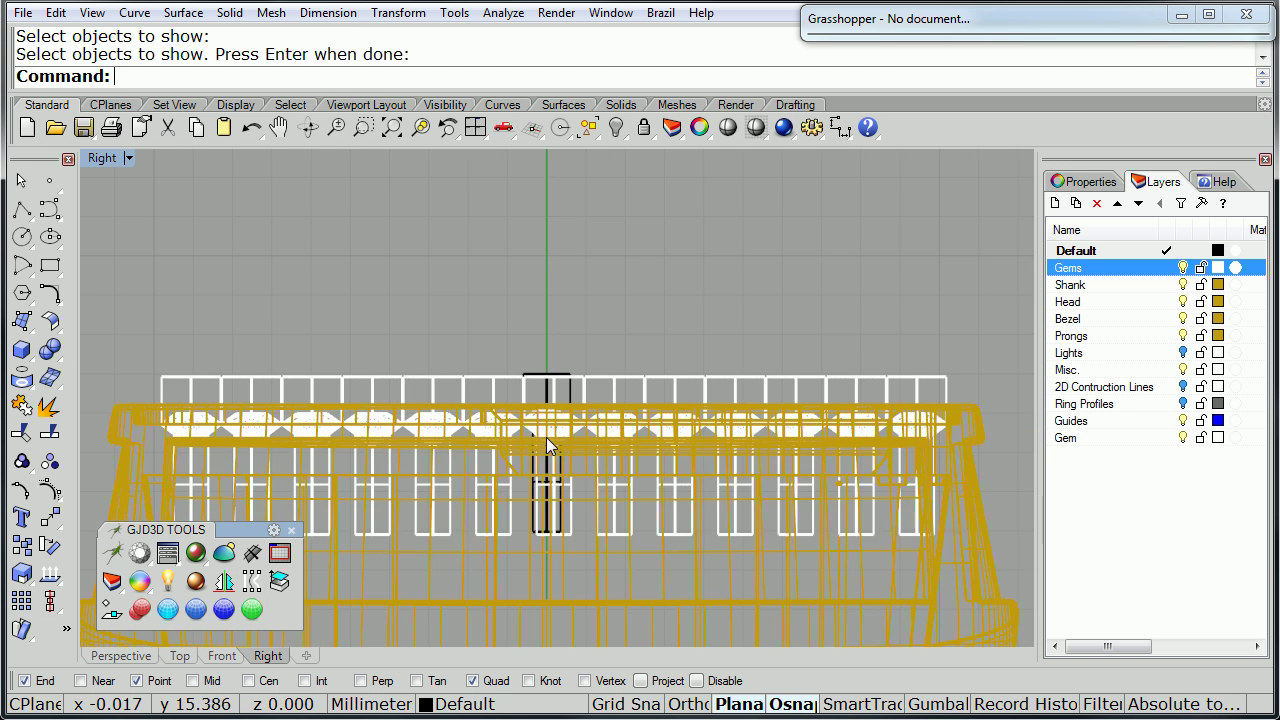
double_click(100, 159)
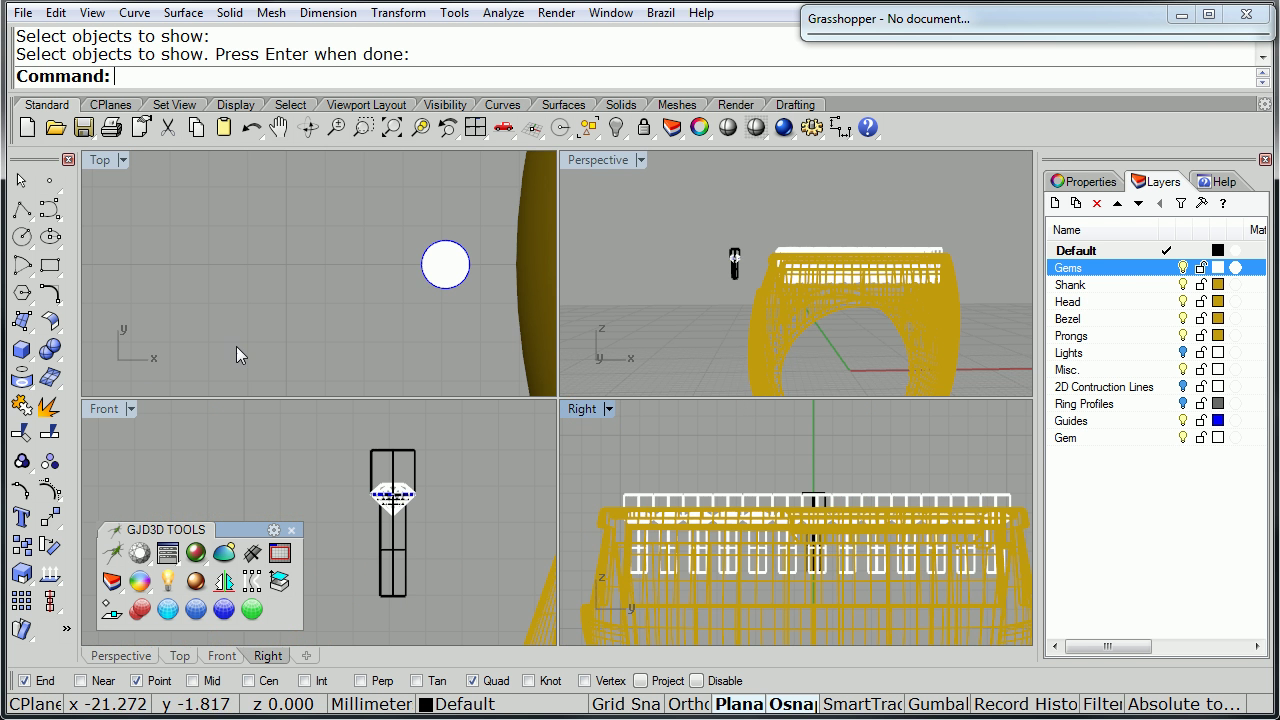
double_click(105, 408)
scroll(732, 309, down, 3)
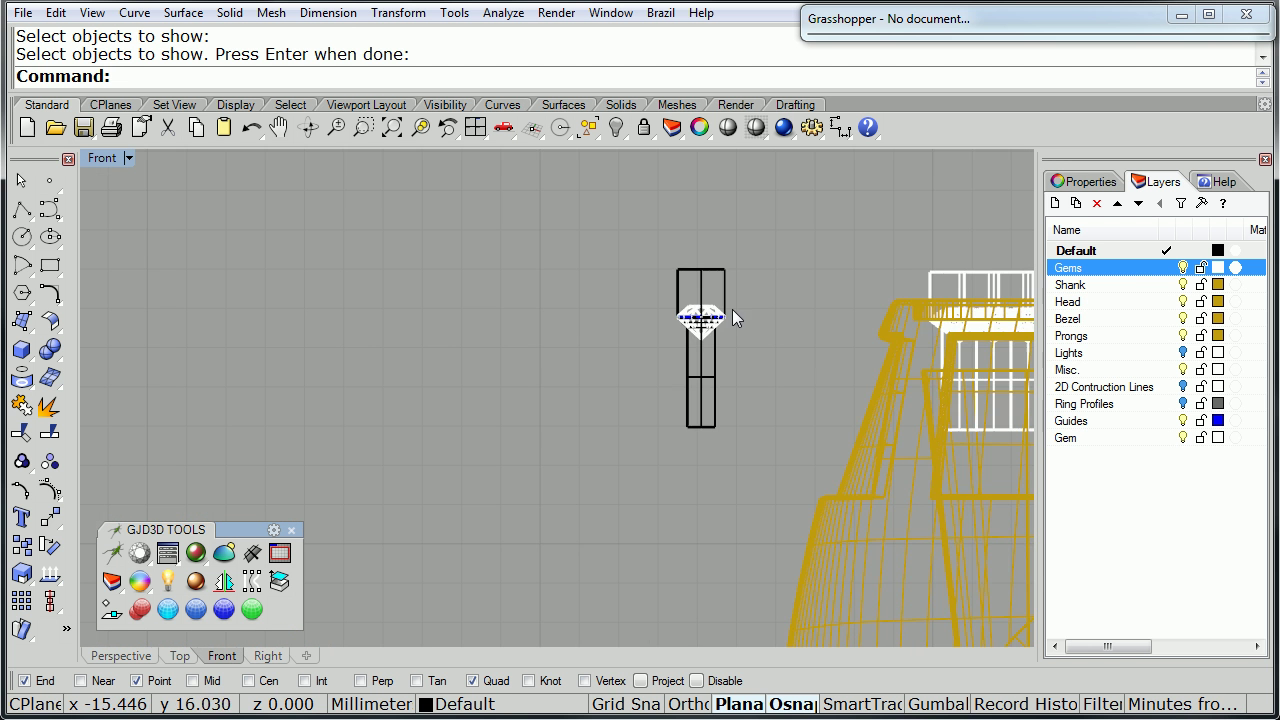
right_drag(732, 309, 458, 307)
scroll(548, 309, down, 3)
scroll(579, 304, down, 1)
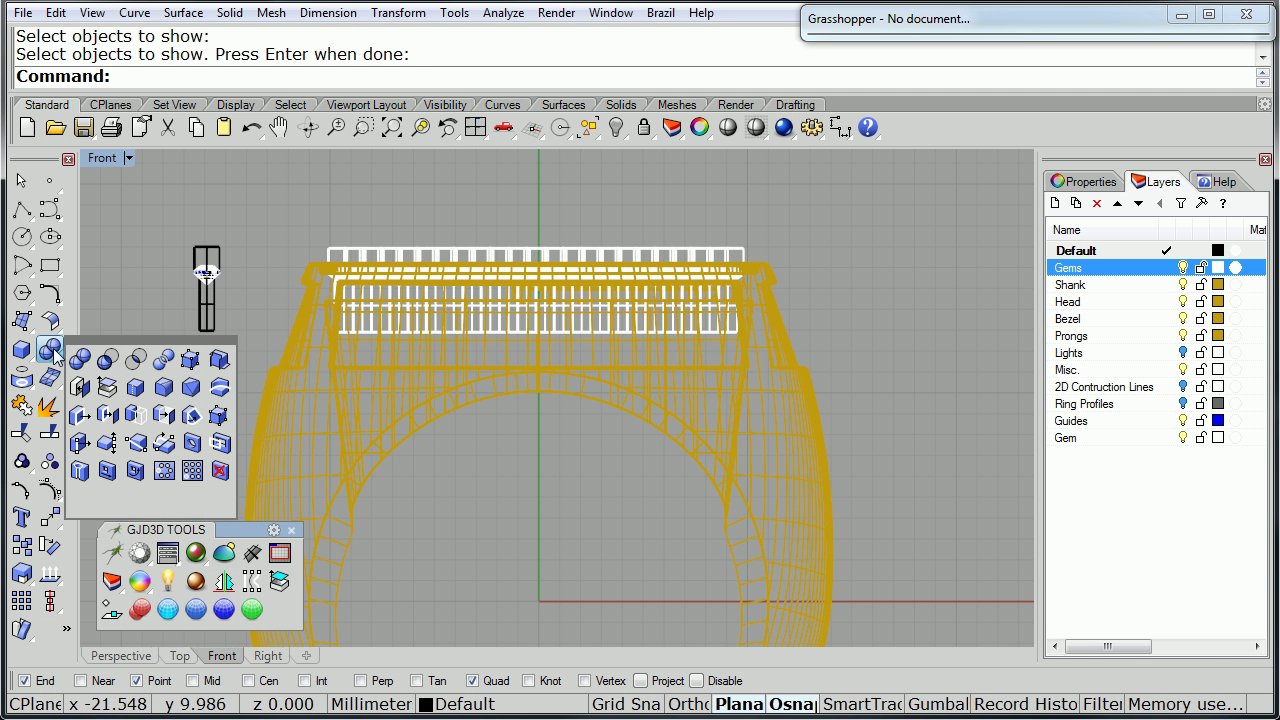
Step: BooleanDifference the window-selected cylinder cutters from the ring, then restore four viewports
click(108, 359)
click(325, 394)
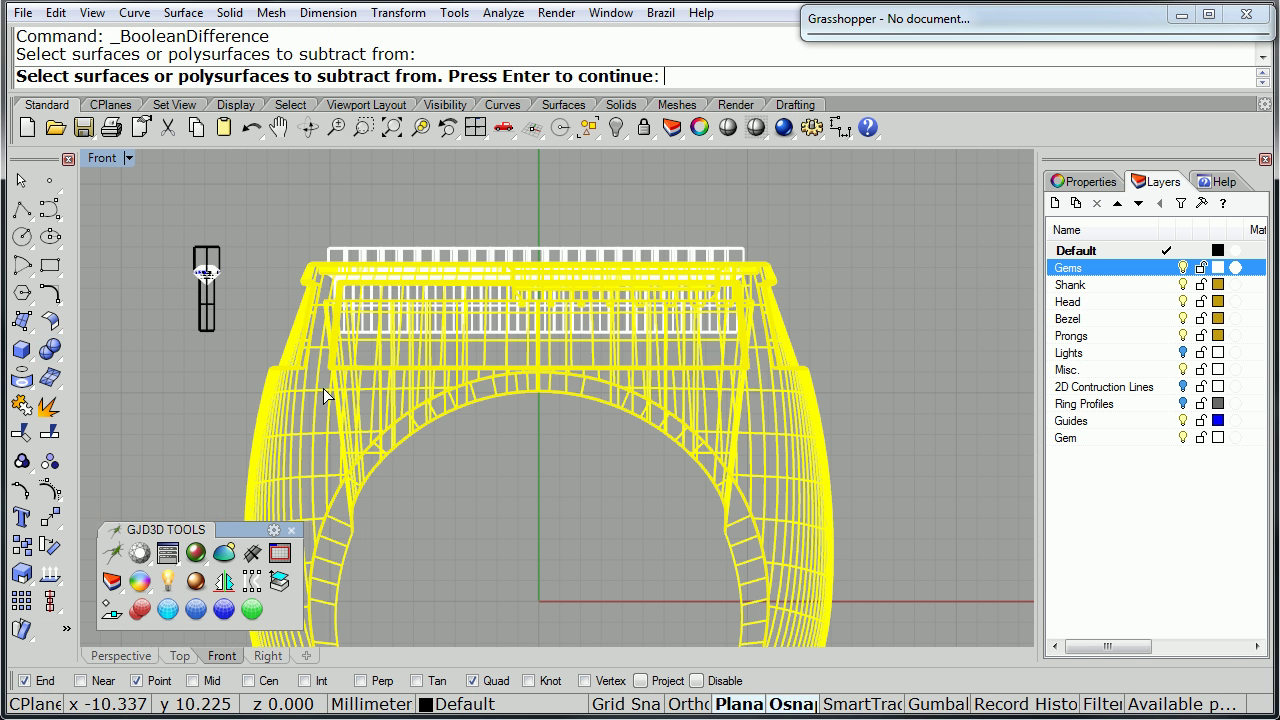
key(Return)
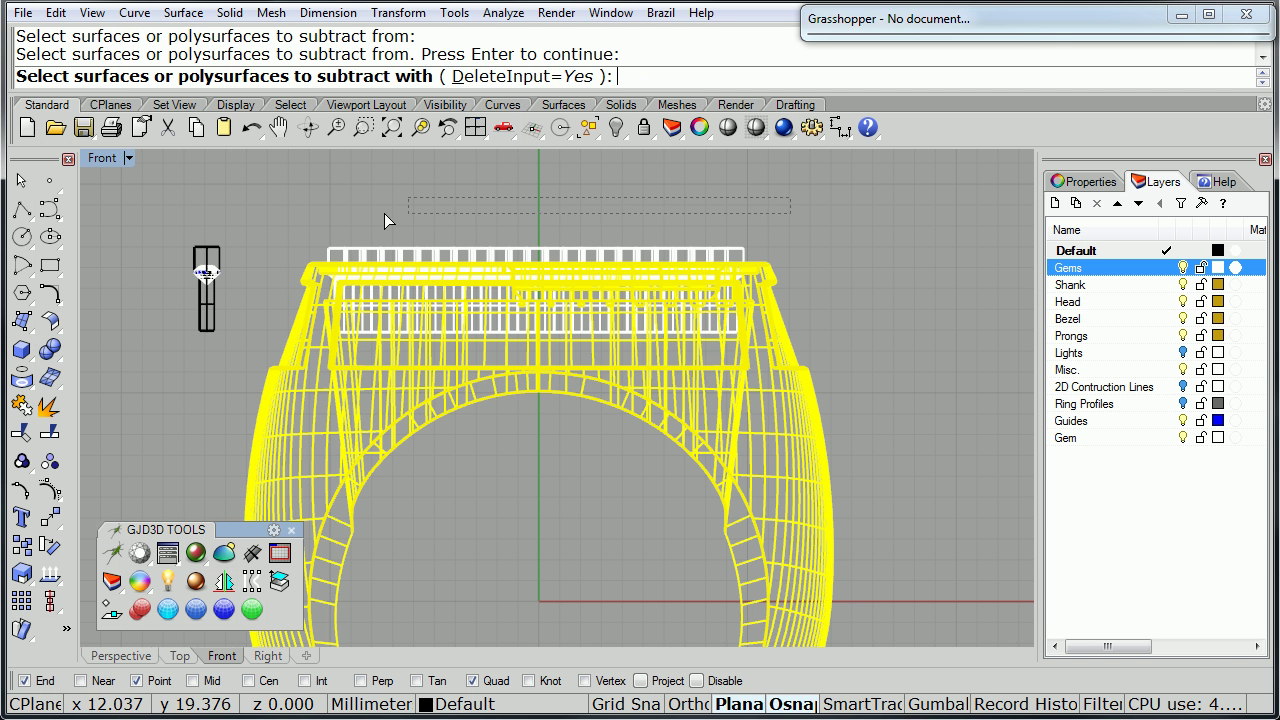
drag(384, 213, 304, 246)
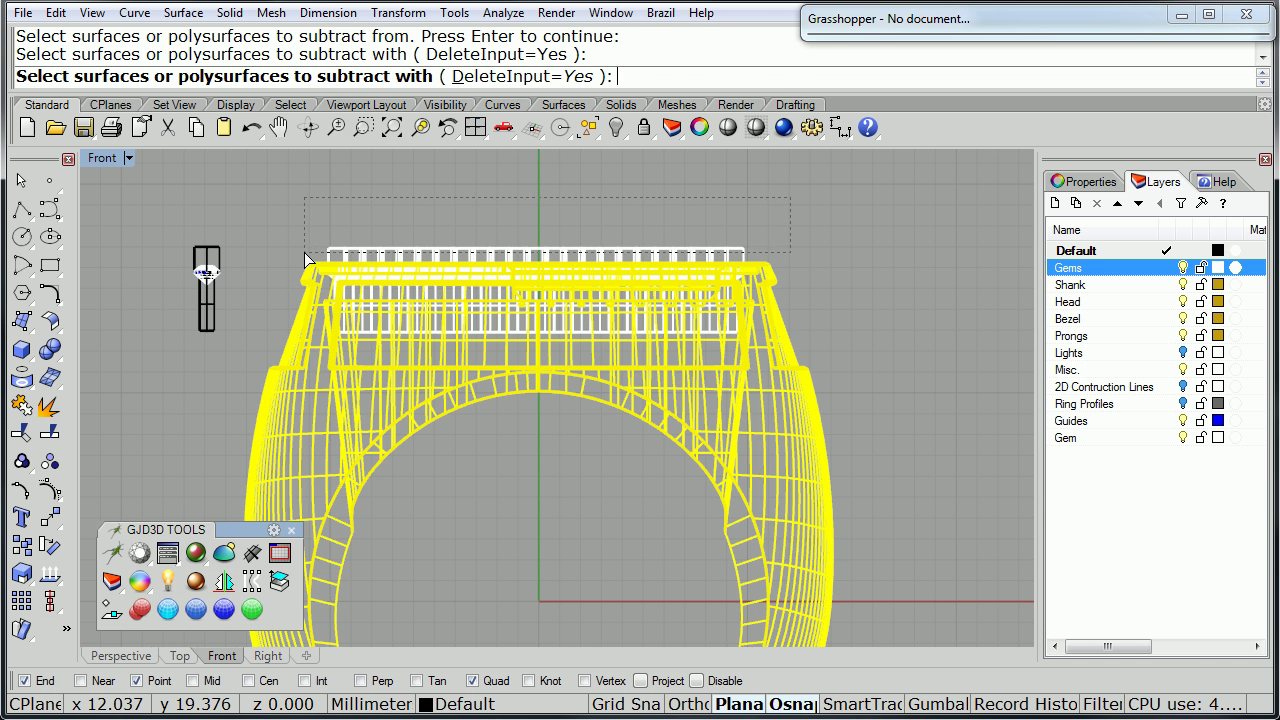
key(Return)
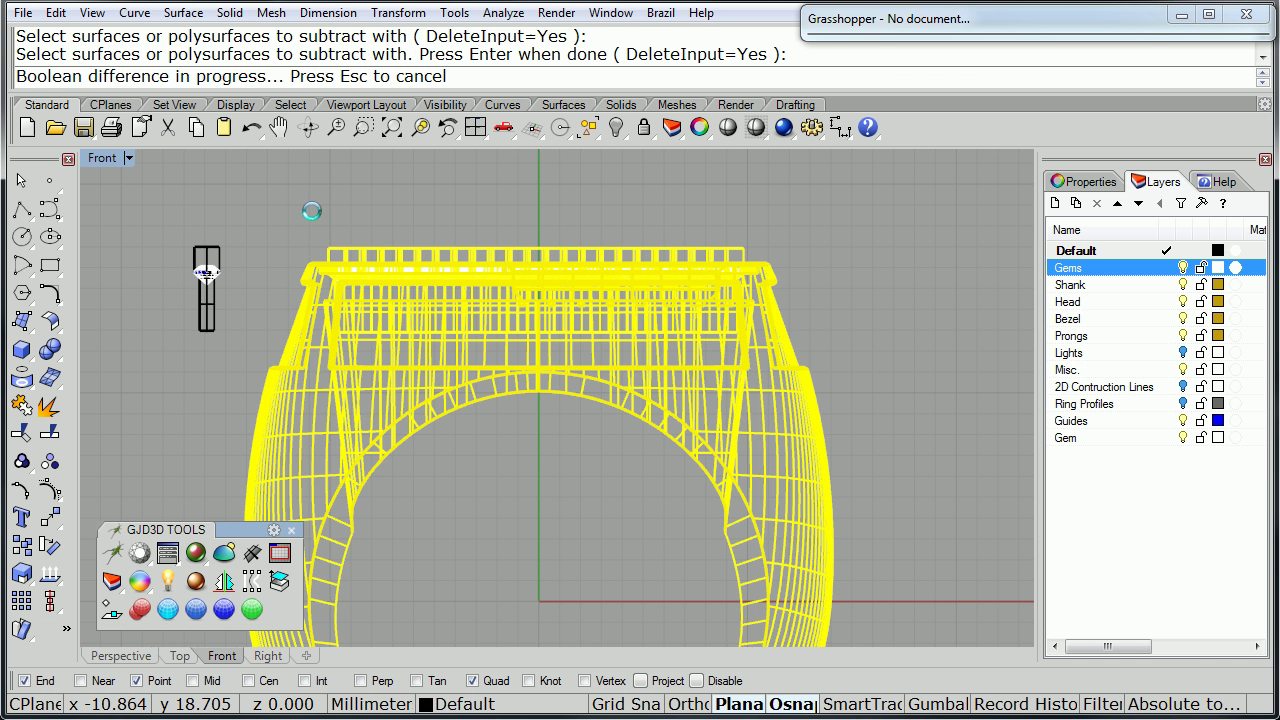
double_click(103, 158)
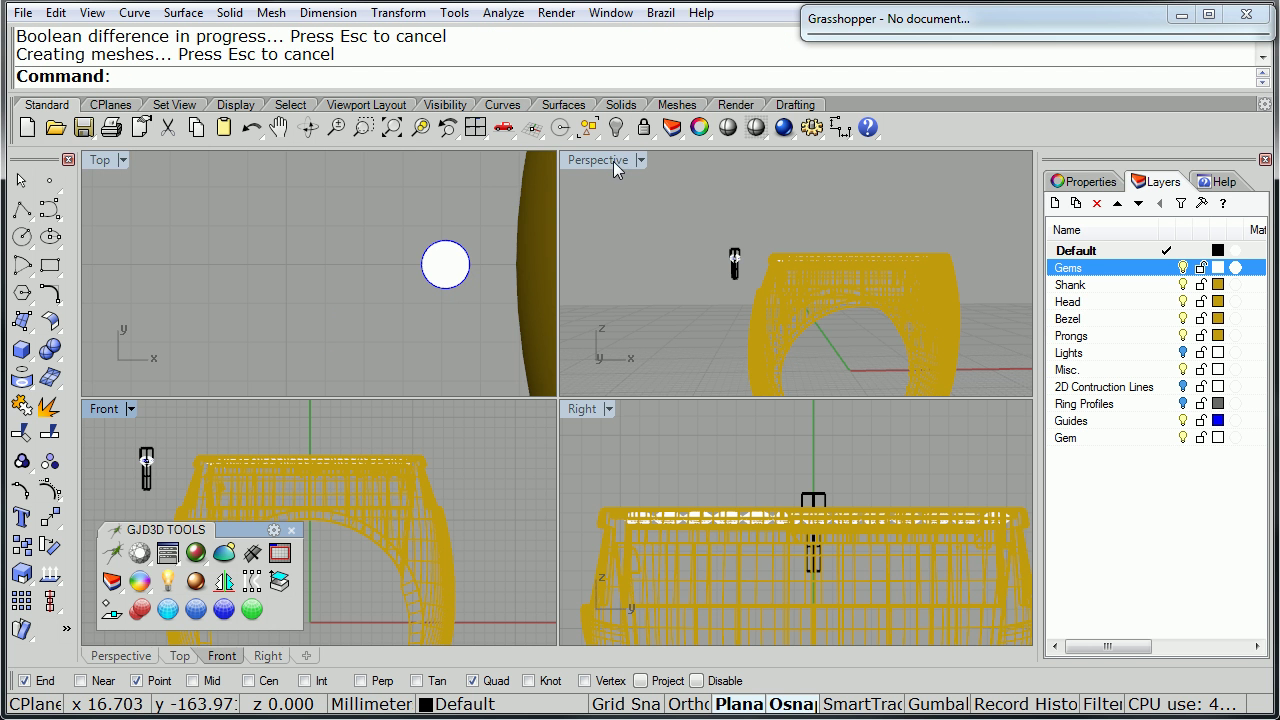
Step: Maximize Perspective in Shaded mode, undo the Hide, and turn off the Gems layer
double_click(613, 161)
right_drag(583, 320, 720, 175)
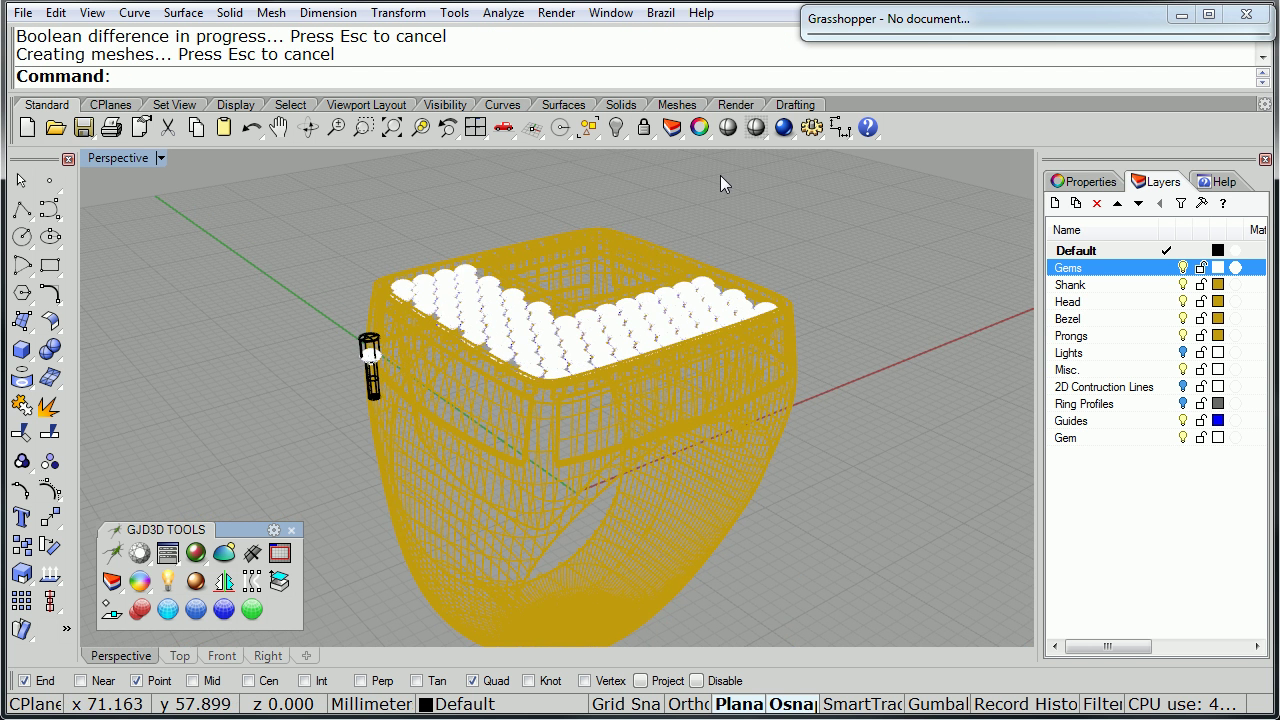
click(755, 127)
key(ctrl+z)
mouse_move(560, 330)
right_down()
mouse_move(575, 350)
mouse_move(640, 365)
mouse_move(808, 385)
right_up()
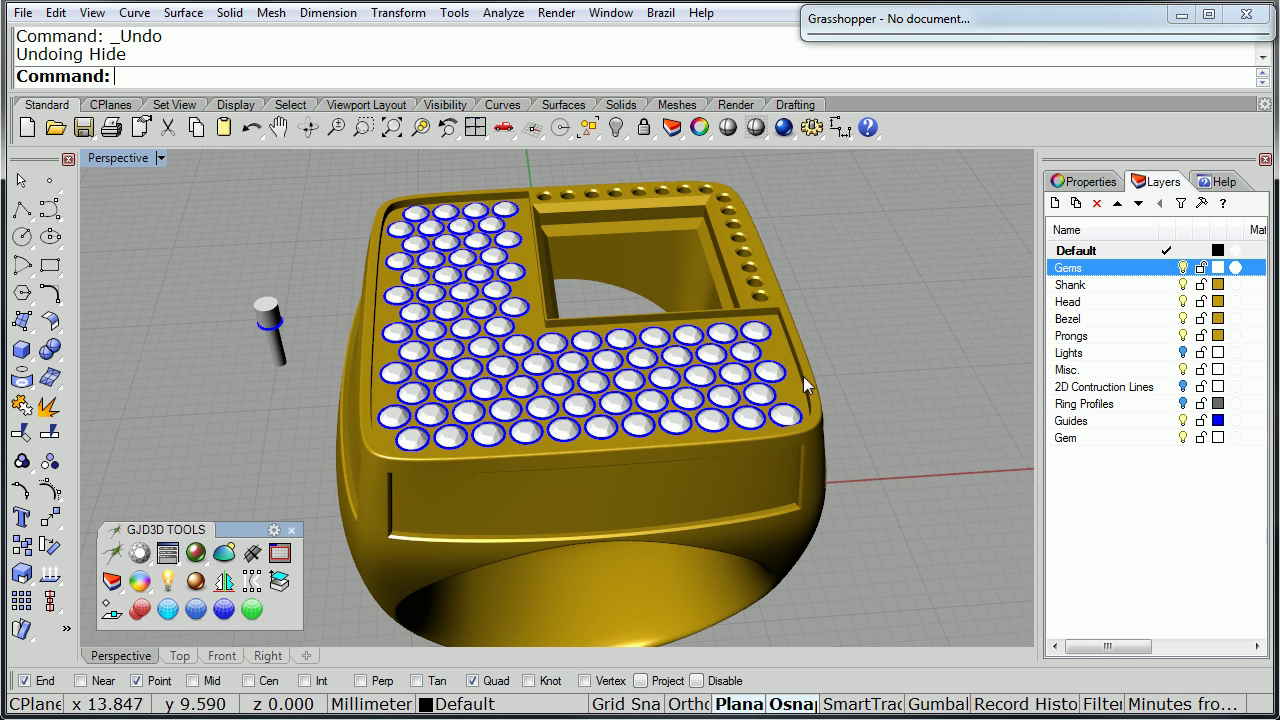
click(1183, 268)
right_drag(720, 360, 428, 396)
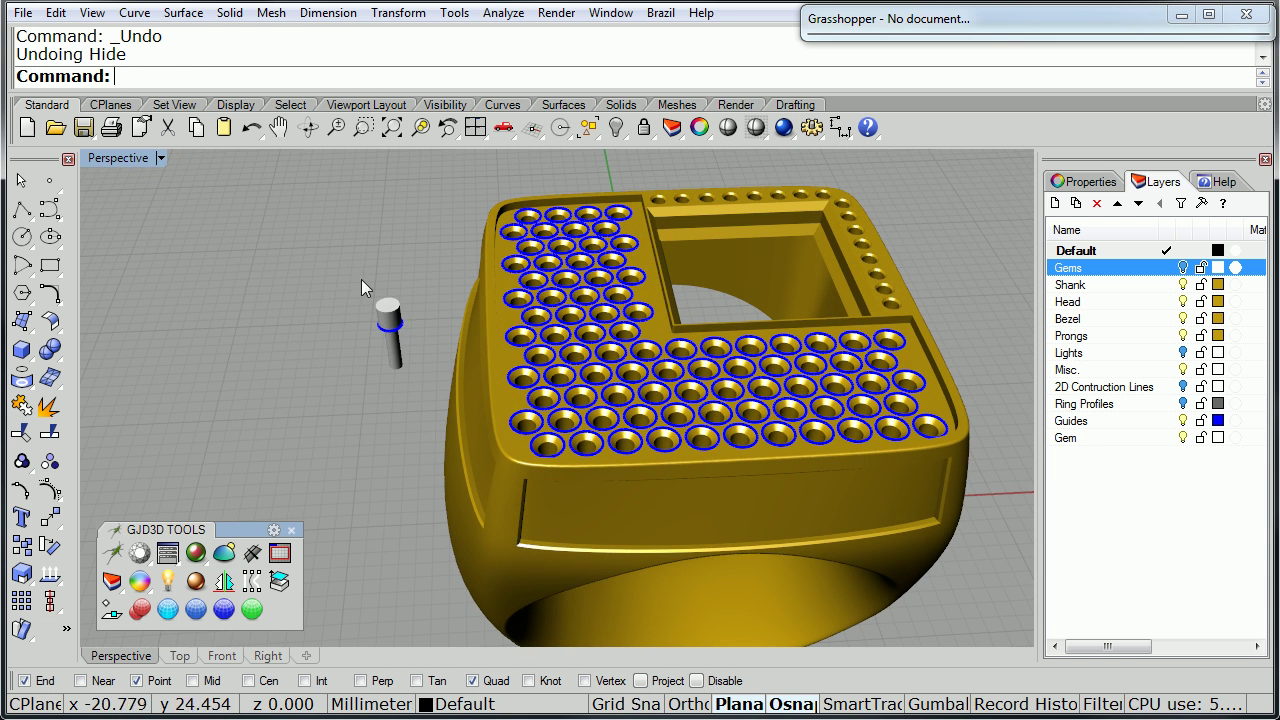
Step: Hide the small pin beside the ring and view the empty seats from above
drag(358, 274, 418, 388)
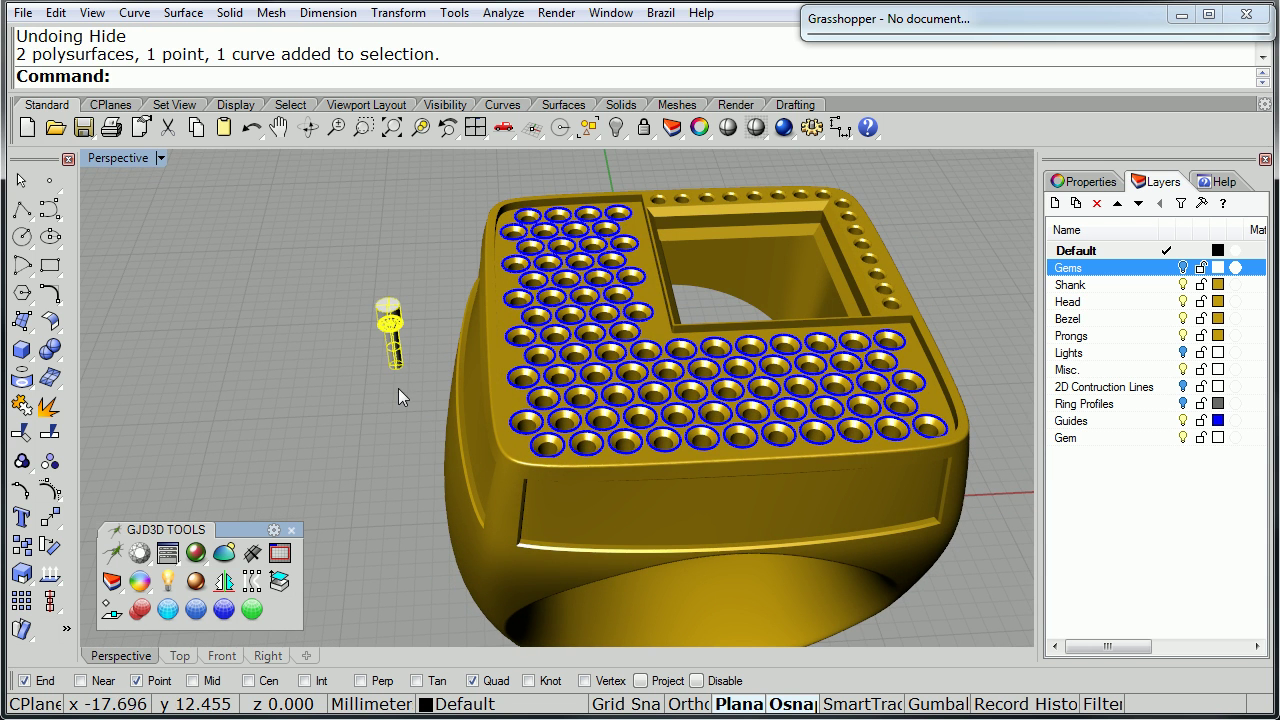
middle_click(308, 360)
click(276, 316)
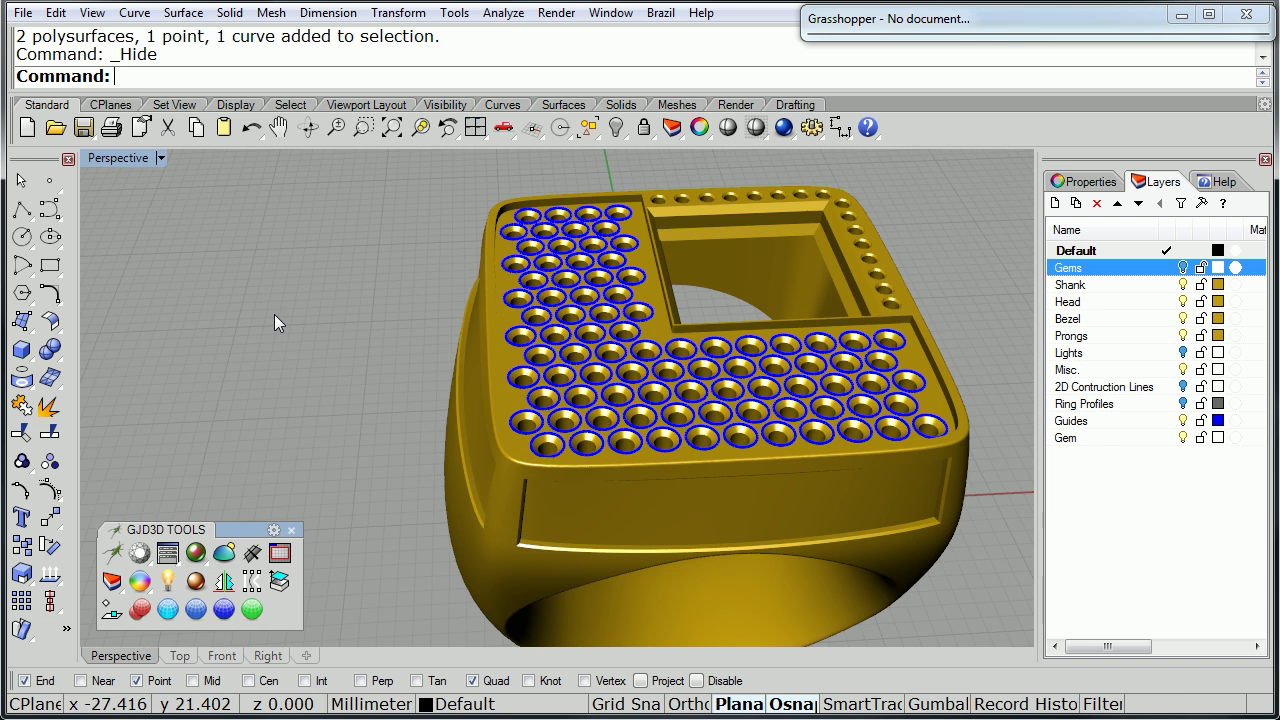
right_drag(400, 331, 890, 352)
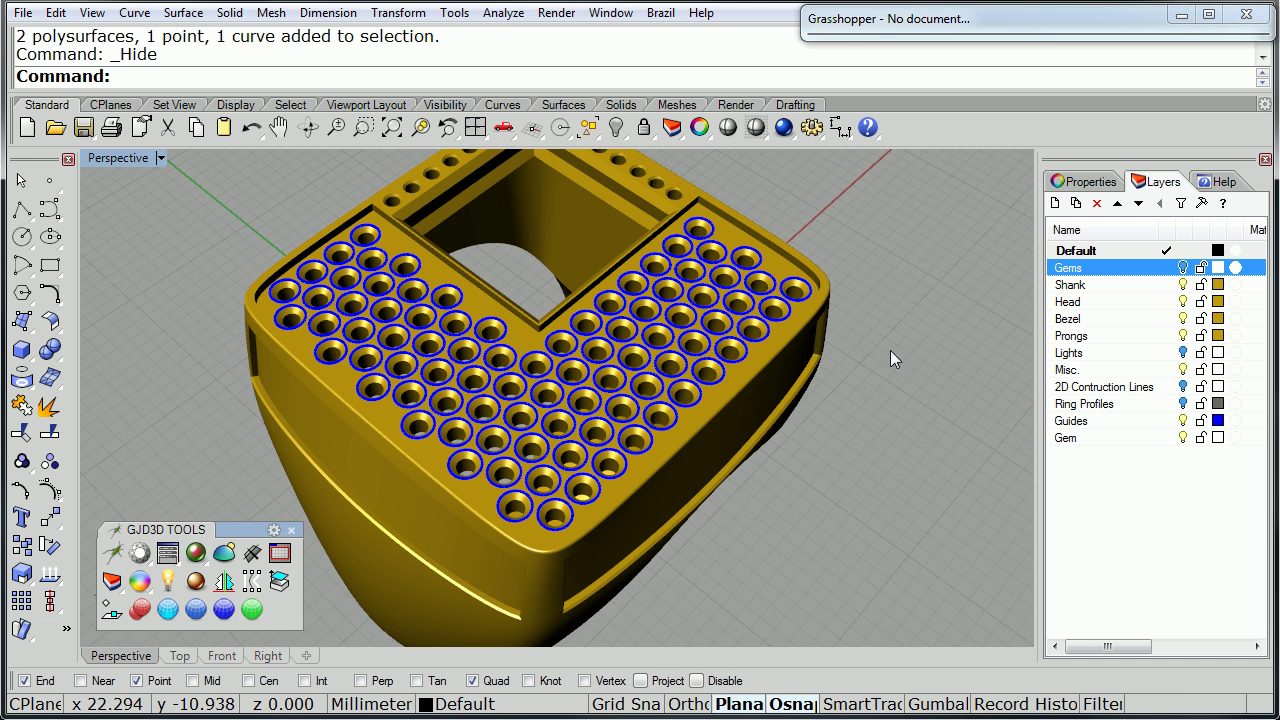
Step: Expand Grasshopper and open GJD_050_Prong_Lines_Pave_Random.ghx
double_click(932, 33)
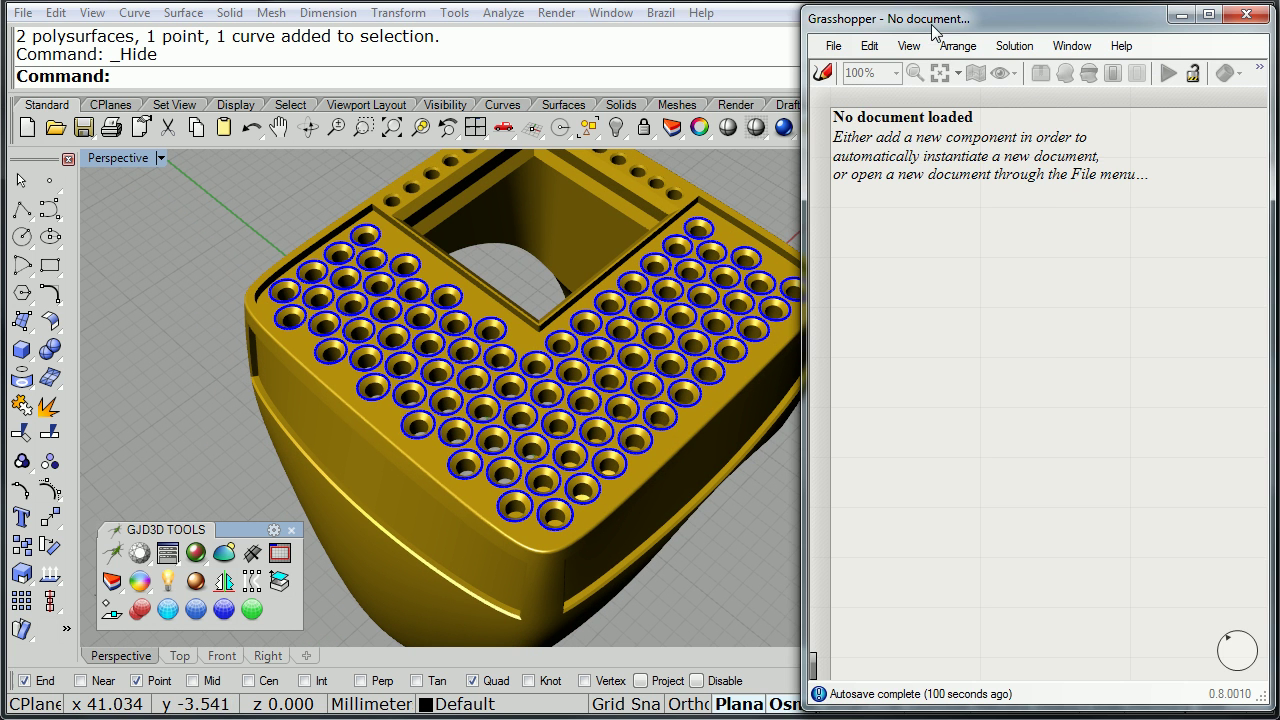
click(833, 46)
click(867, 98)
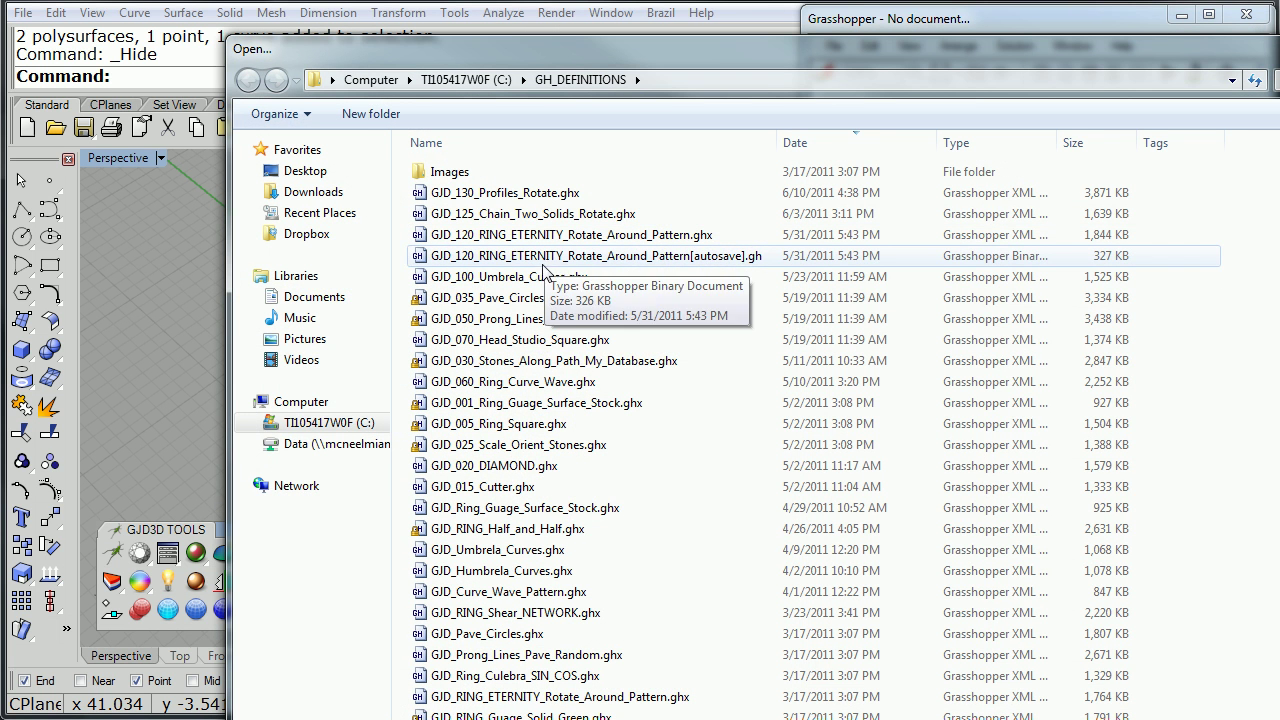
double_click(528, 320)
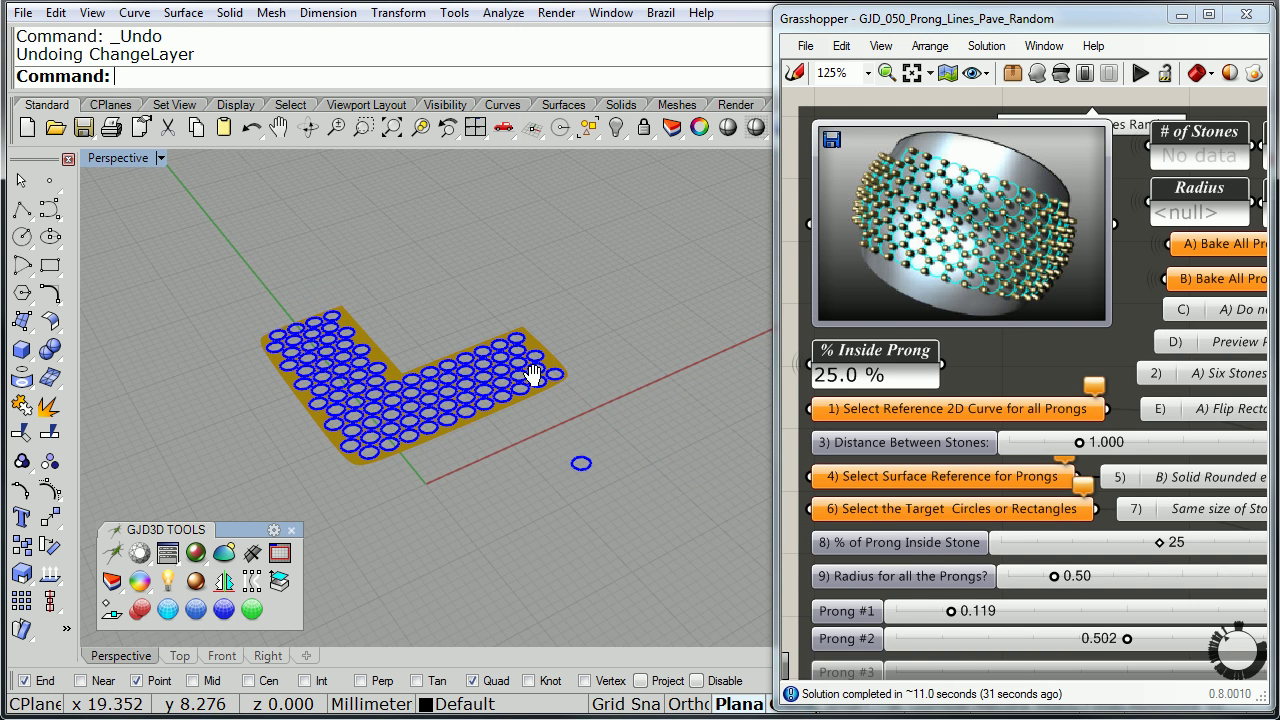
Step: Draw a rectangular plane surface and move it under the stone circles
key(Left)
key(Left)
key(Left)
key(Left)
key(Left)
key(Left)
key(Left)
key(Left)
key(Left)
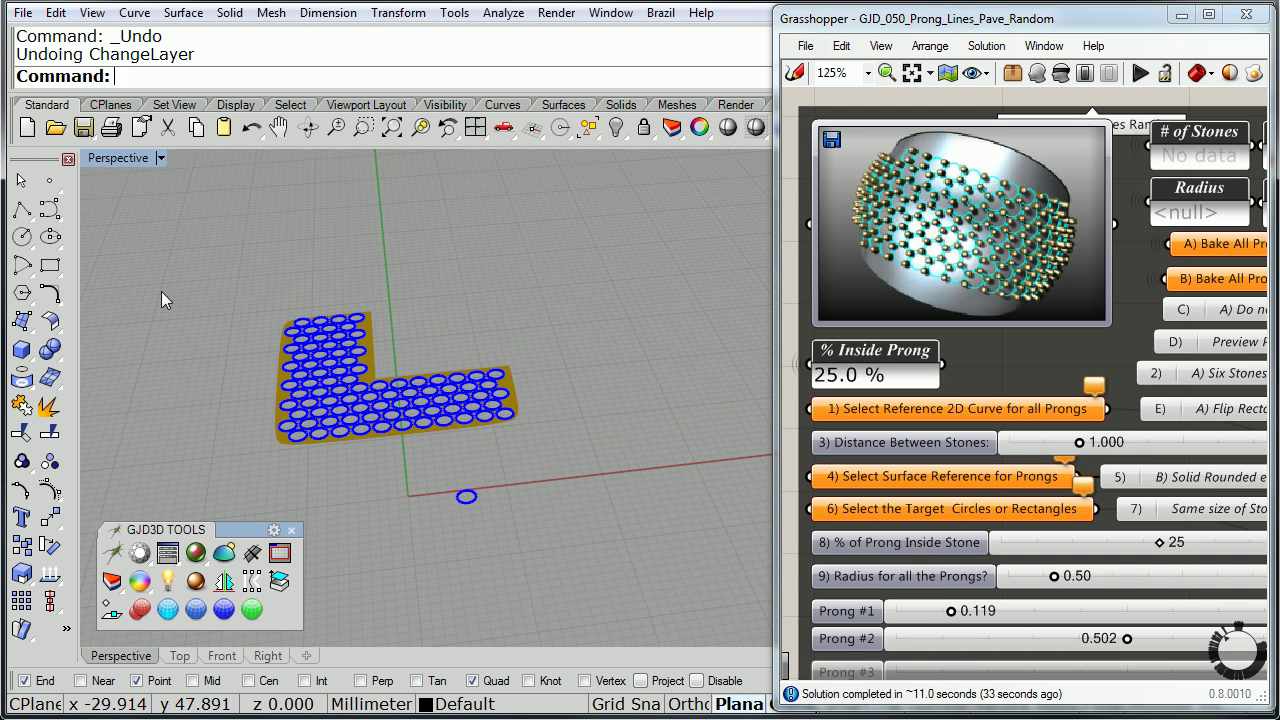
click(25, 323)
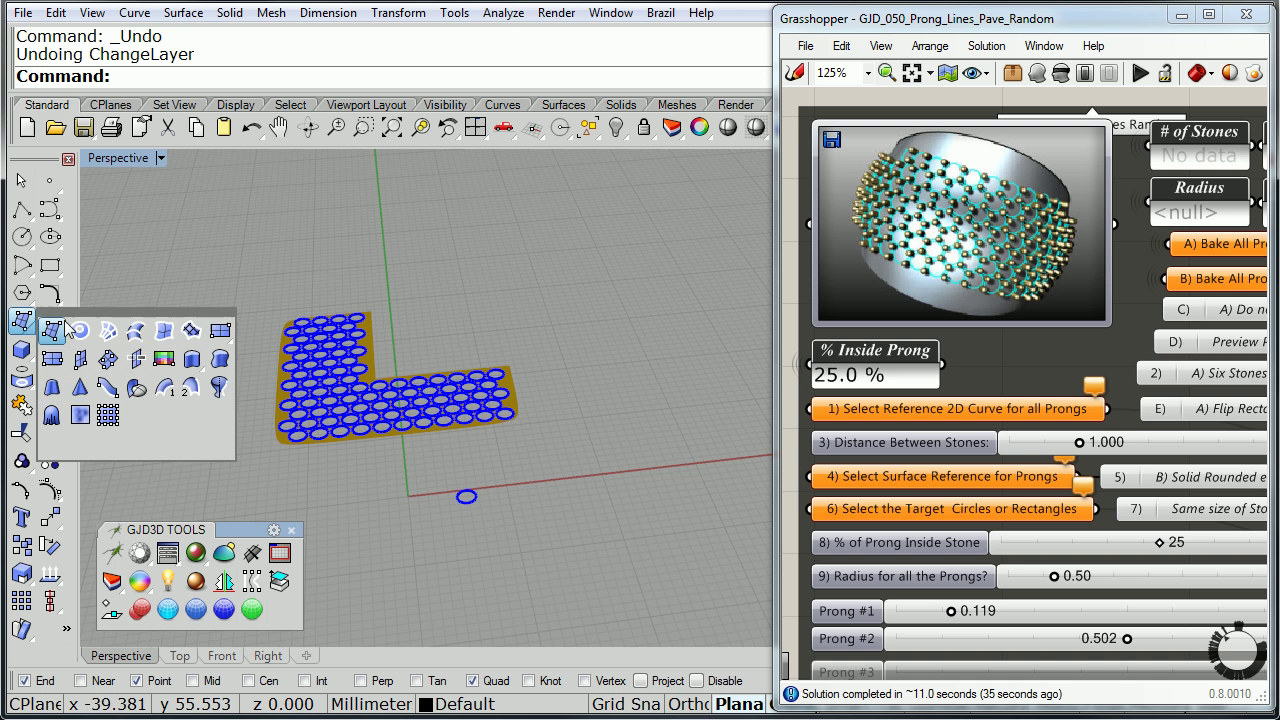
click(214, 337)
click(370, 313)
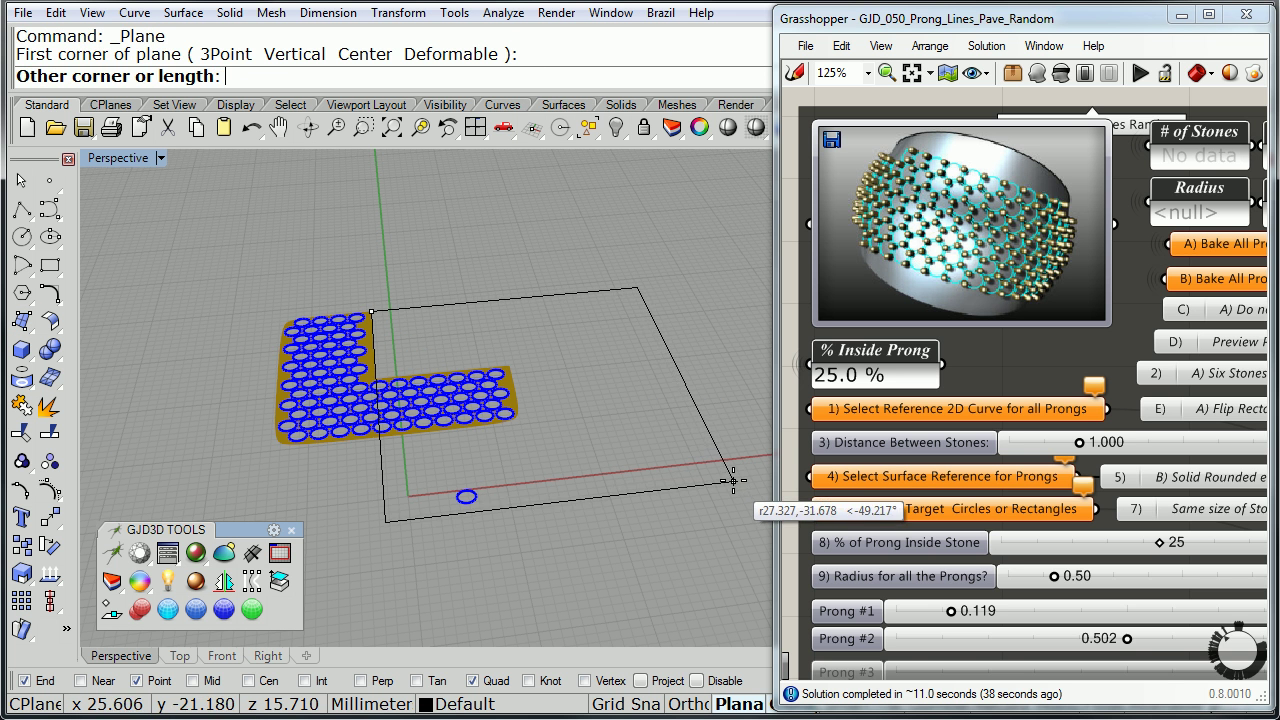
click(734, 470)
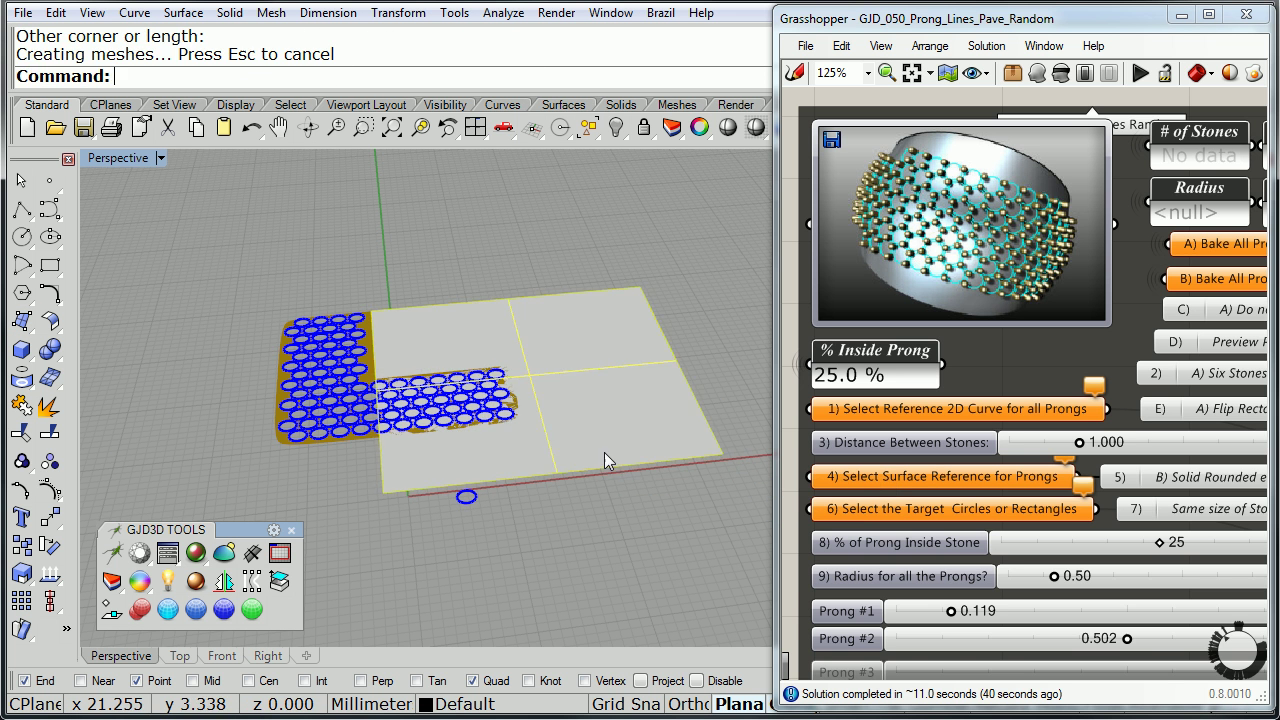
drag(607, 453, 489, 443)
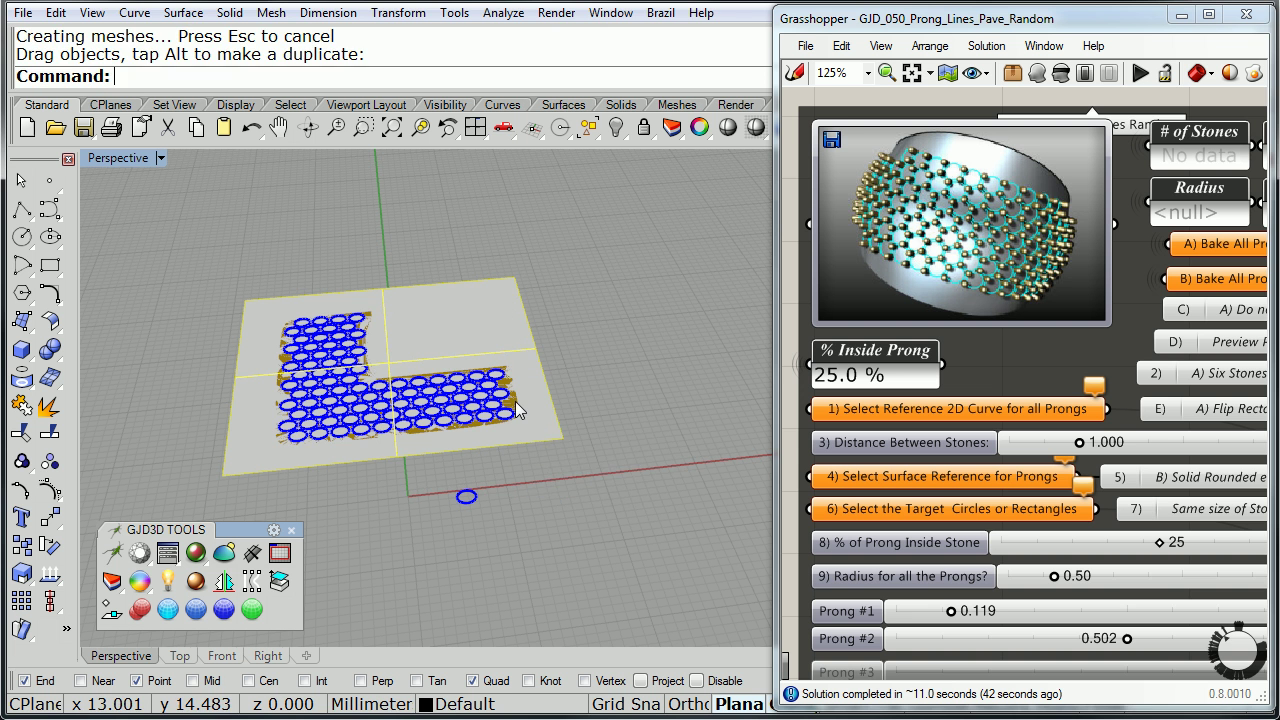
Step: Delete the L-shaped plate surface picked from the Selection Menu
click(517, 410)
click(578, 455)
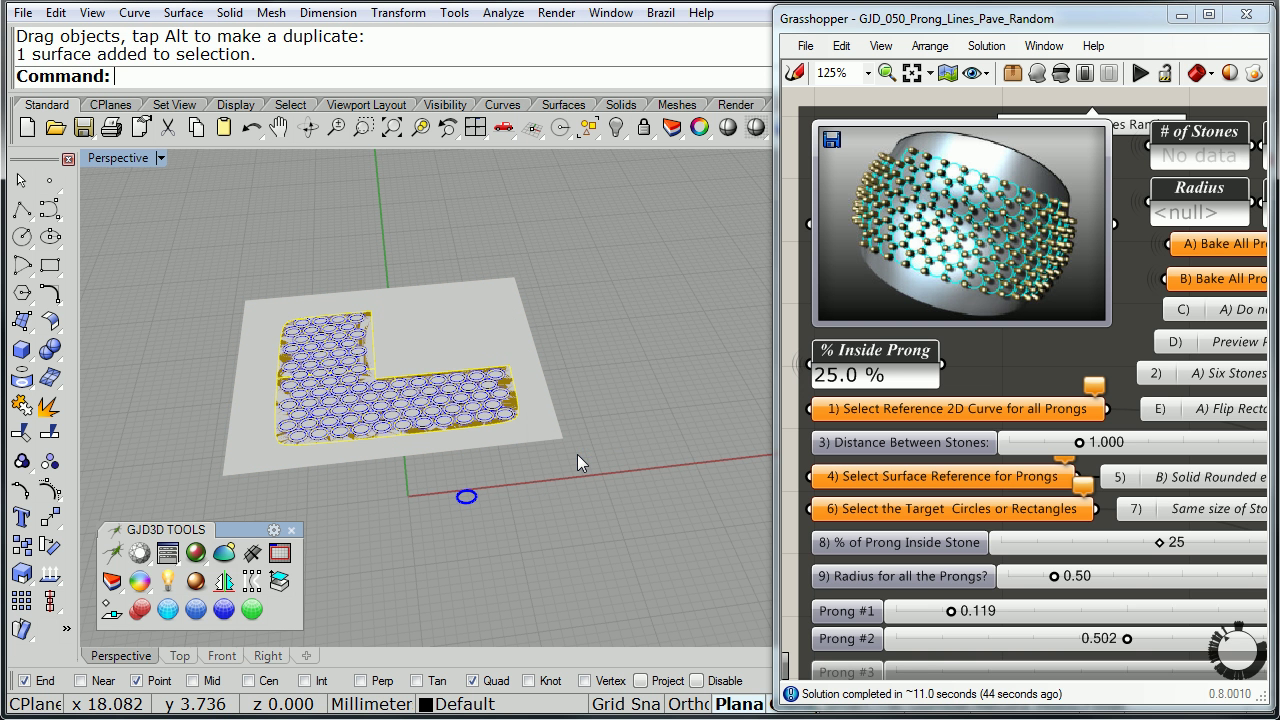
key(Delete)
right_drag(577, 454, 563, 508)
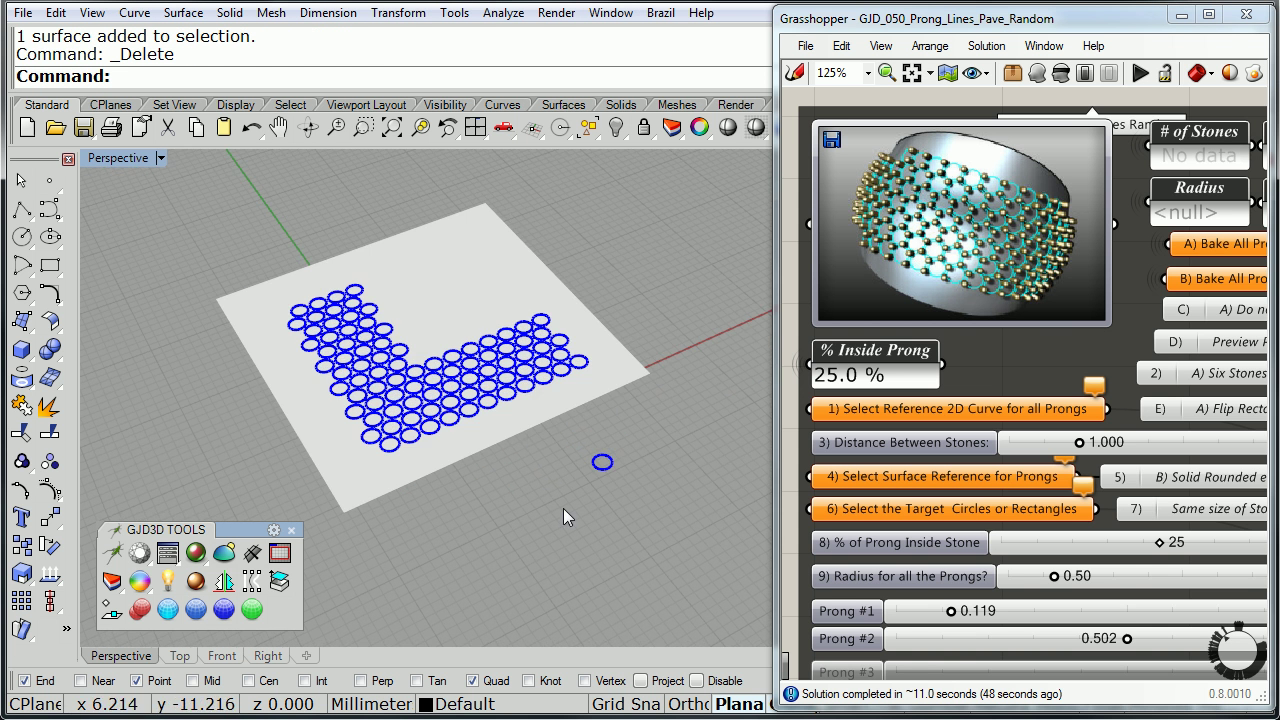
Step: Set the small circle as reference curve and the flat plane as prong surface
right_click(896, 411)
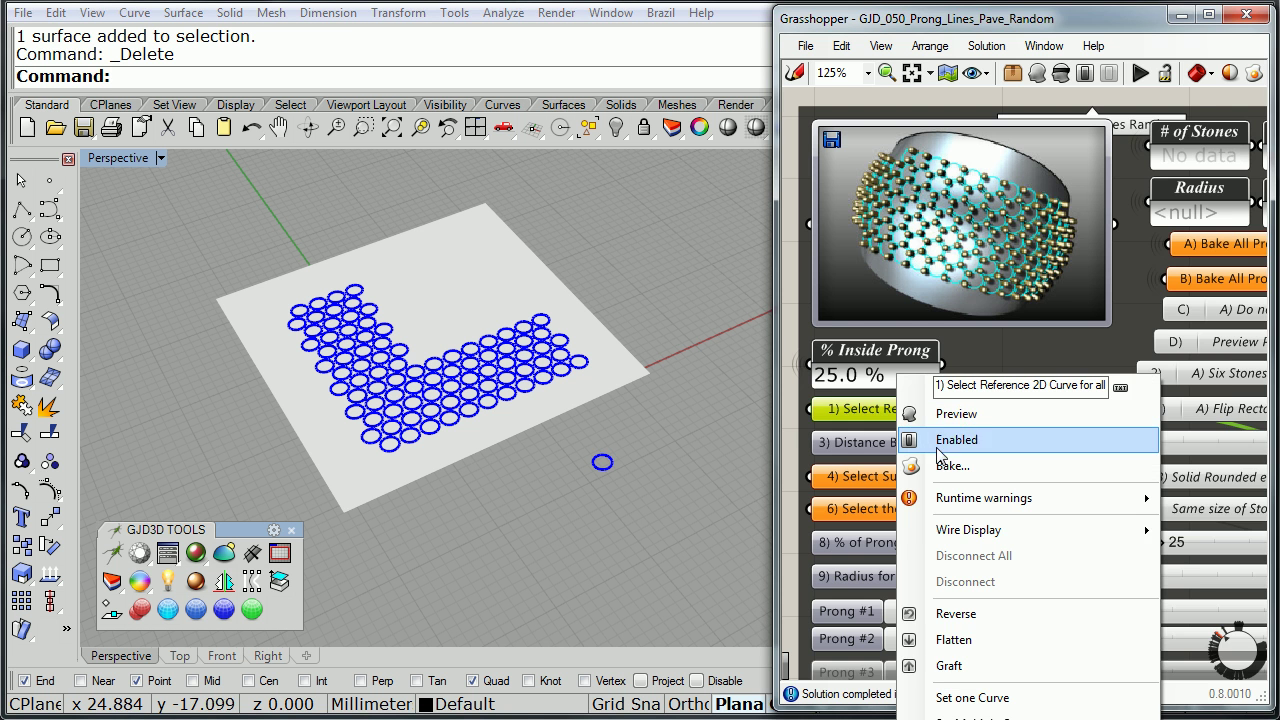
click(972, 697)
click(602, 469)
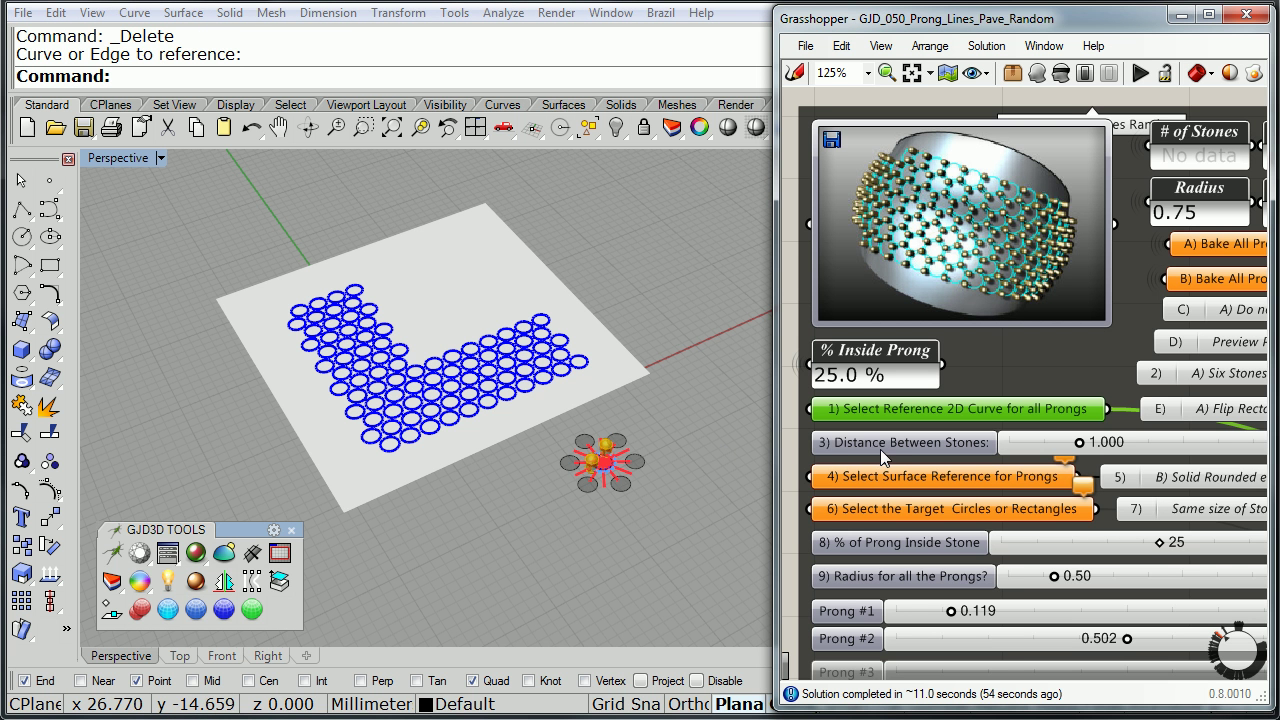
click(891, 477)
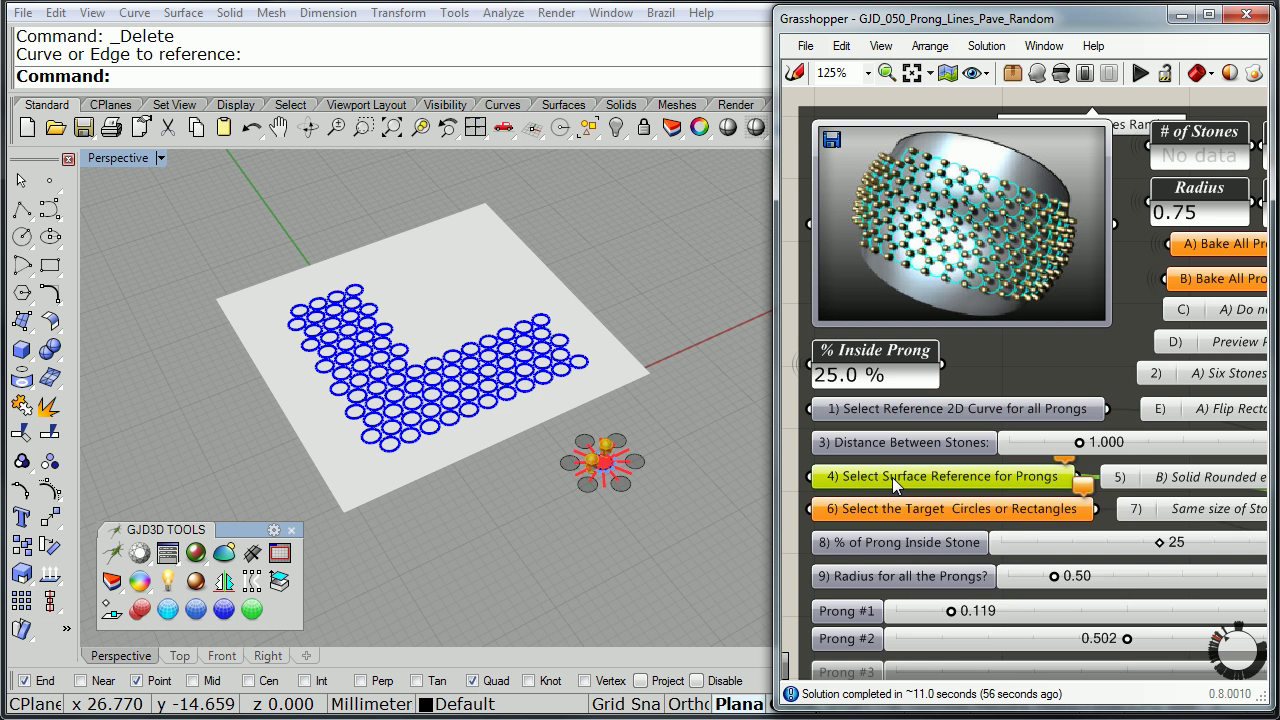
right_click(892, 477)
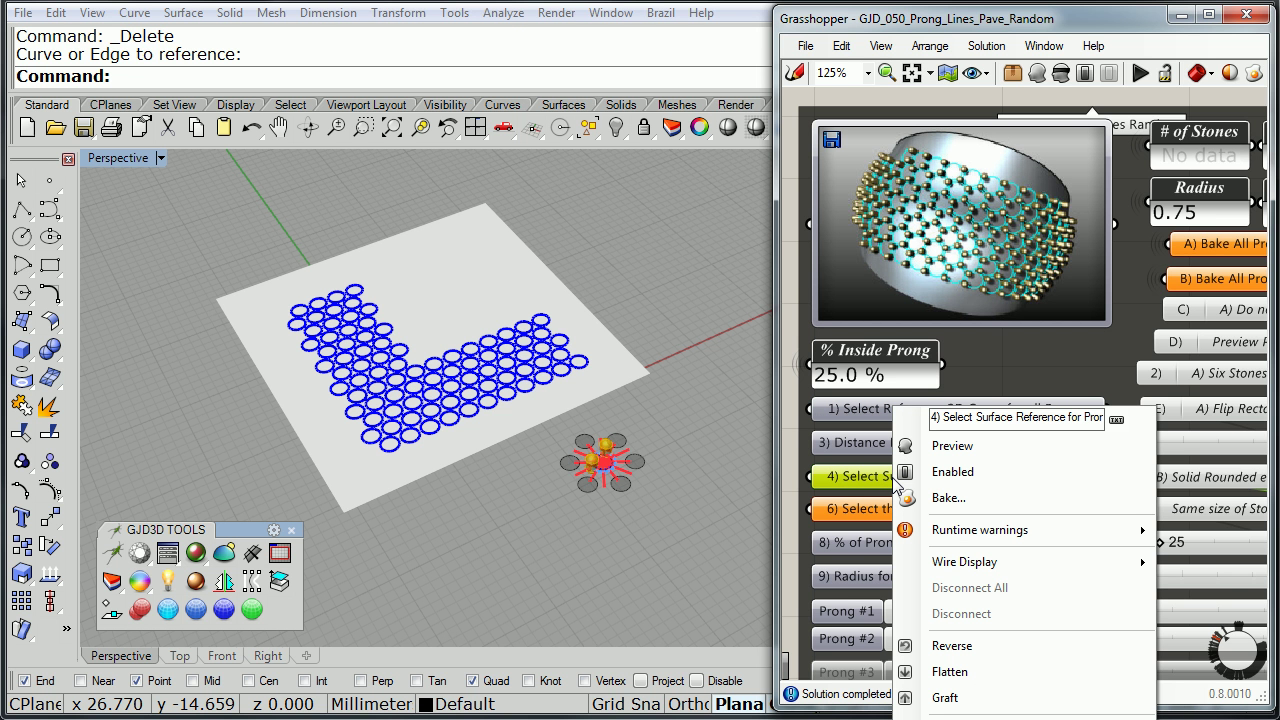
click(945, 714)
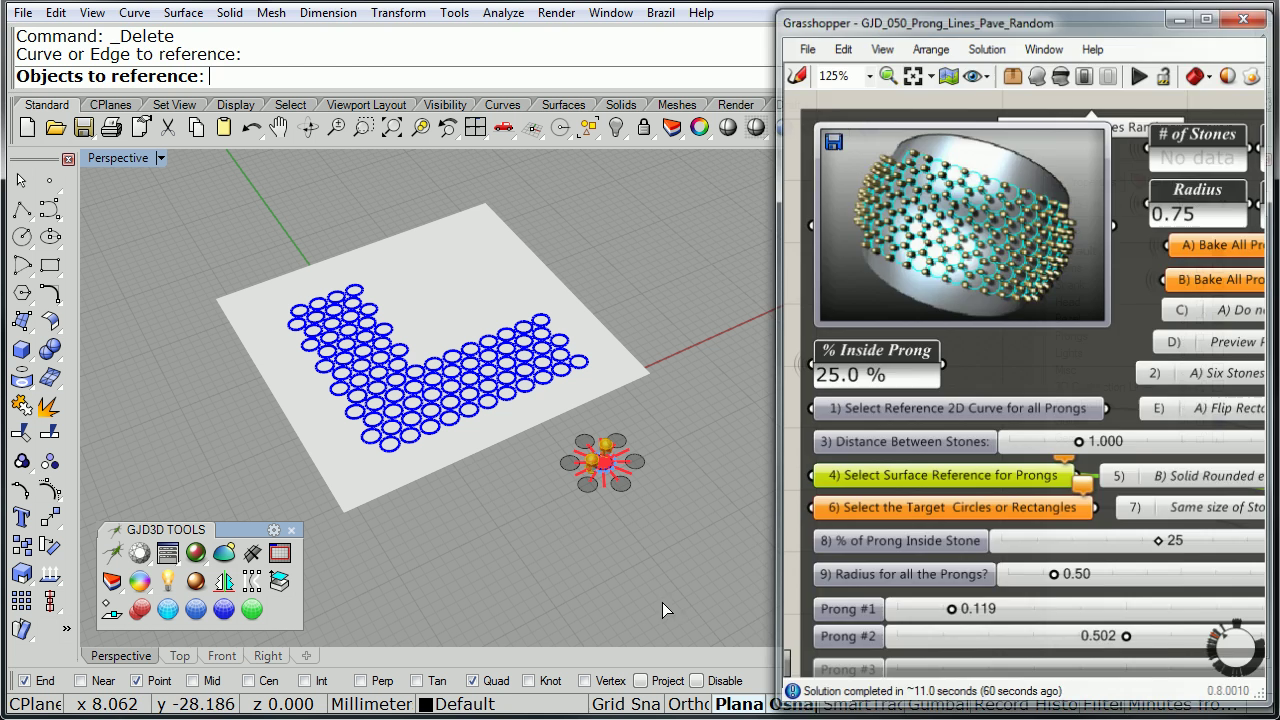
click(464, 458)
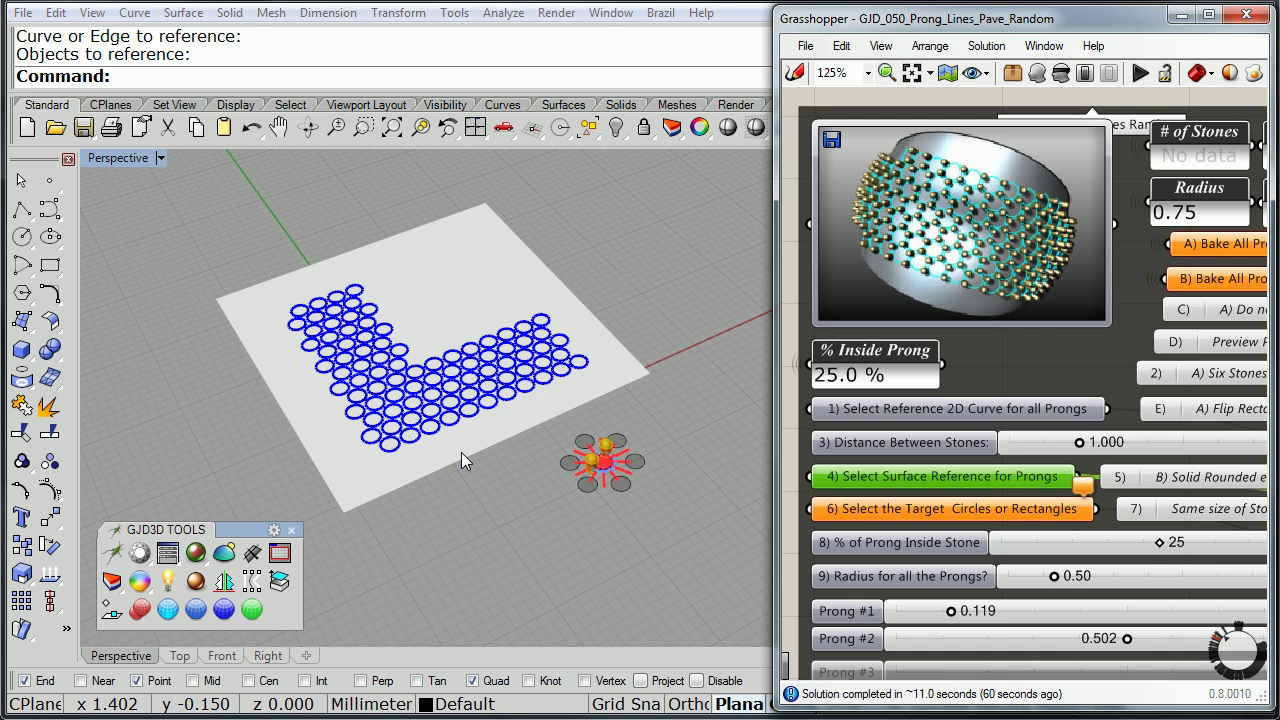
Step: Assign all 87 stone circles as targets with Set Multiple Curves
right_click(916, 512)
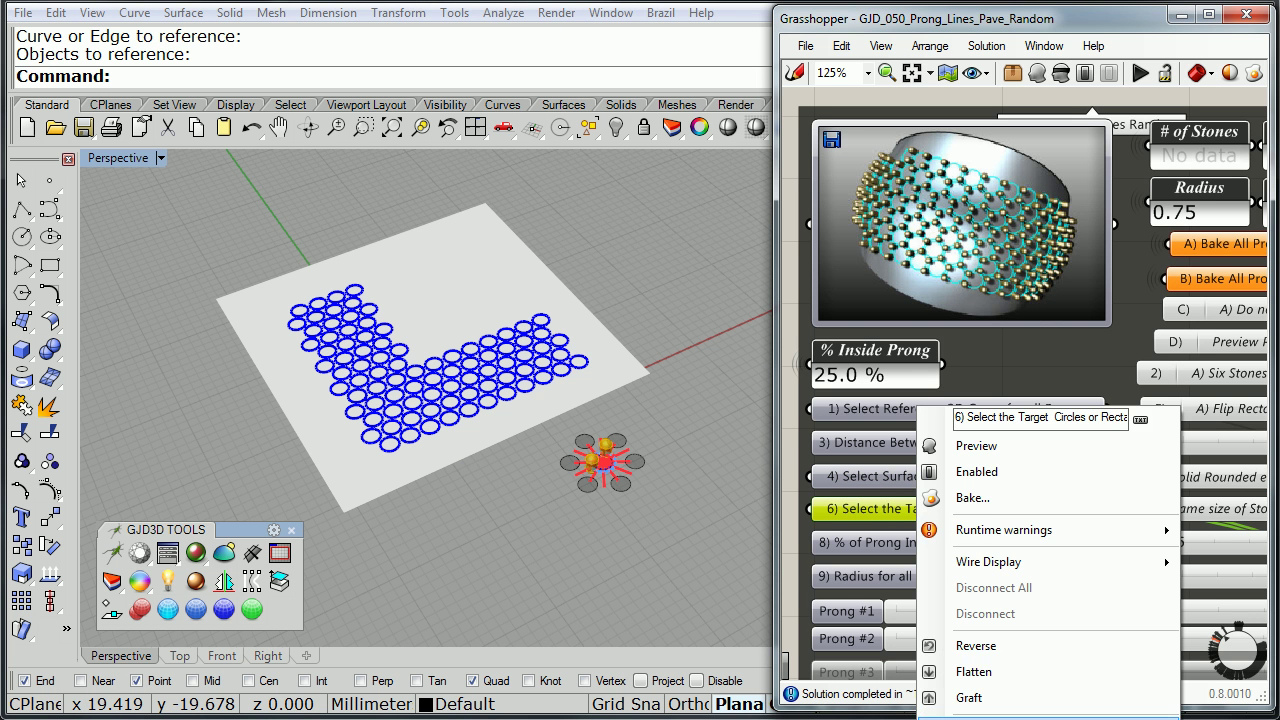
click(945, 714)
drag(237, 244, 521, 503)
drag(392, 206, 660, 395)
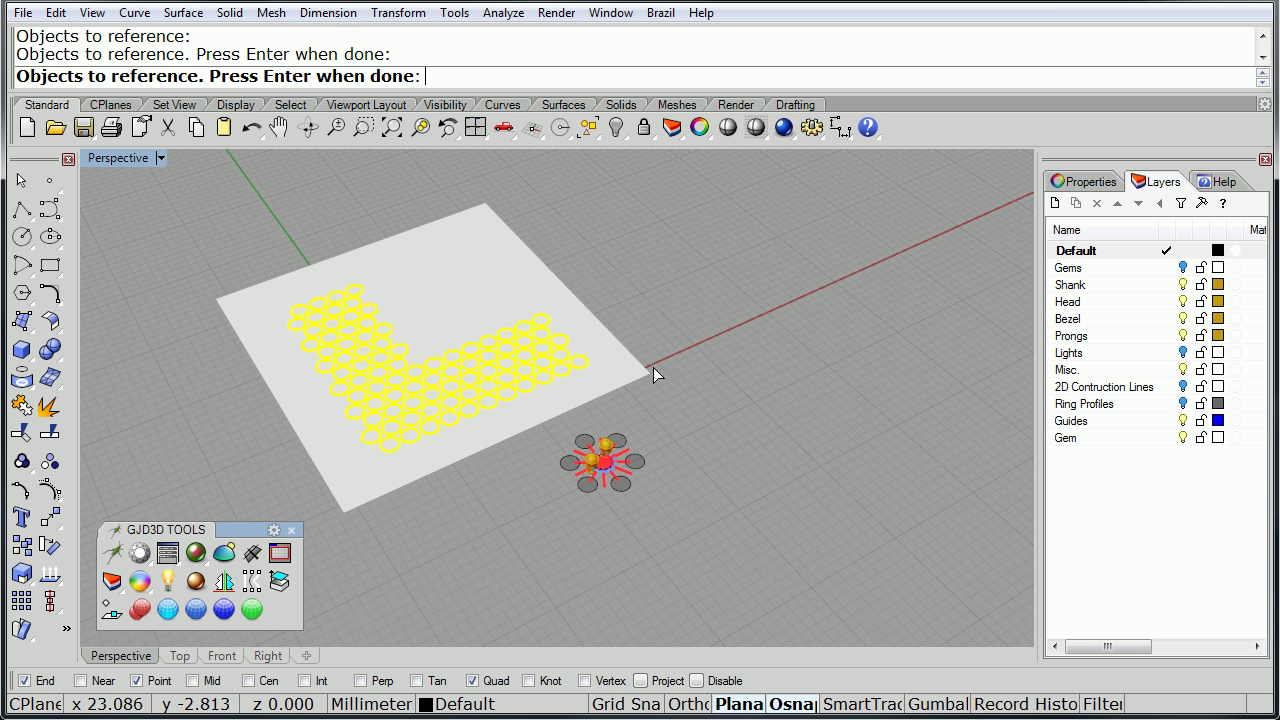
right_click(651, 341)
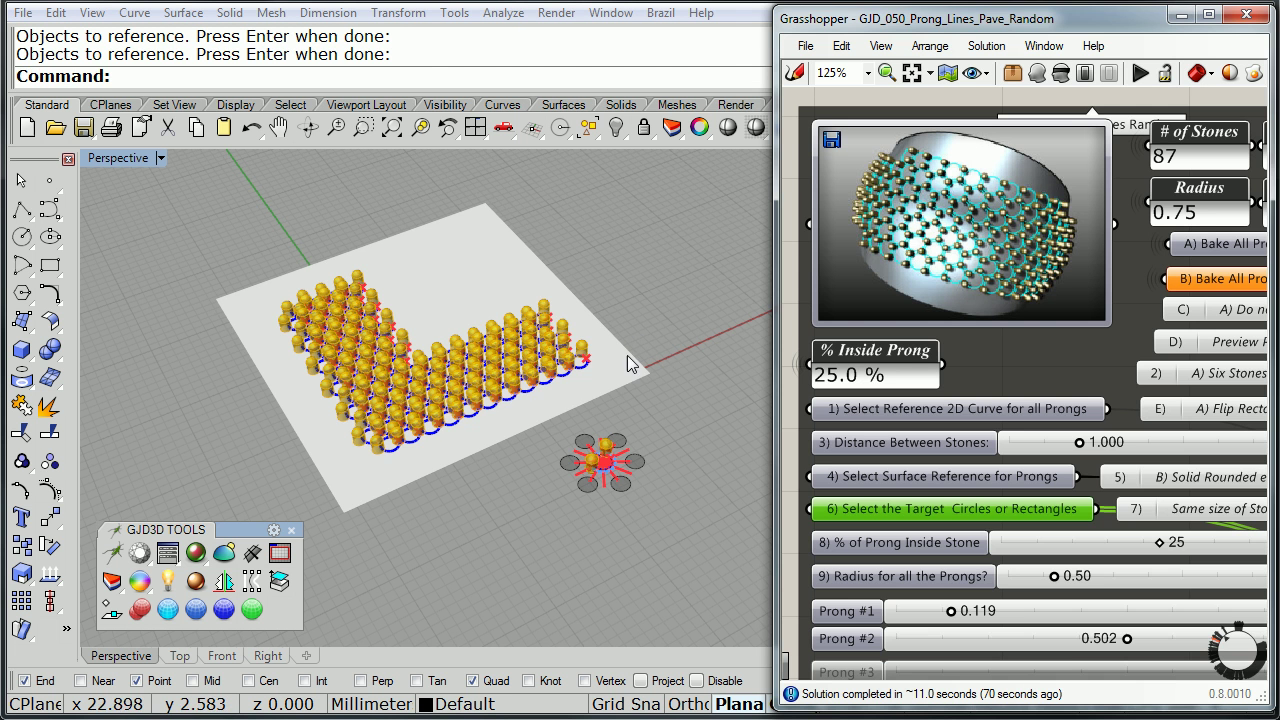
Step: Preview the prongs only as lines and circles and inspect them side-on
right_drag(627, 355, 519, 345)
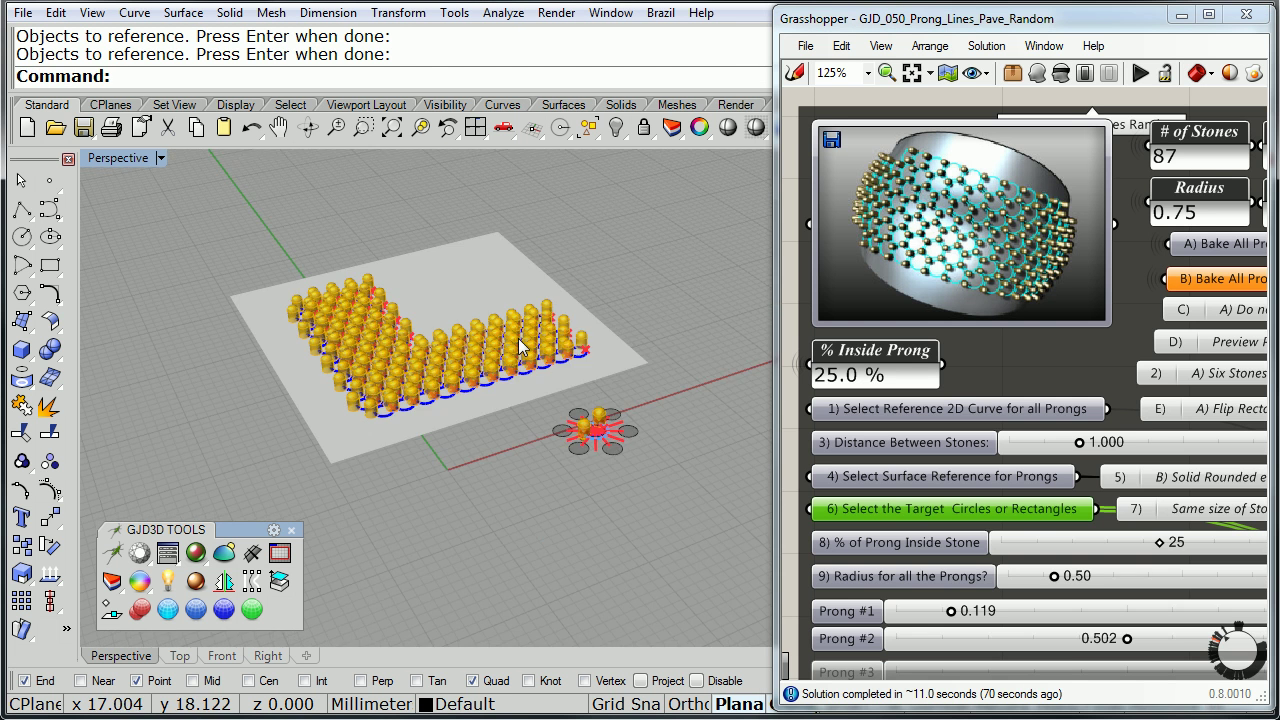
scroll(519, 345, up, 5)
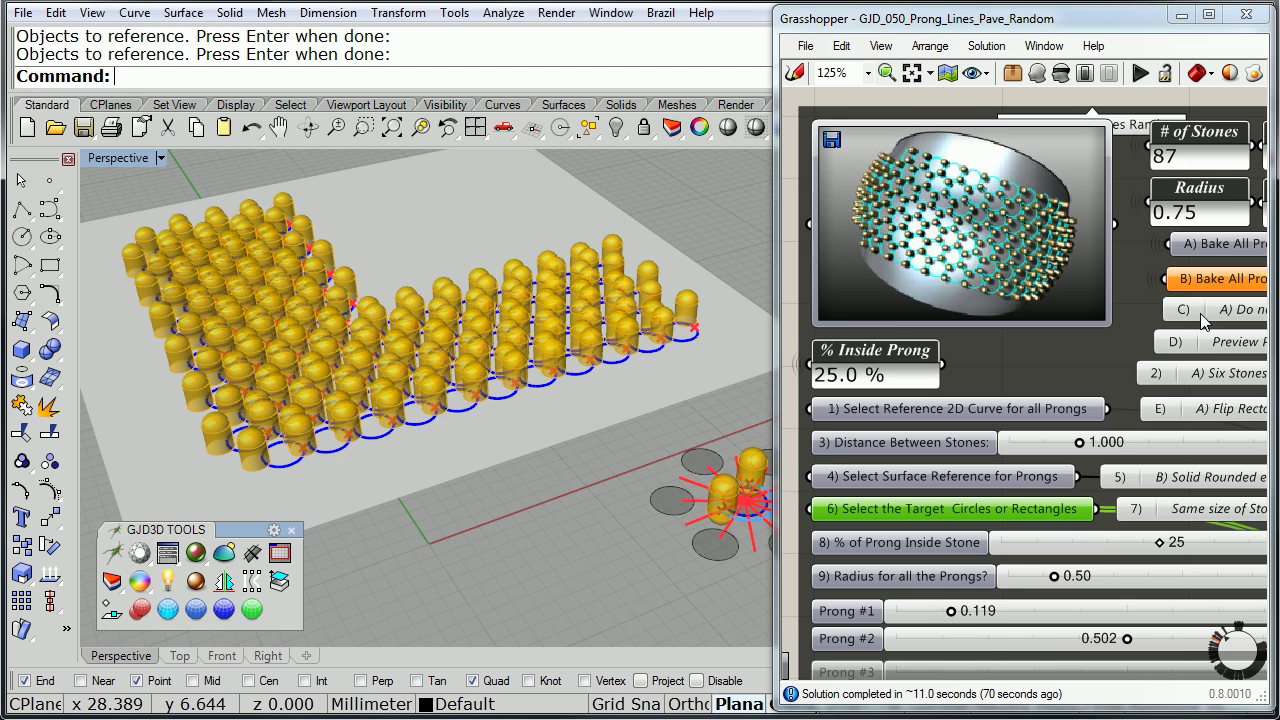
scroll(1032, 359, down, 1)
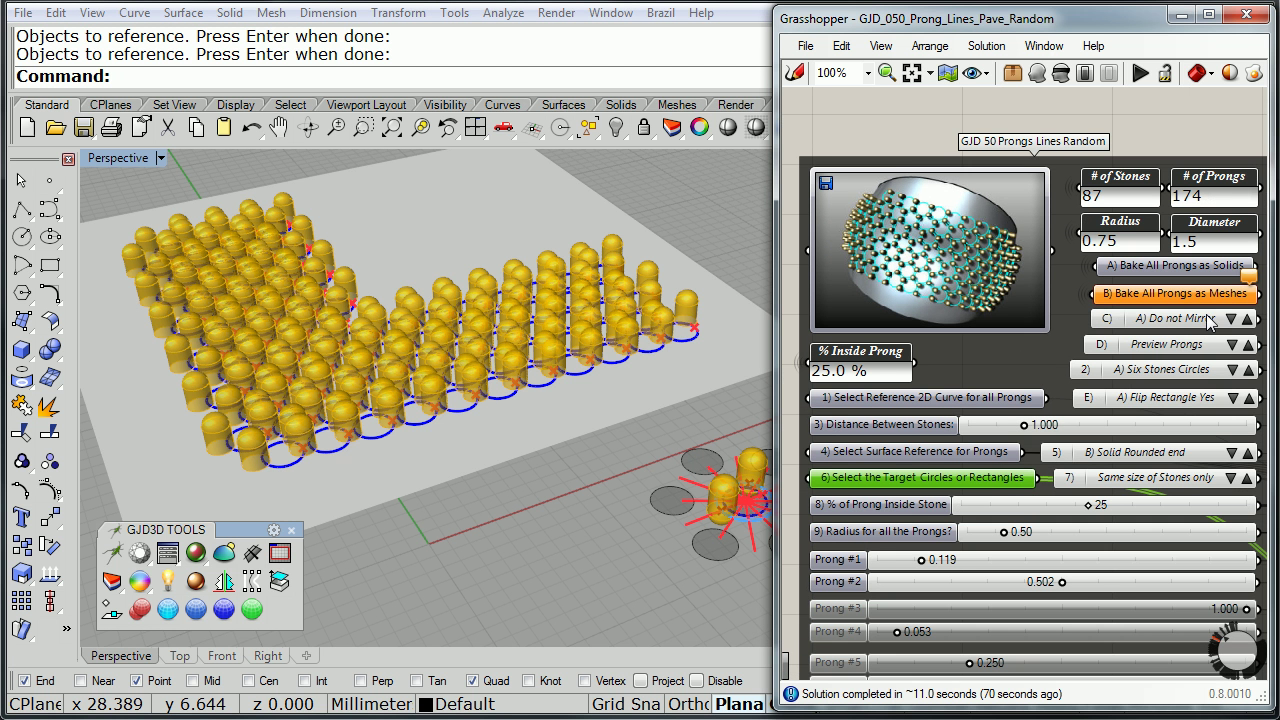
click(1233, 348)
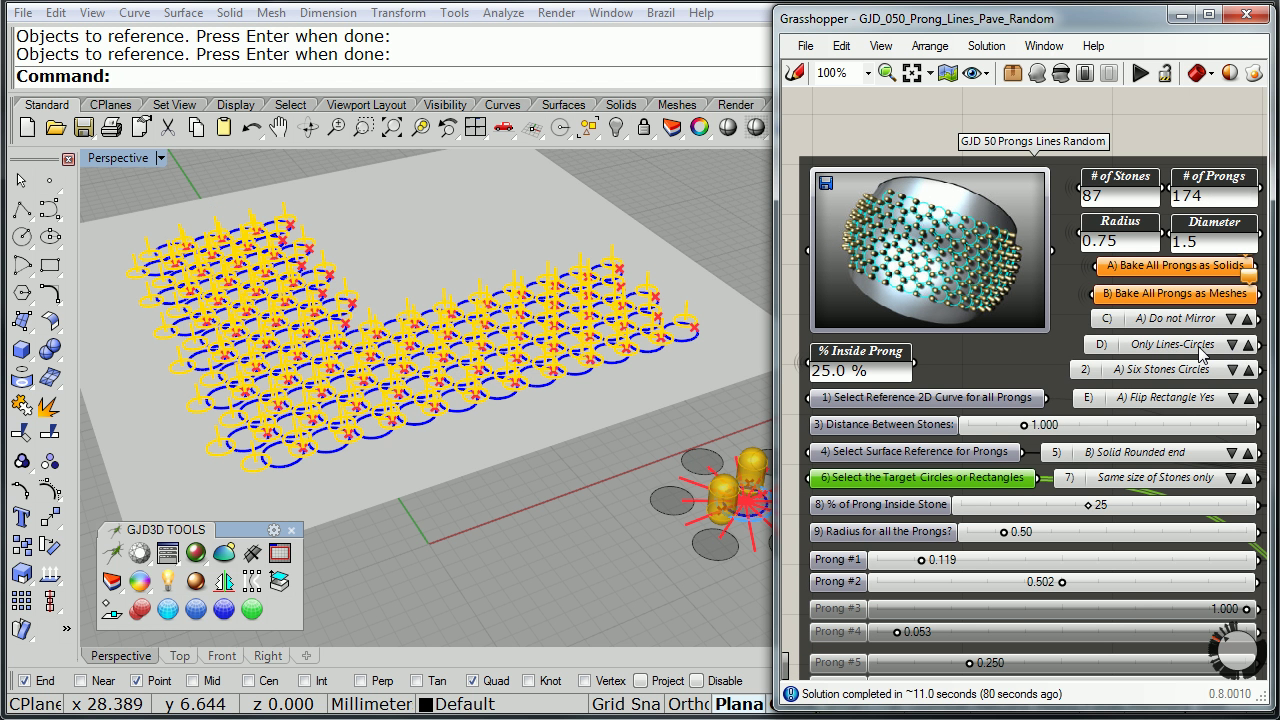
right_drag(574, 352, 597, 375)
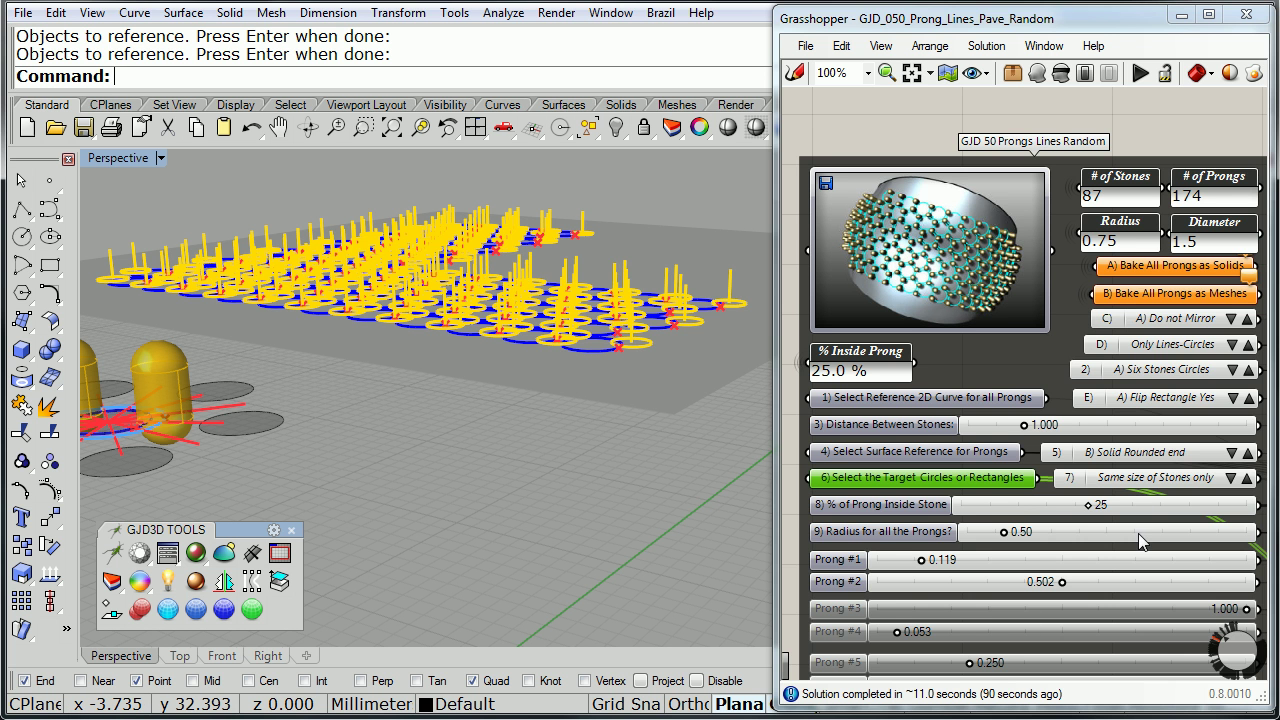
scroll(1140, 540, down, 3)
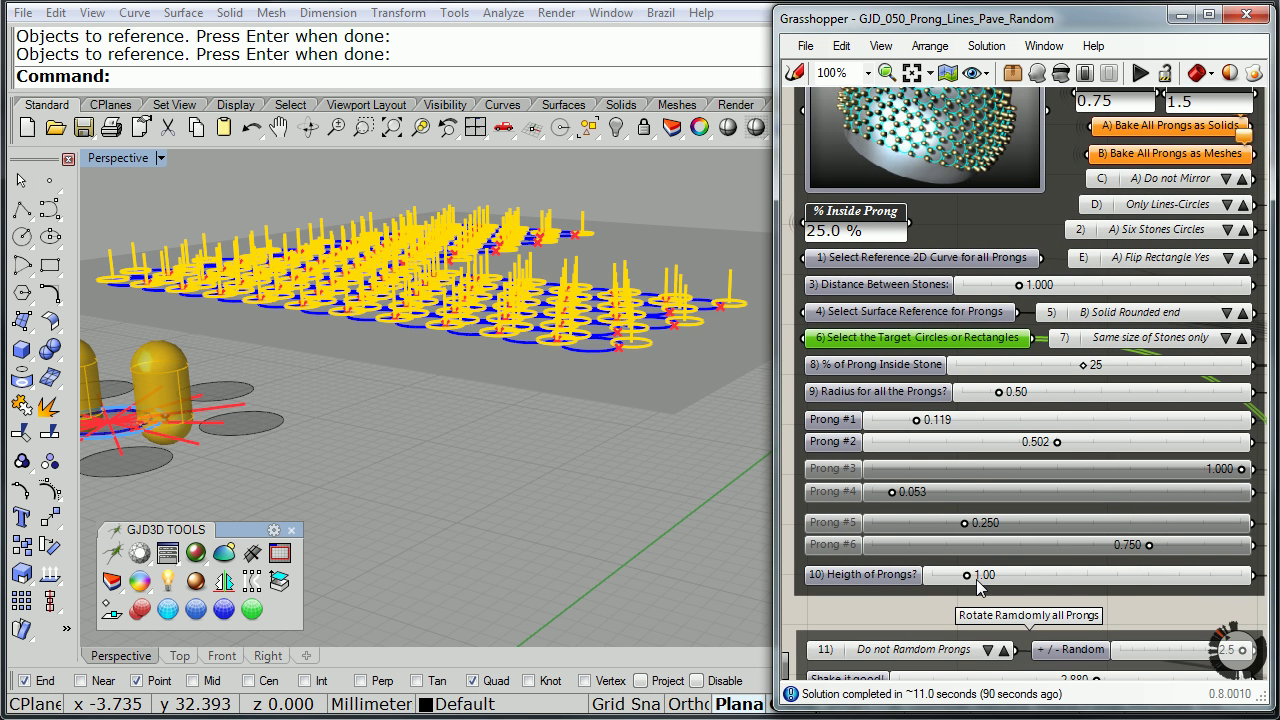
Step: Lower the 'Heigth of Prongs' slider from 1.00 to 0.50 and check the shorter prongs
drag(969, 576, 934, 577)
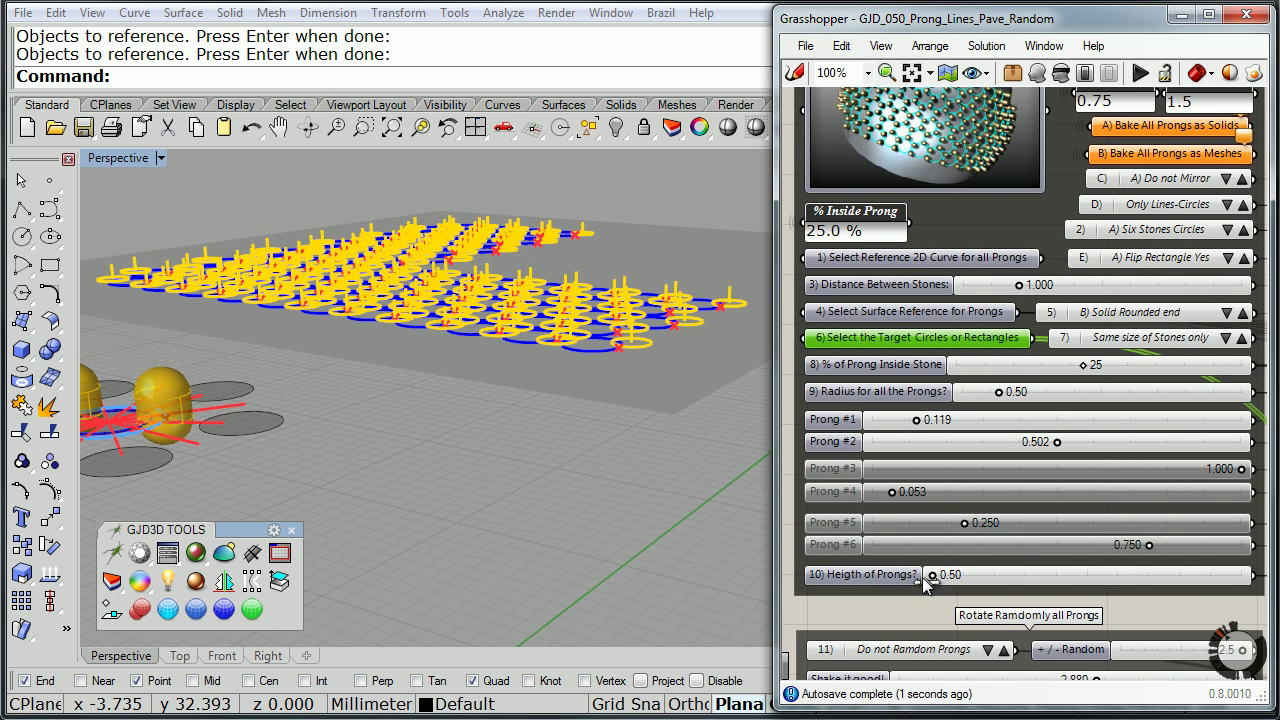
scroll(466, 318, up, 5)
right_drag(466, 318, 632, 312)
scroll(506, 290, up, 3)
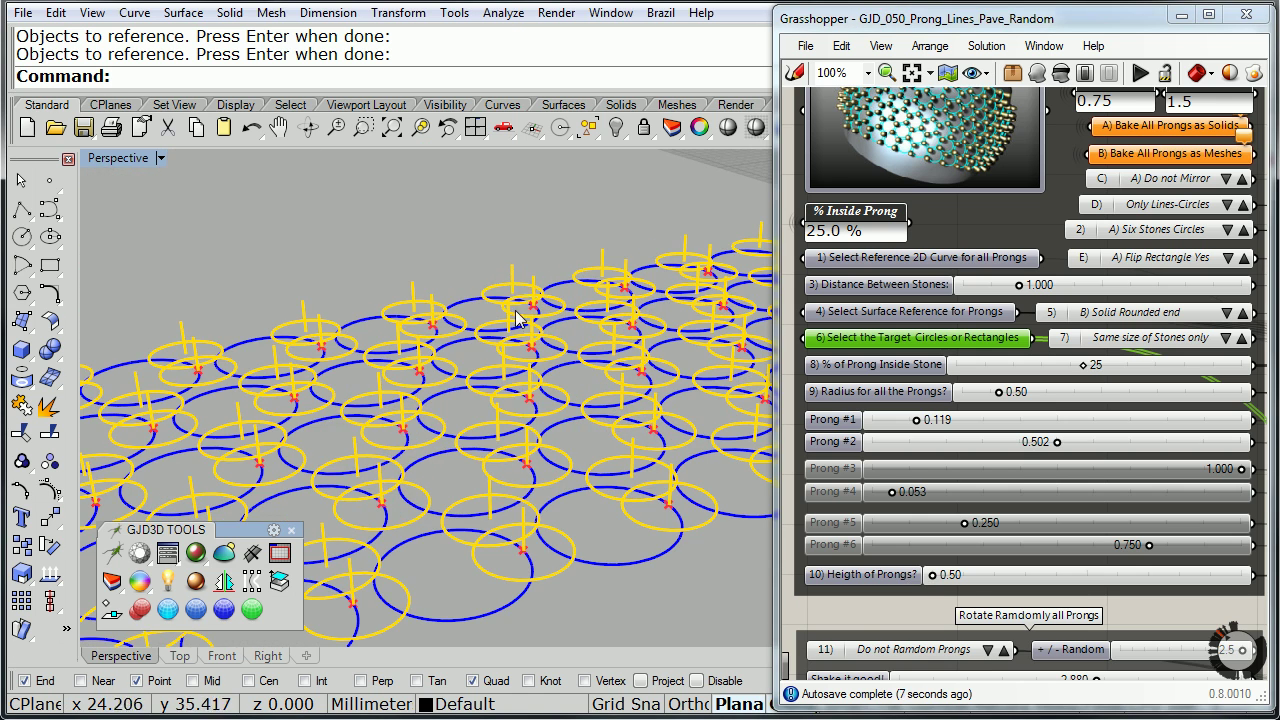
right_drag(522, 297, 540, 372)
scroll(540, 372, down, 6)
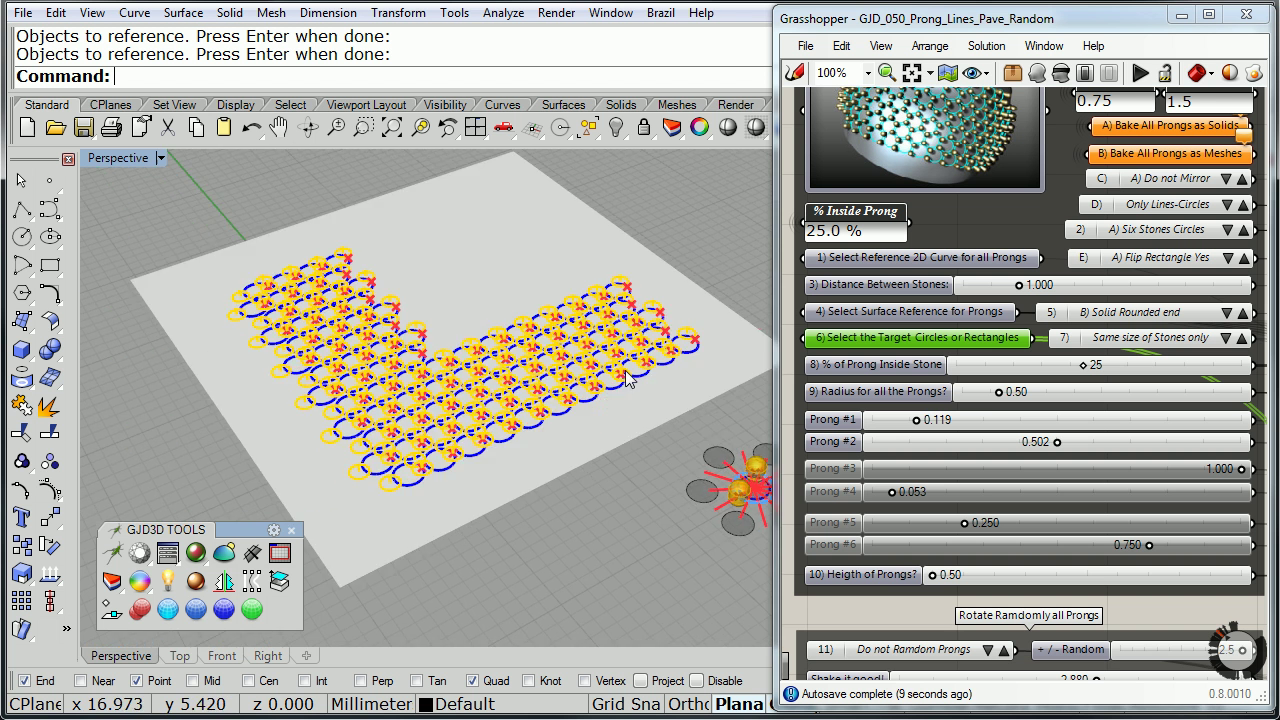
Step: Maximize the Top viewport and lock the white reference plane
scroll(139, 177, up, 2)
double_click(128, 158)
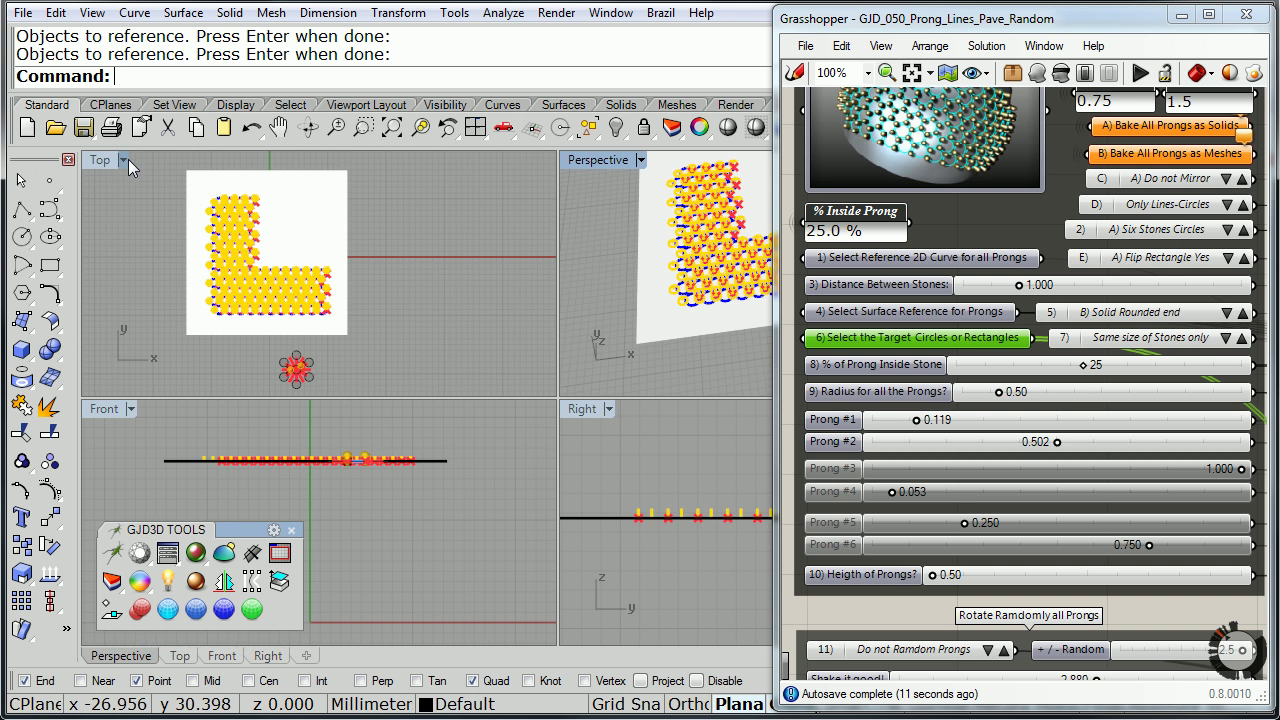
double_click(100, 161)
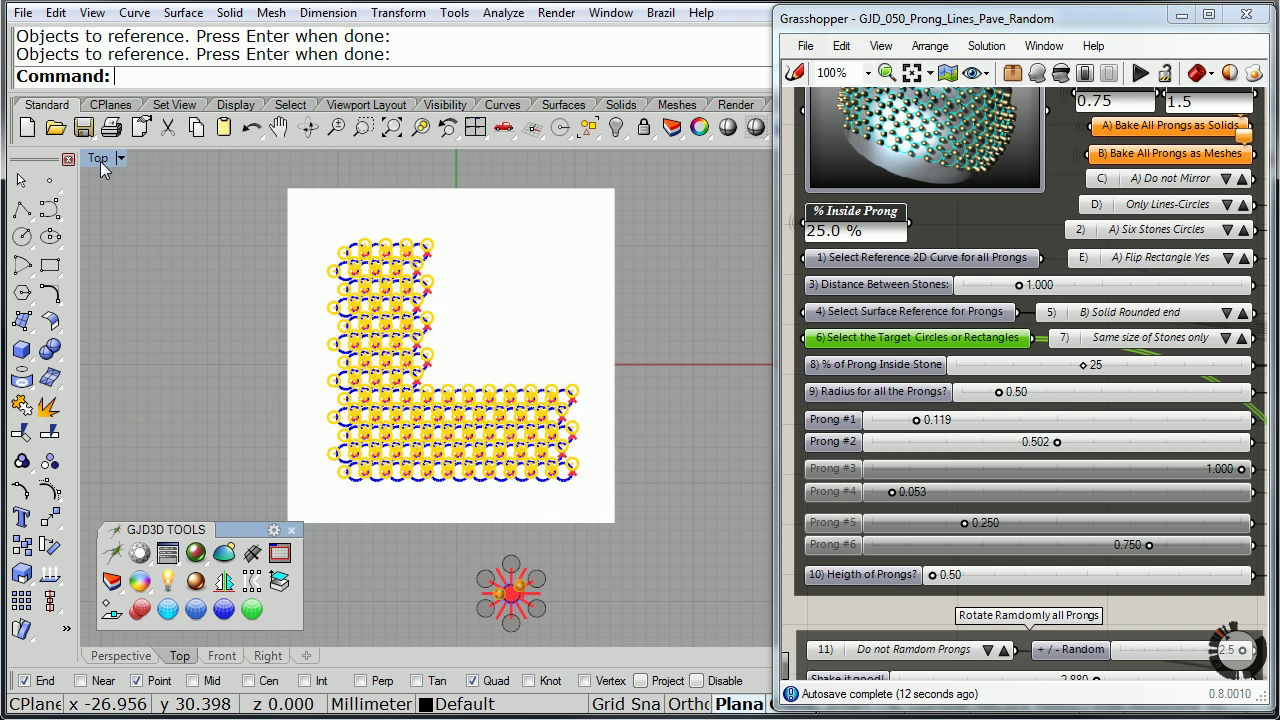
click(486, 240)
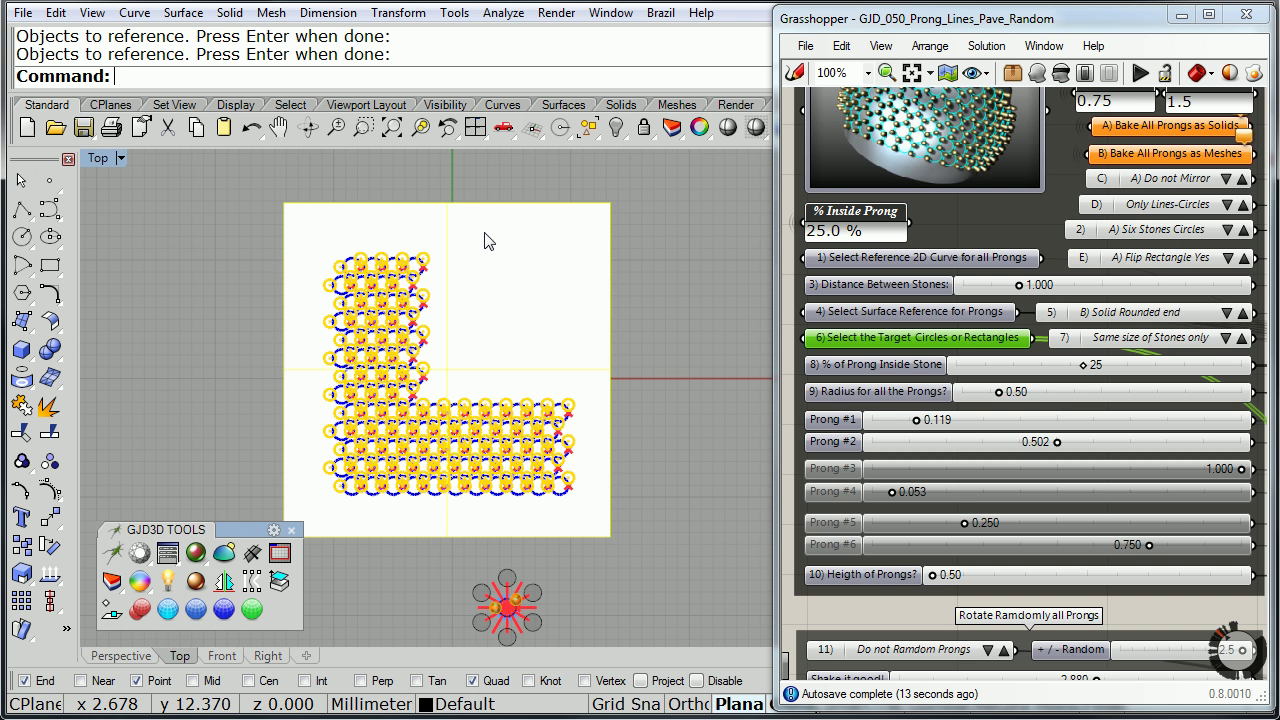
click(643, 127)
scroll(400, 325, up, 3)
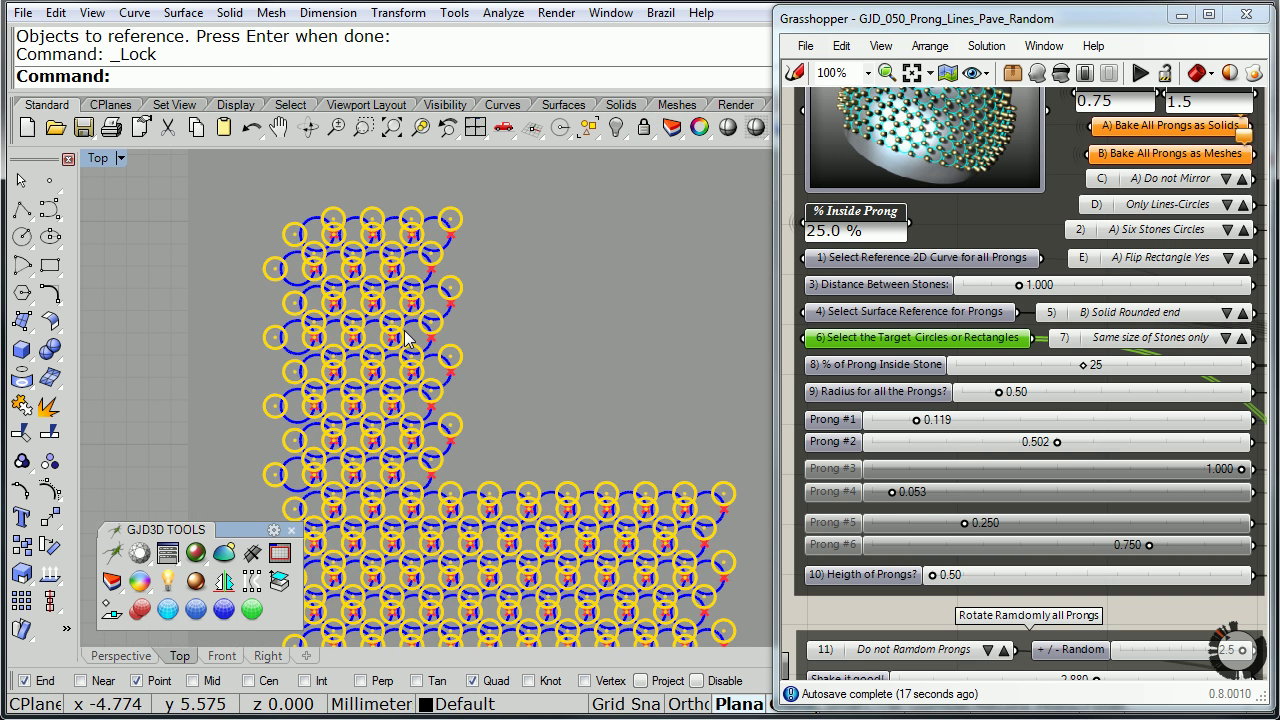
key(Down)
key(Down)
key(Down)
key(Down)
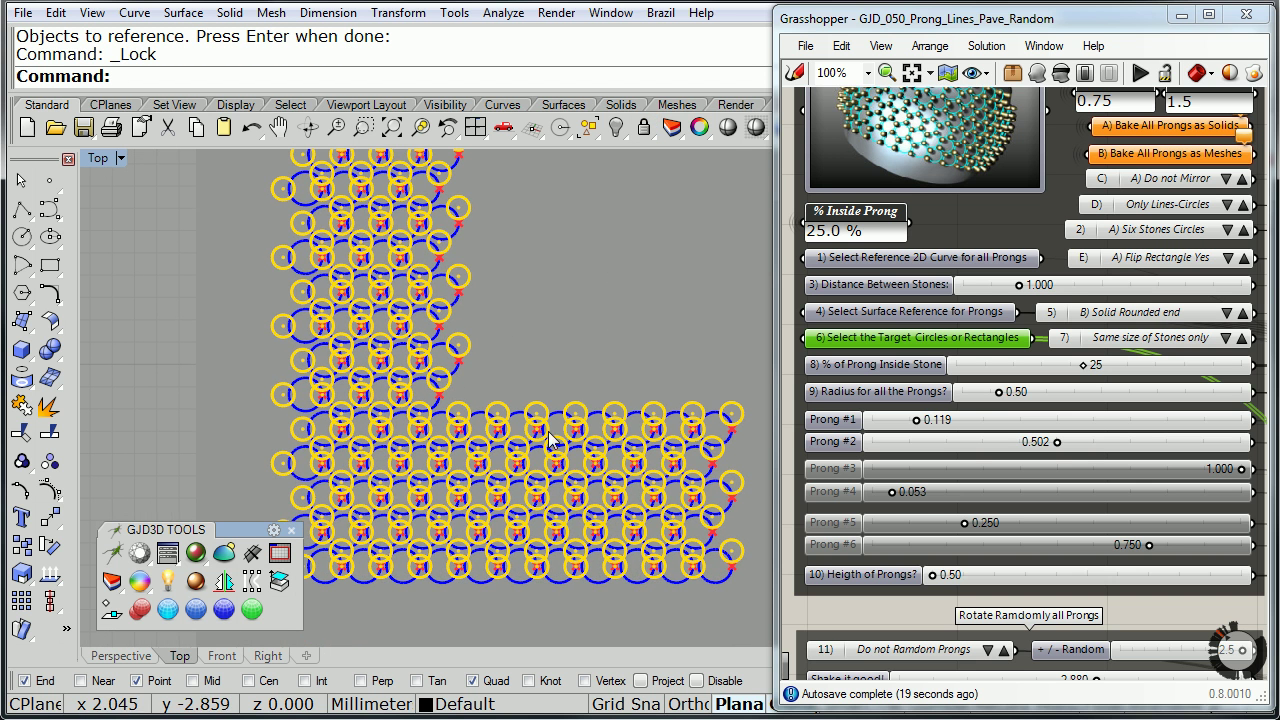
Step: Set the Prong #1 slider to 0.249 and the Prong #2 slider to 0.752
scroll(522, 562, up, 3)
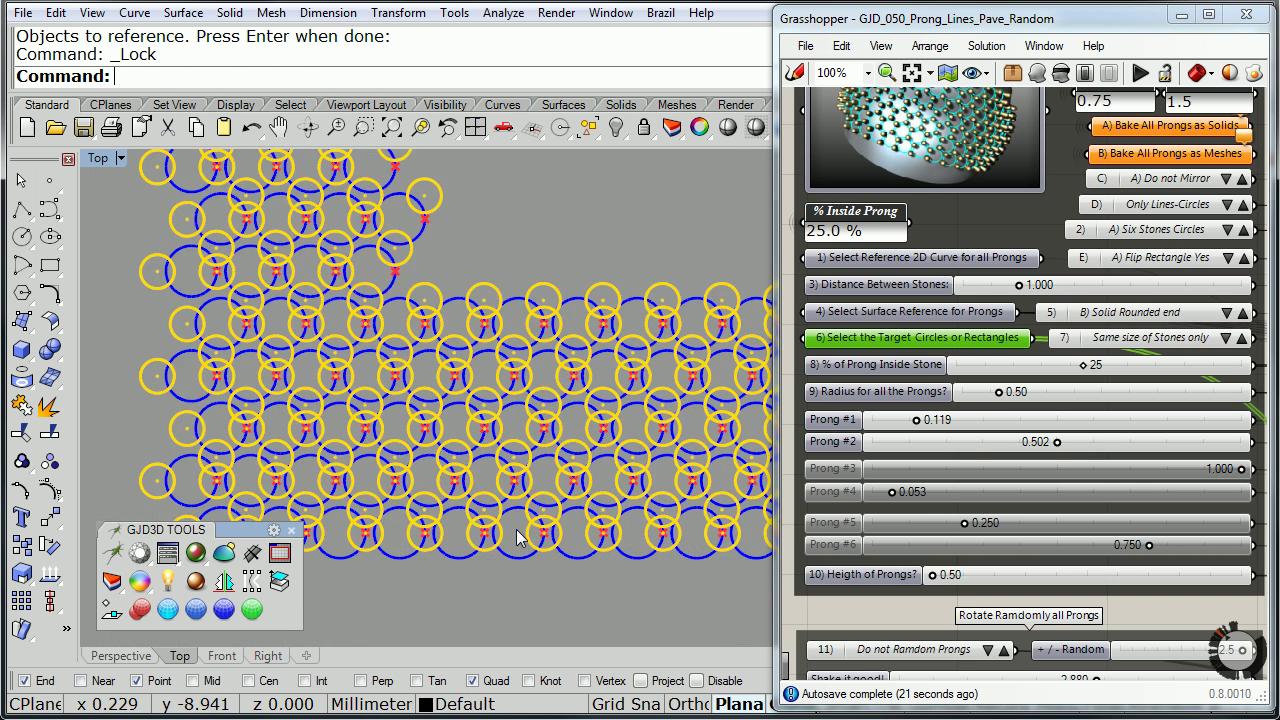
scroll(518, 538, up, 4)
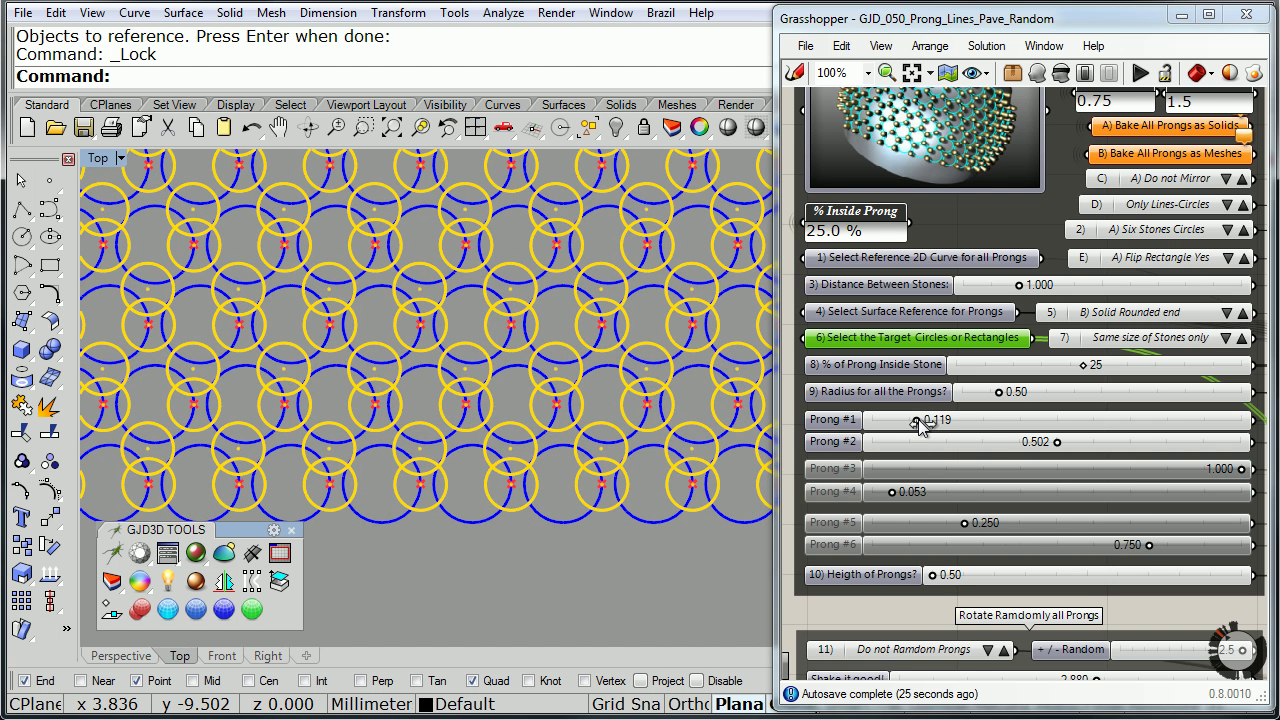
drag(919, 418, 968, 422)
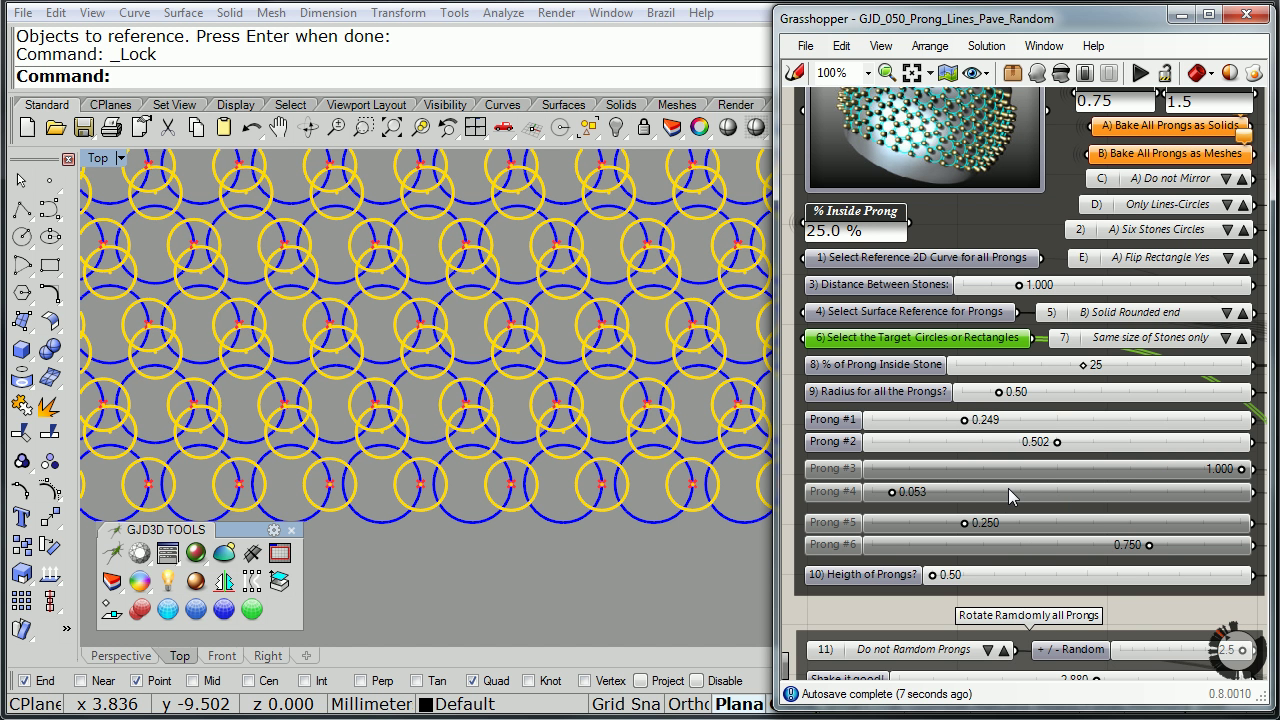
drag(1058, 443, 1151, 449)
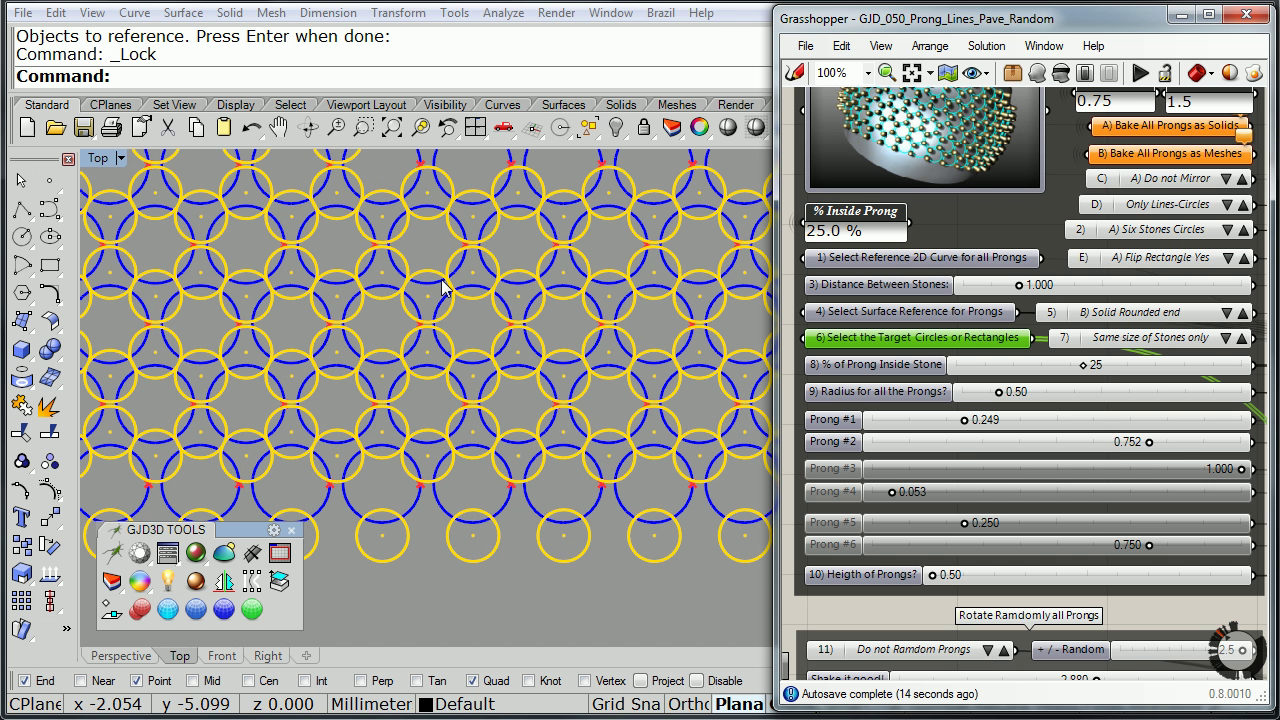
right_drag(448, 282, 513, 373)
scroll(513, 373, down, 4)
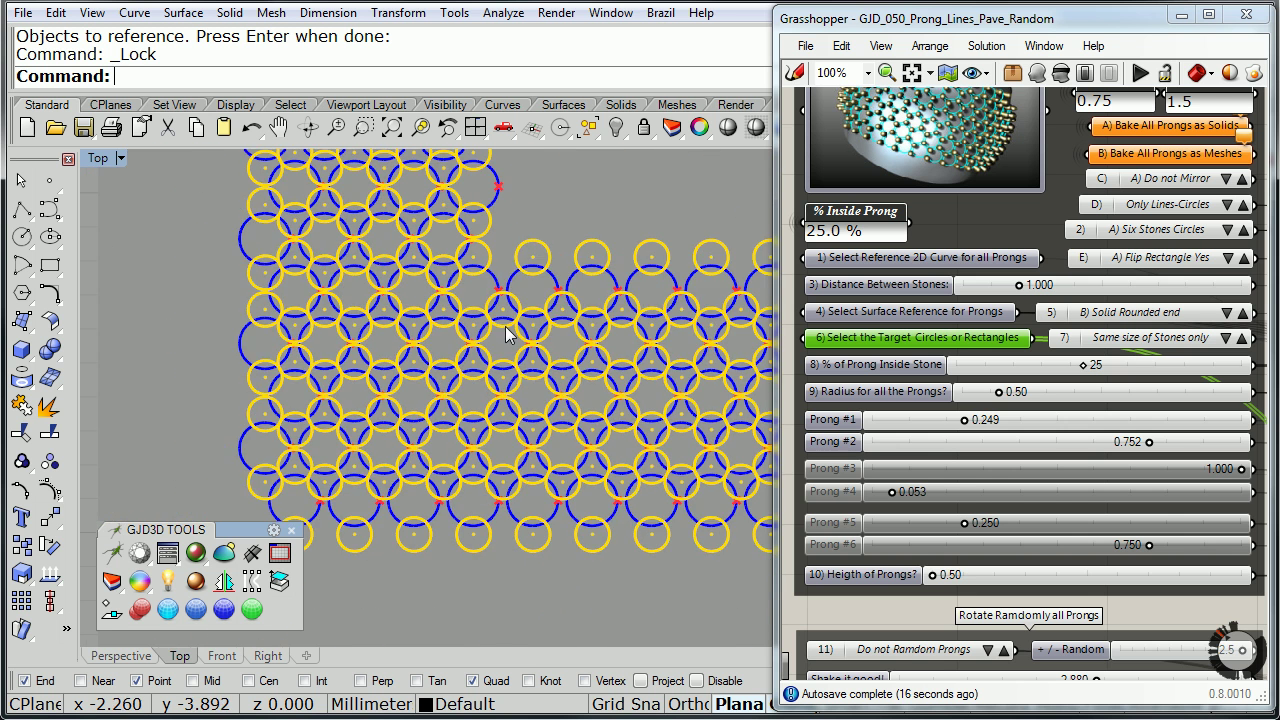
scroll(493, 316, down, 3)
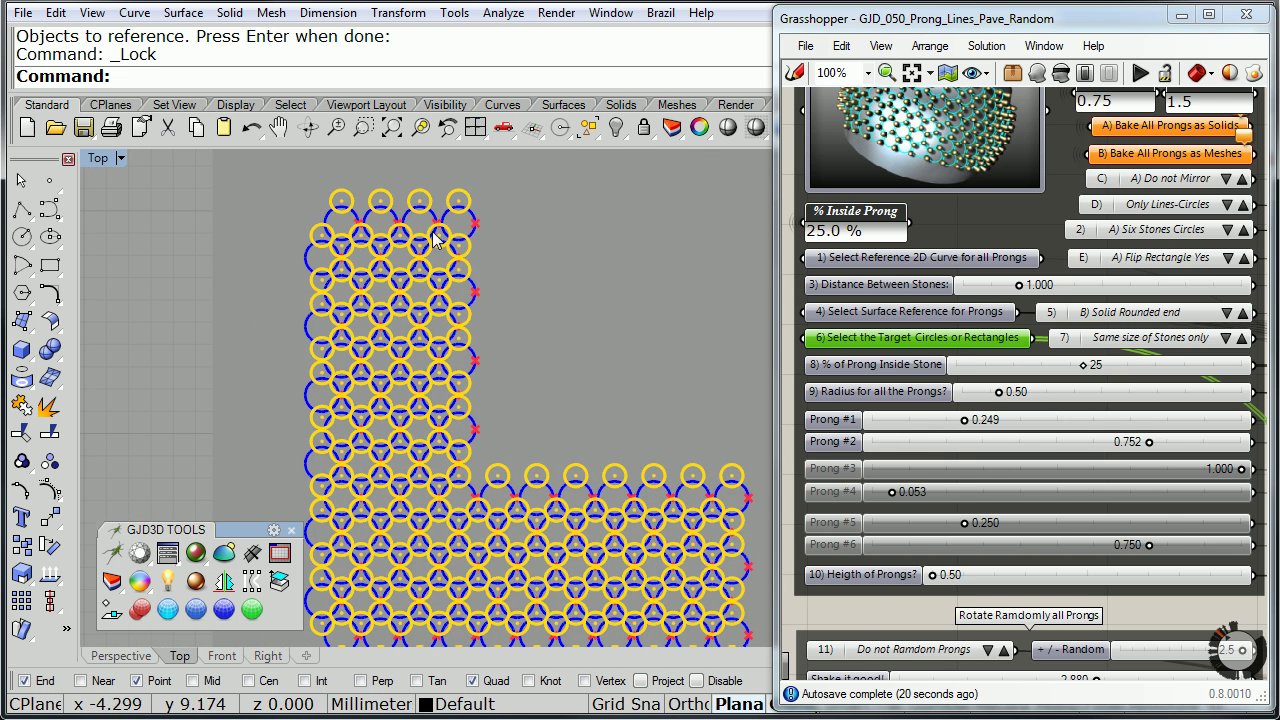
scroll(425, 450, up, 4)
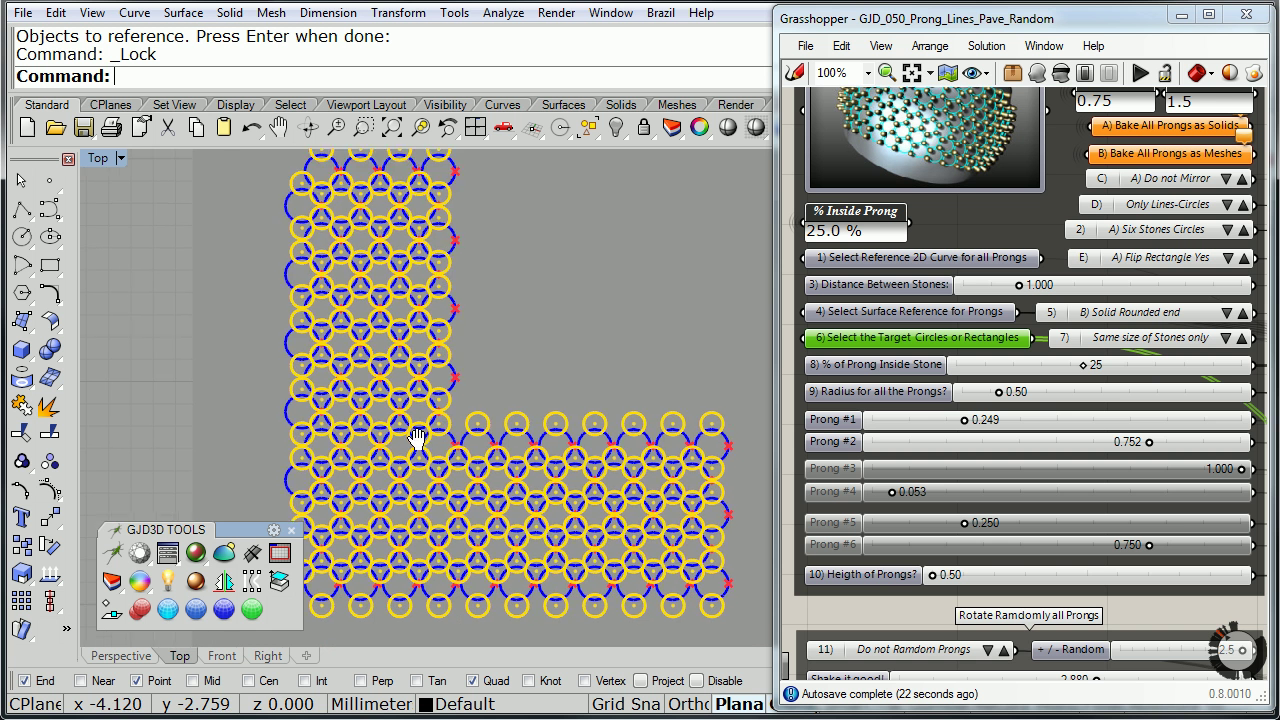
scroll(396, 430, up, 3)
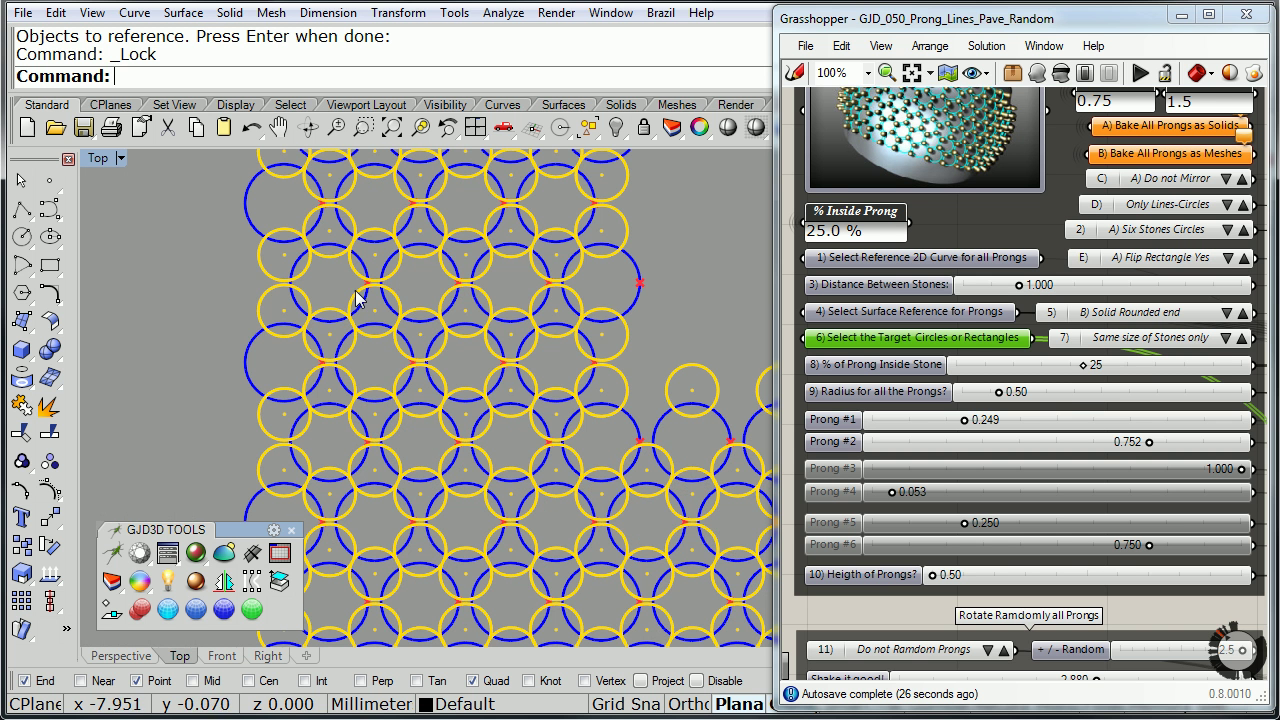
scroll(450, 312, down, 5)
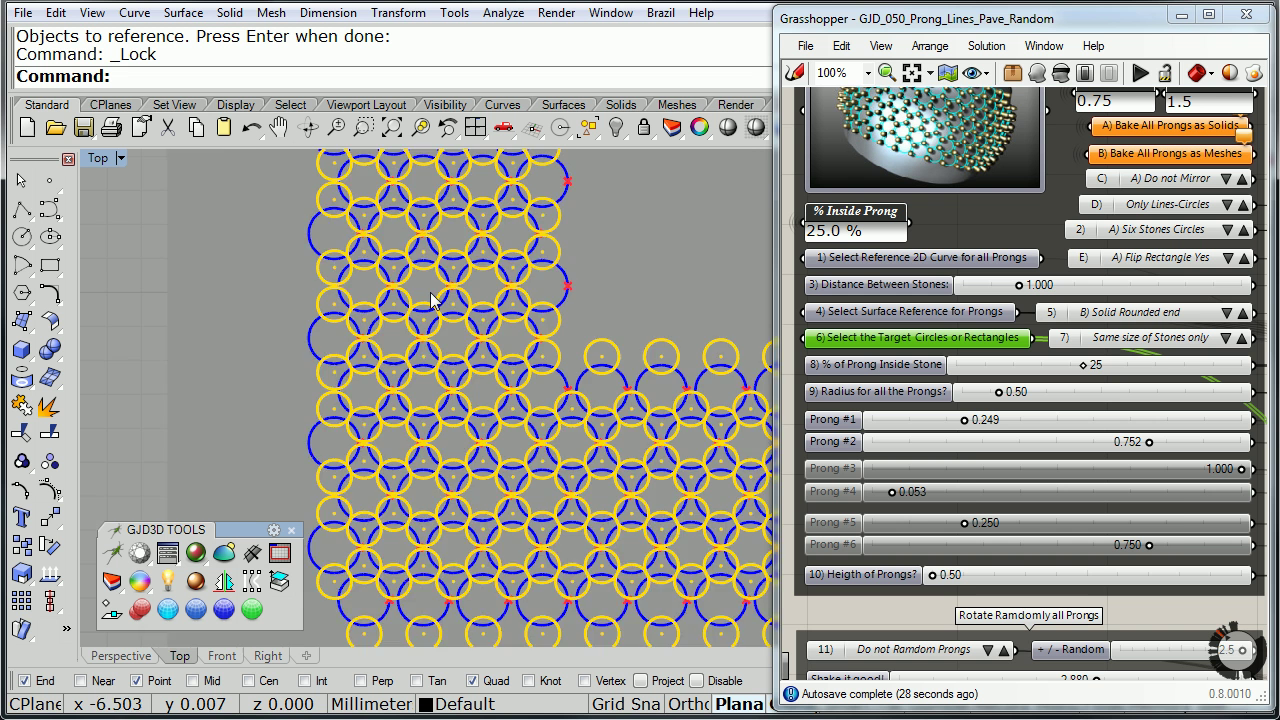
scroll(602, 432, up, 10)
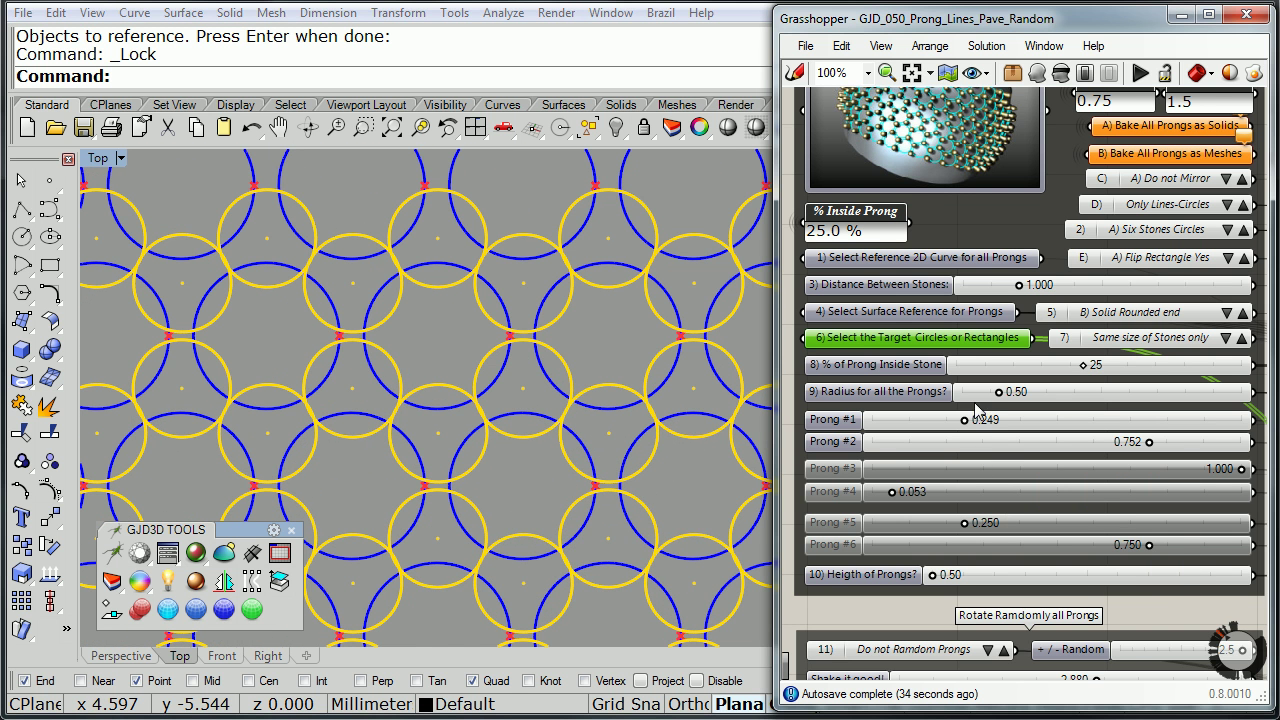
Step: Set 'Radius for all the Prongs' to 0.35 and '% of Prong Inside Stone' to 14
drag(1000, 394, 982, 398)
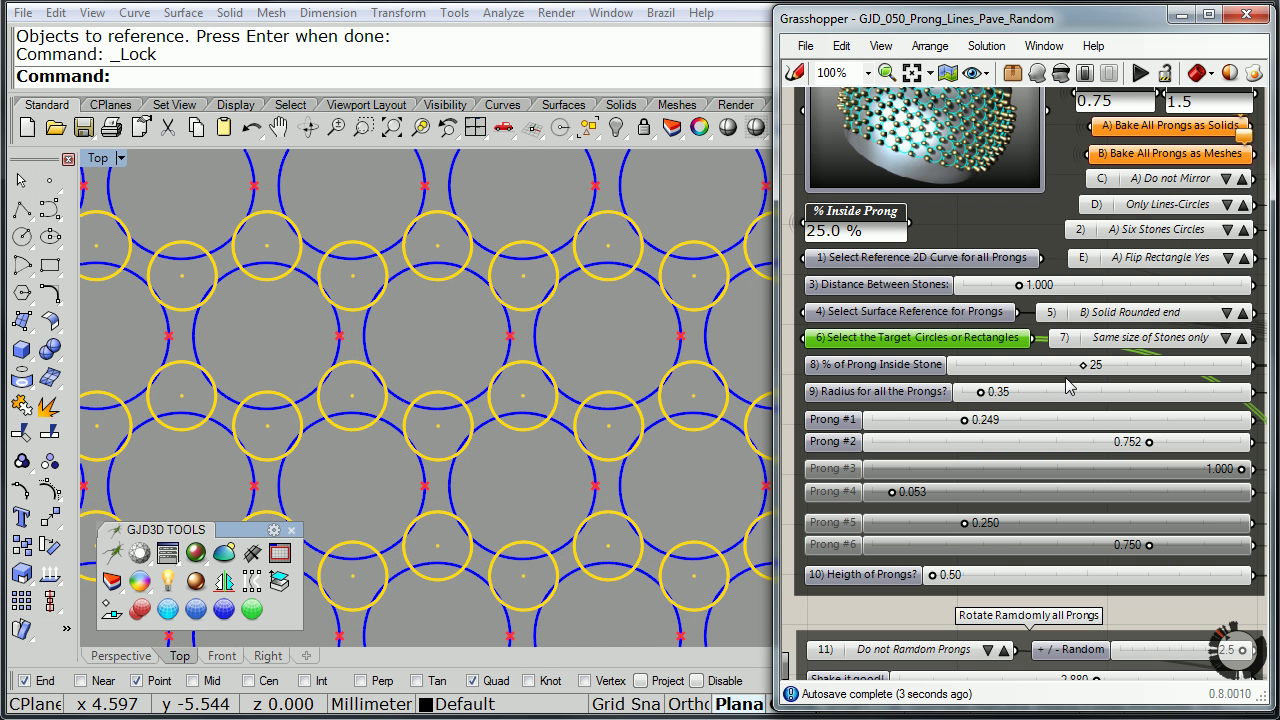
drag(1080, 372, 1019, 395)
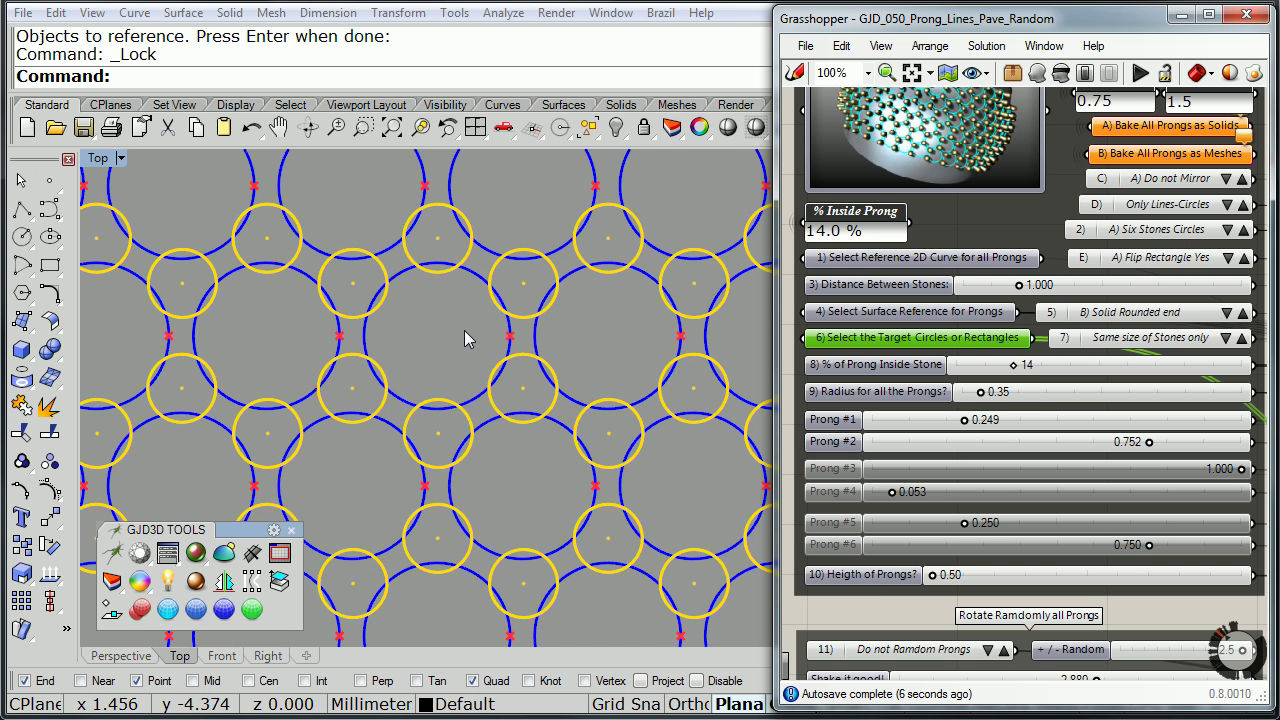
scroll(460, 350, down, 8)
scroll(457, 372, down, 4)
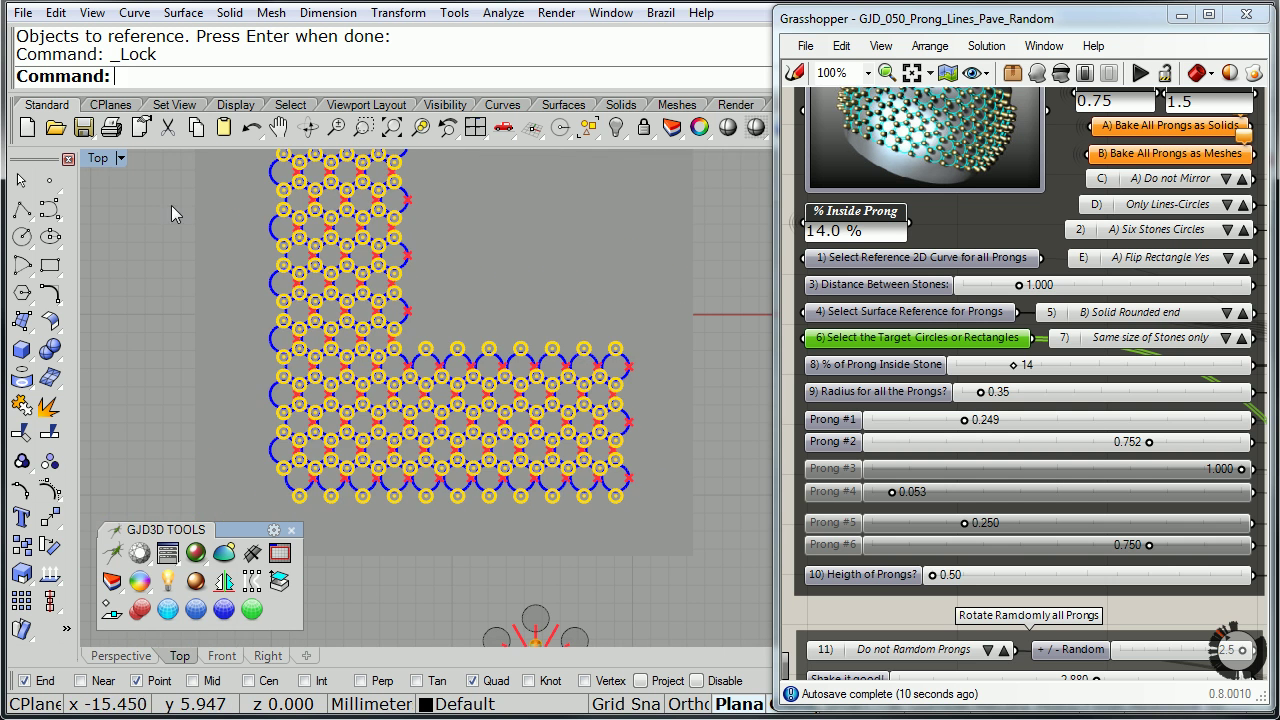
Step: Maximize the Perspective viewport and switch value list D to 'Preview Prongs' for solid posts
double_click(97, 158)
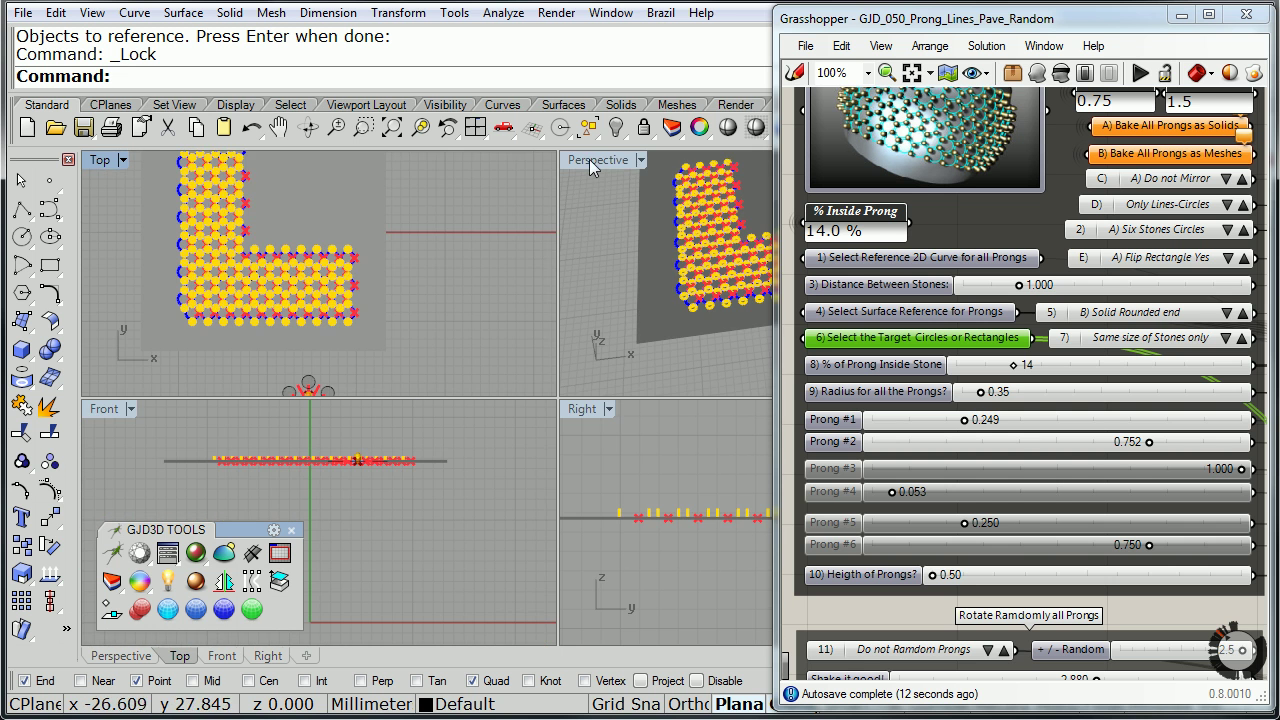
double_click(592, 162)
right_drag(480, 451, 492, 385)
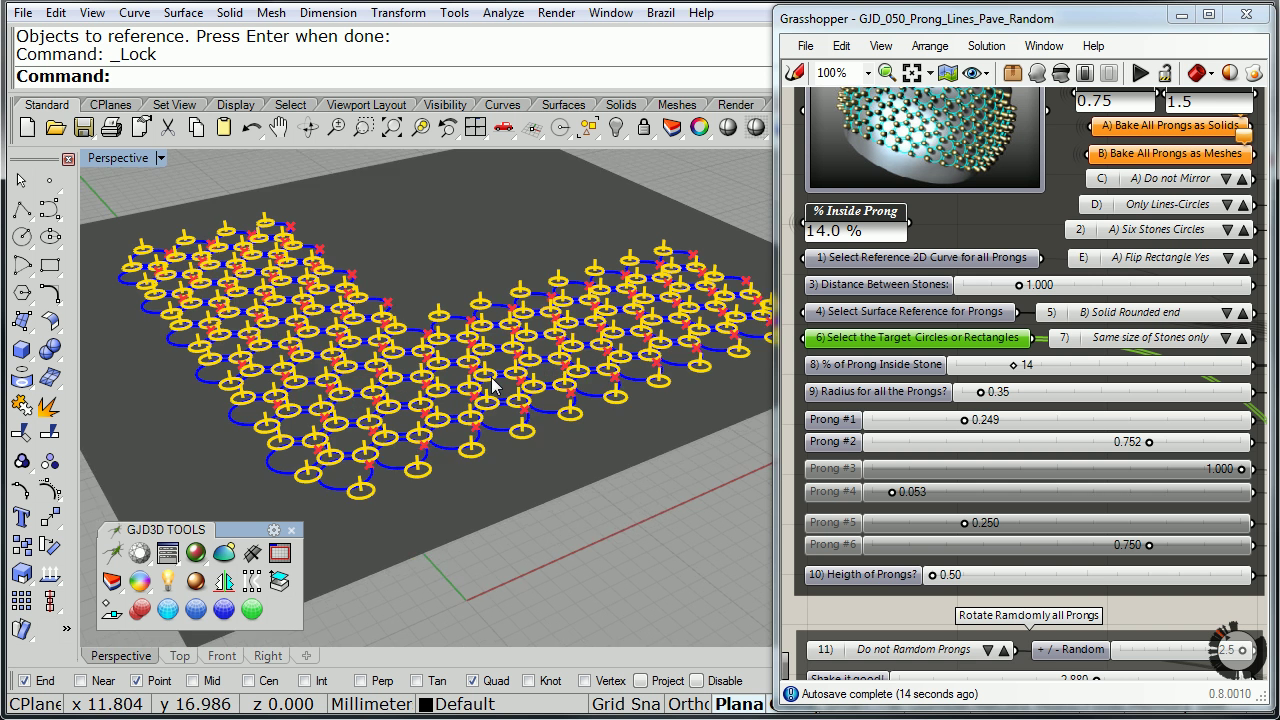
scroll(492, 385, up, 2)
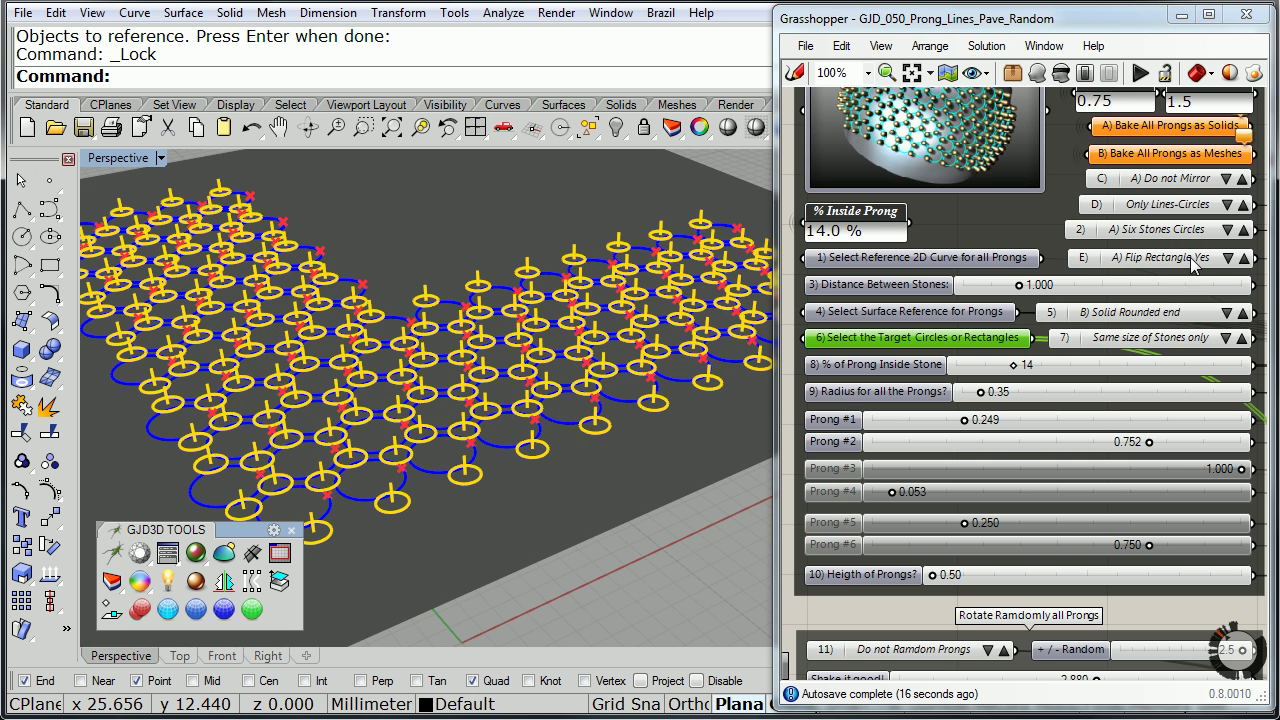
click(1228, 205)
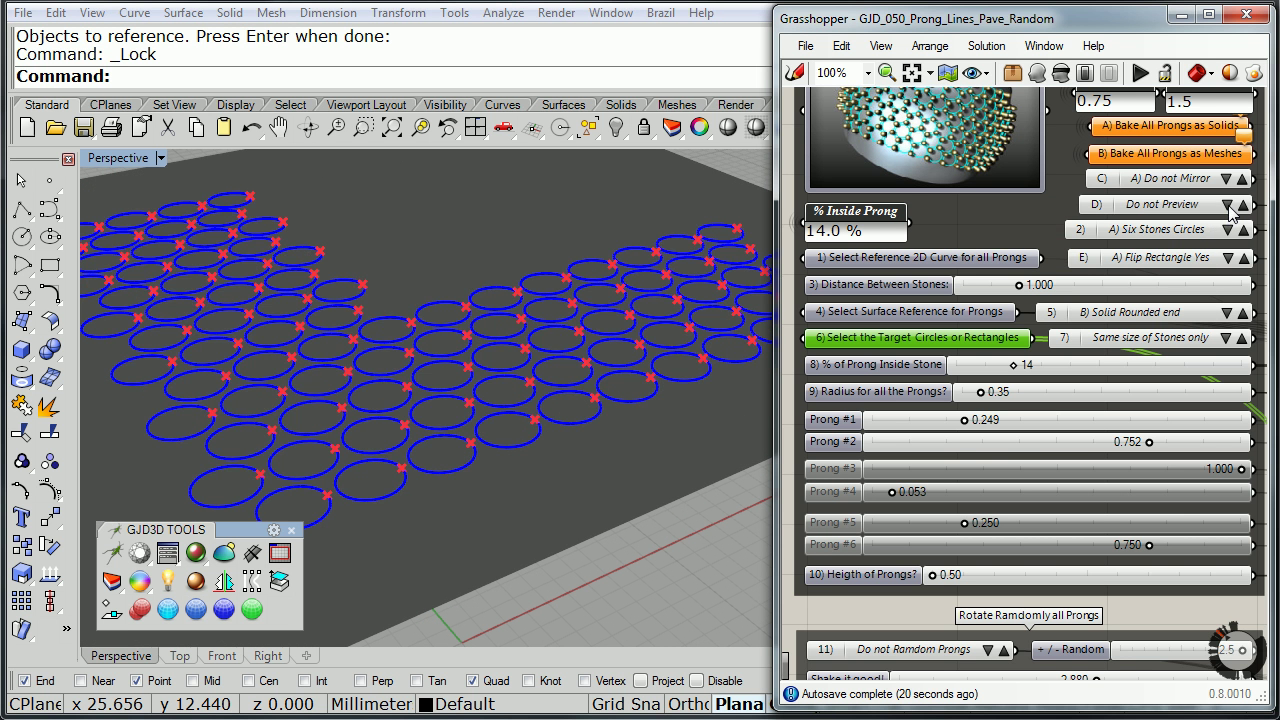
click(1228, 205)
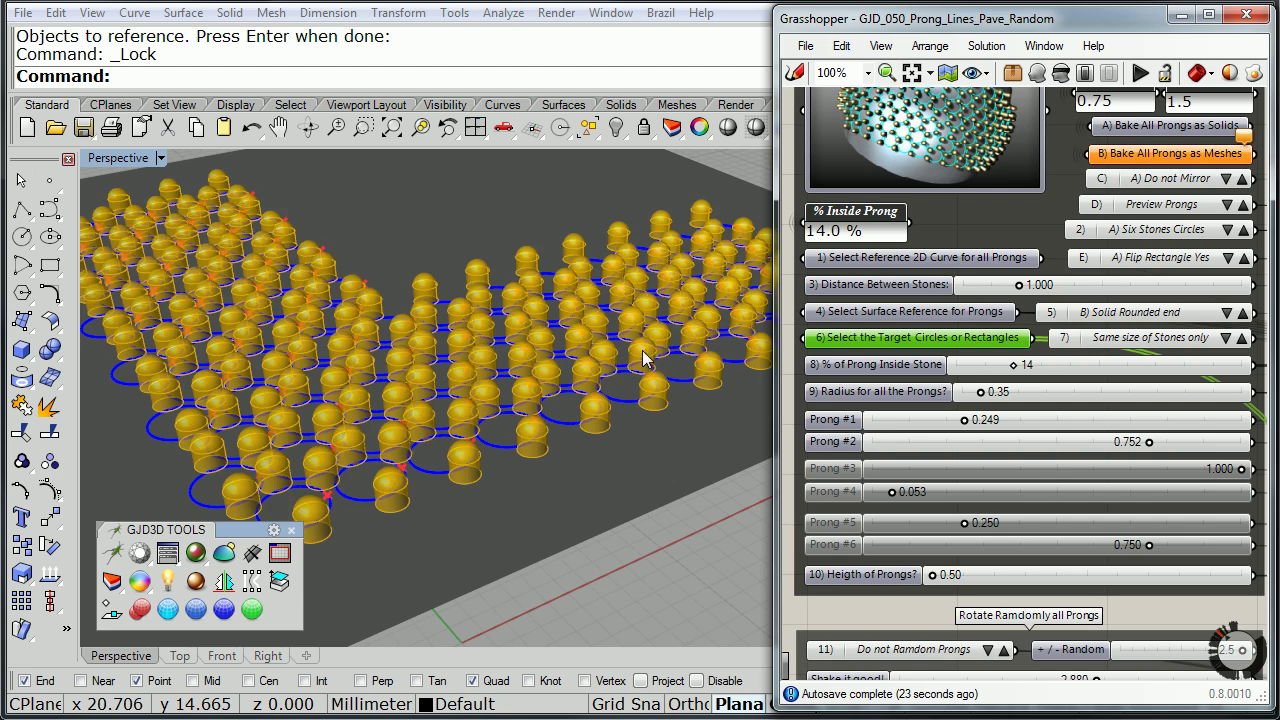
right_drag(640, 357, 569, 416)
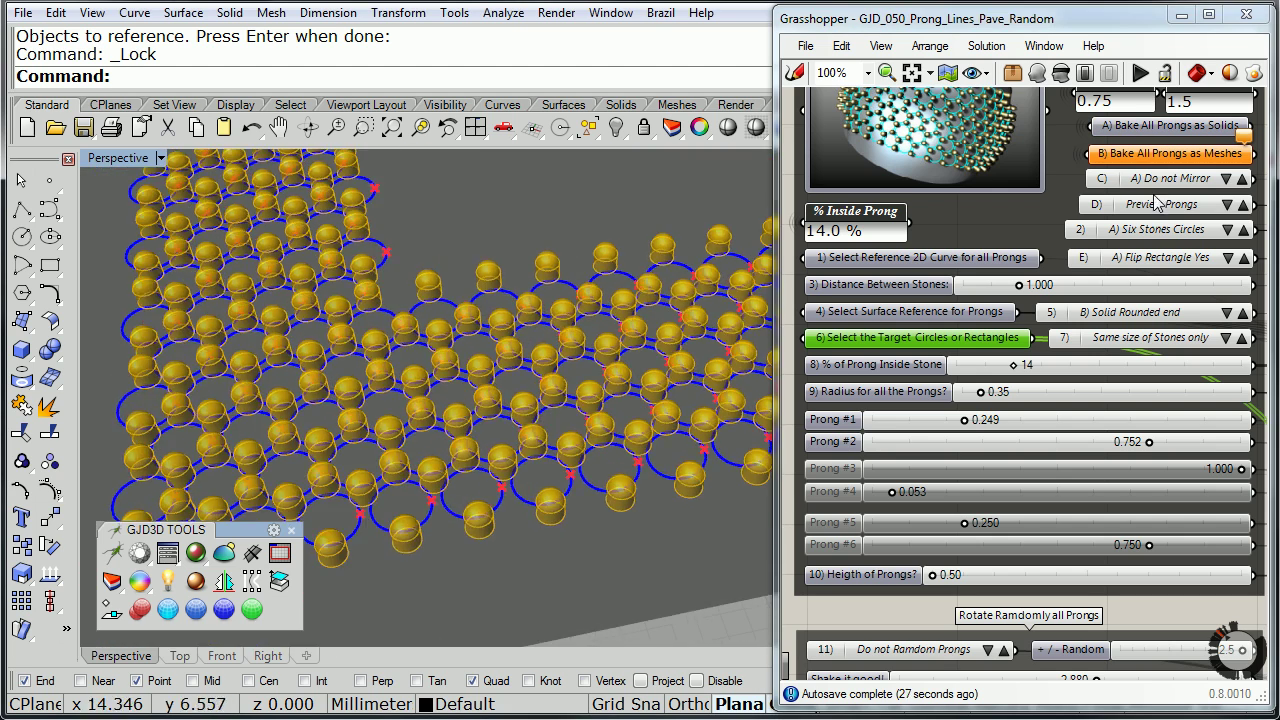
Step: Bake the solid prongs onto the Prongs layer
right_click(1172, 138)
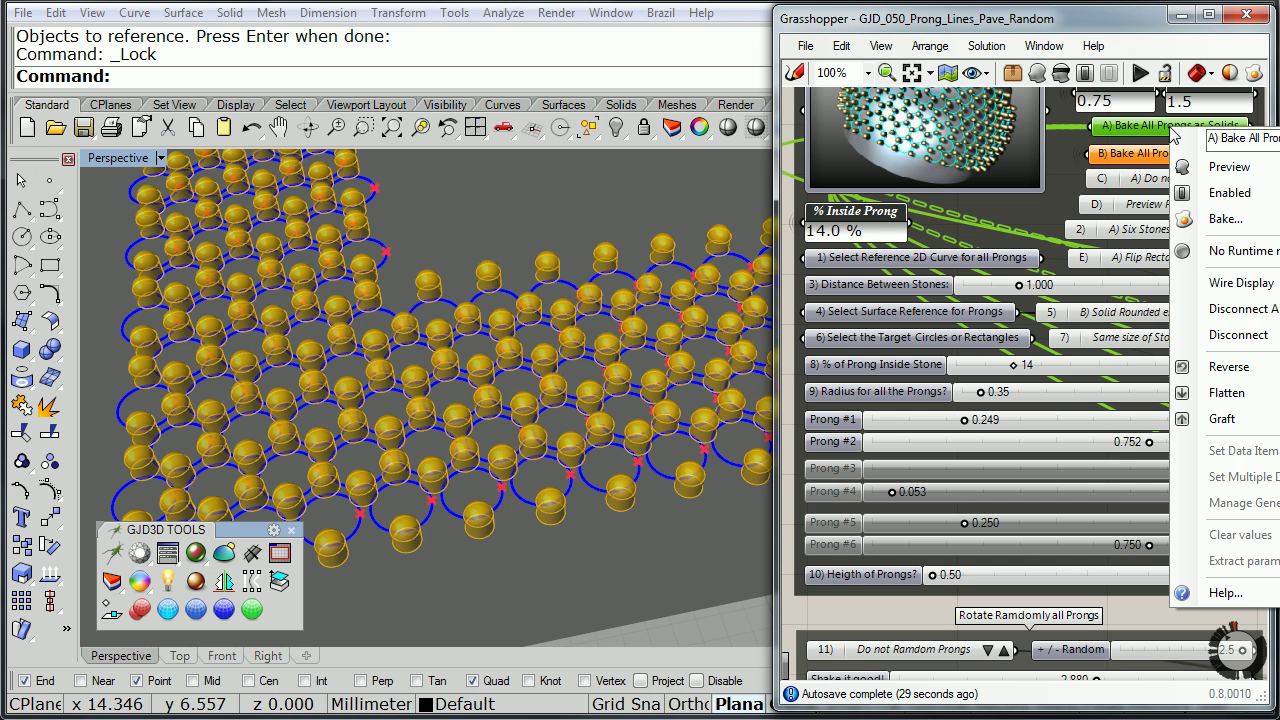
click(1226, 218)
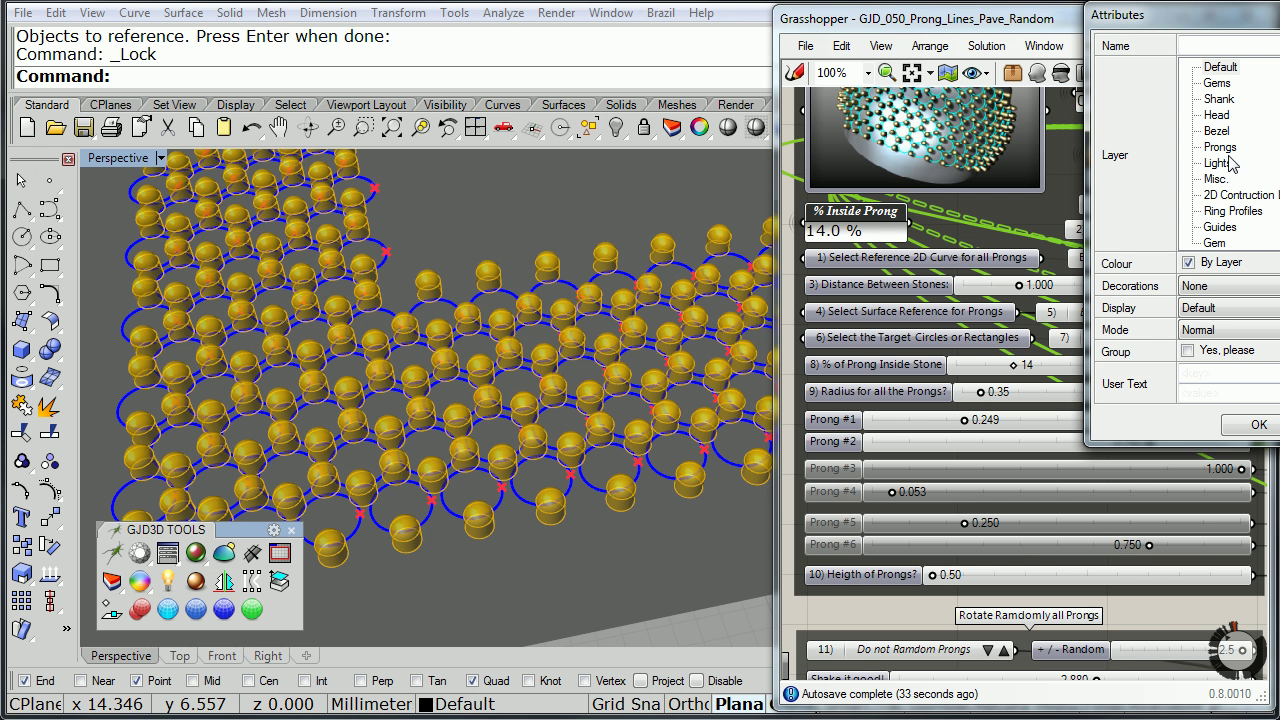
click(1222, 148)
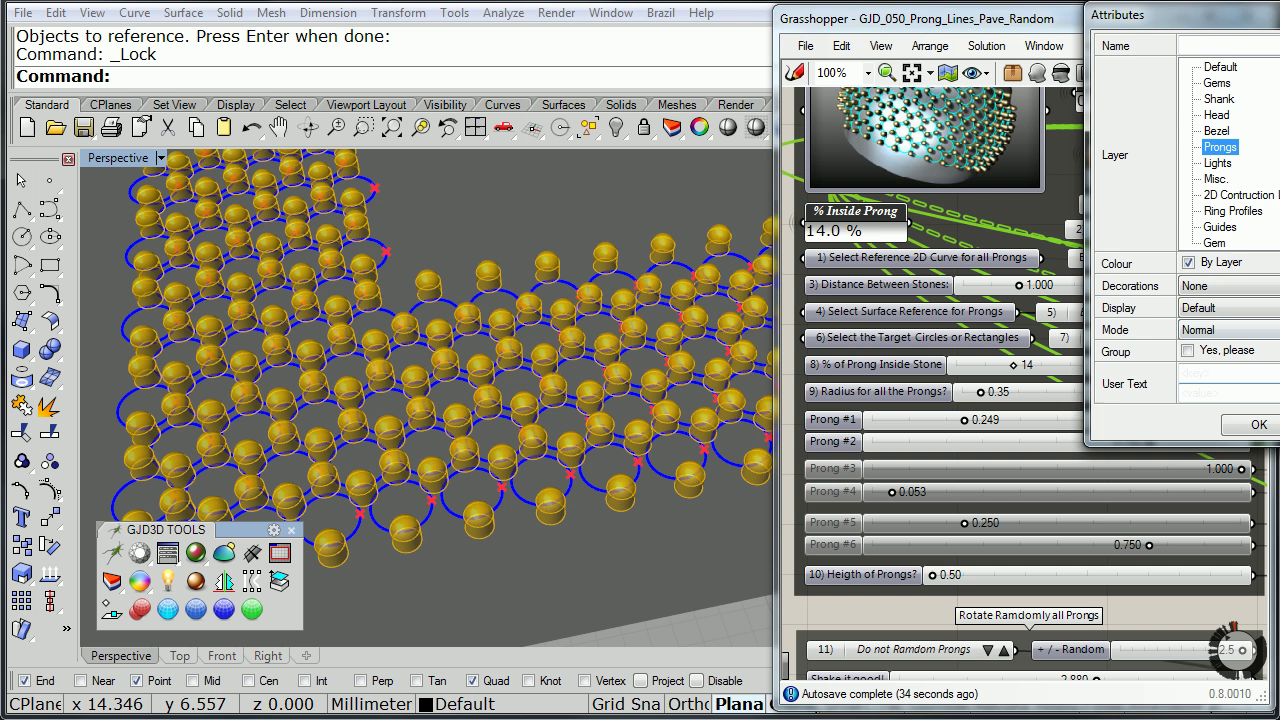
click(1268, 427)
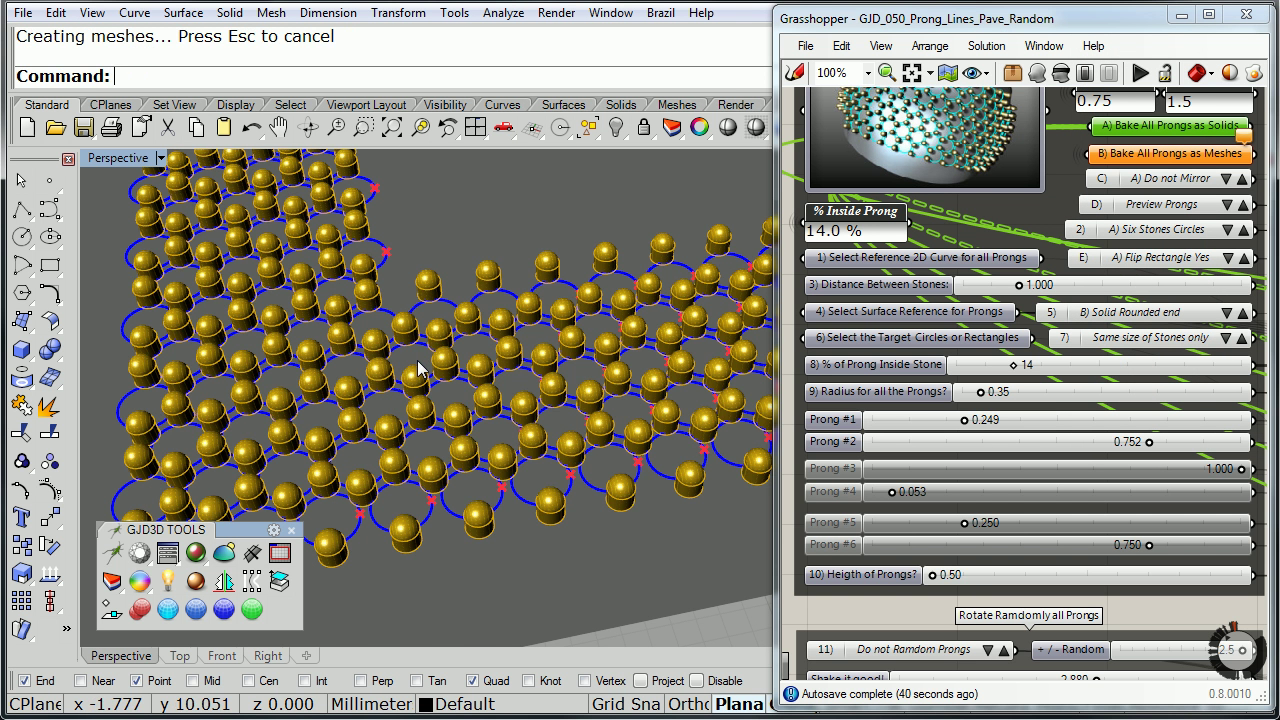
right_drag(489, 403, 565, 360)
Step: Close the GJD_050_Prong_Lines_Pave_Random definition without saving
click(805, 46)
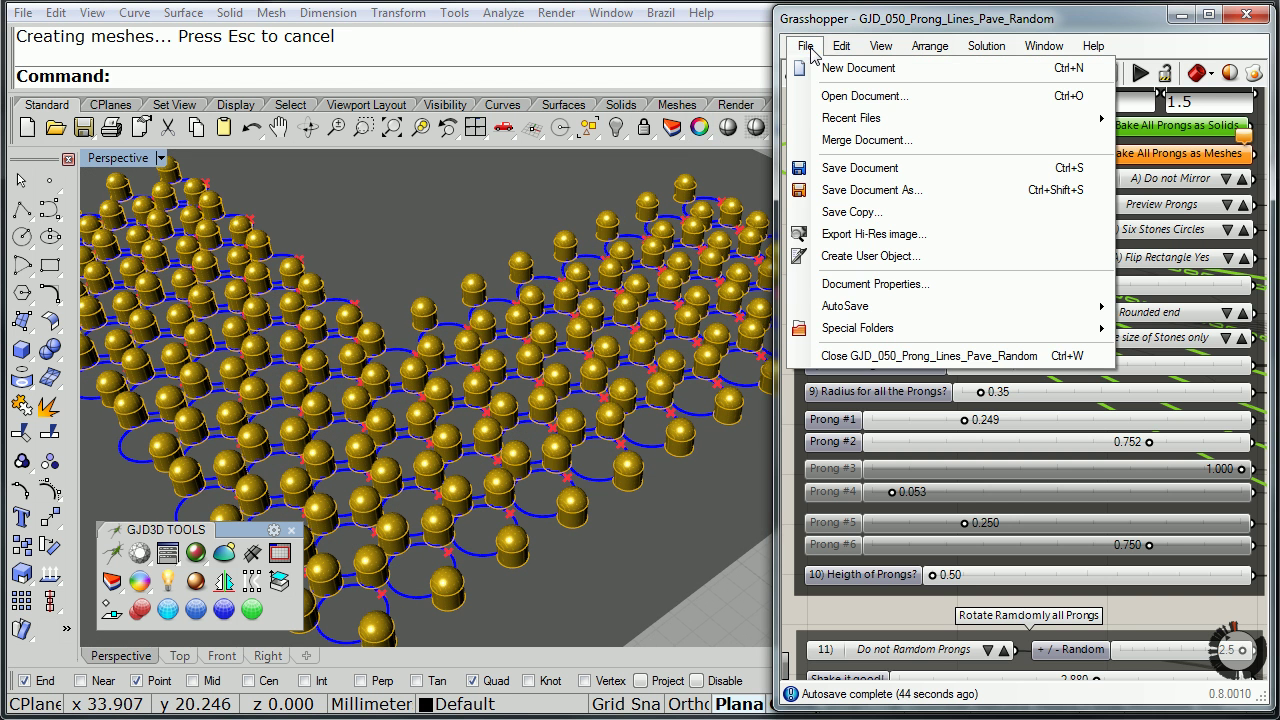
click(881, 361)
click(1112, 413)
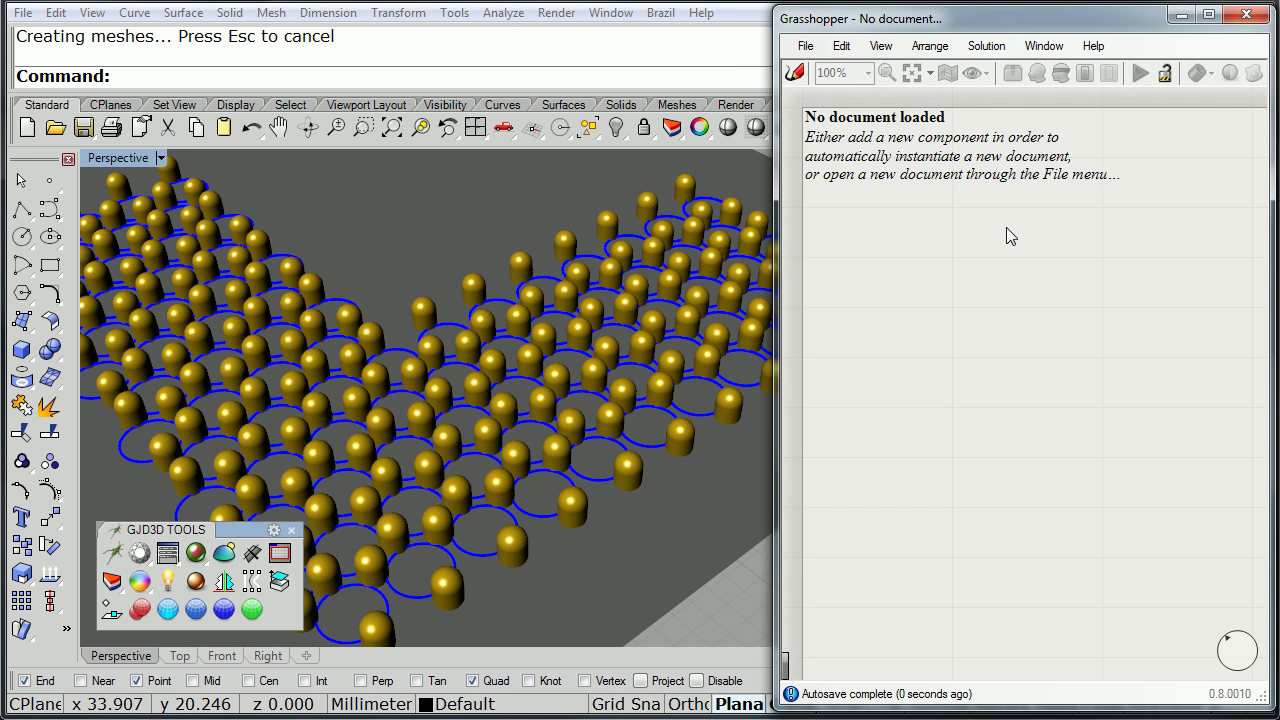
Step: Minimize Grasshopper, then unlock and delete the grey ground plane
double_click(1012, 20)
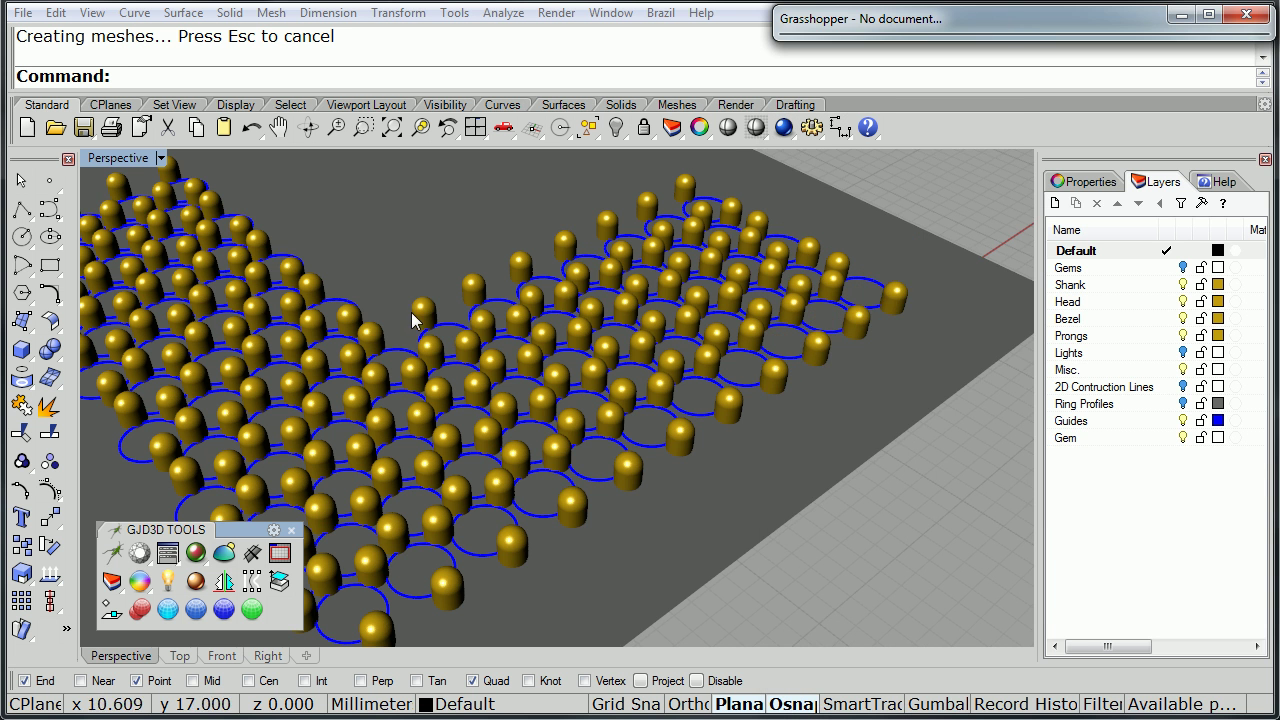
right_drag(417, 322, 470, 340)
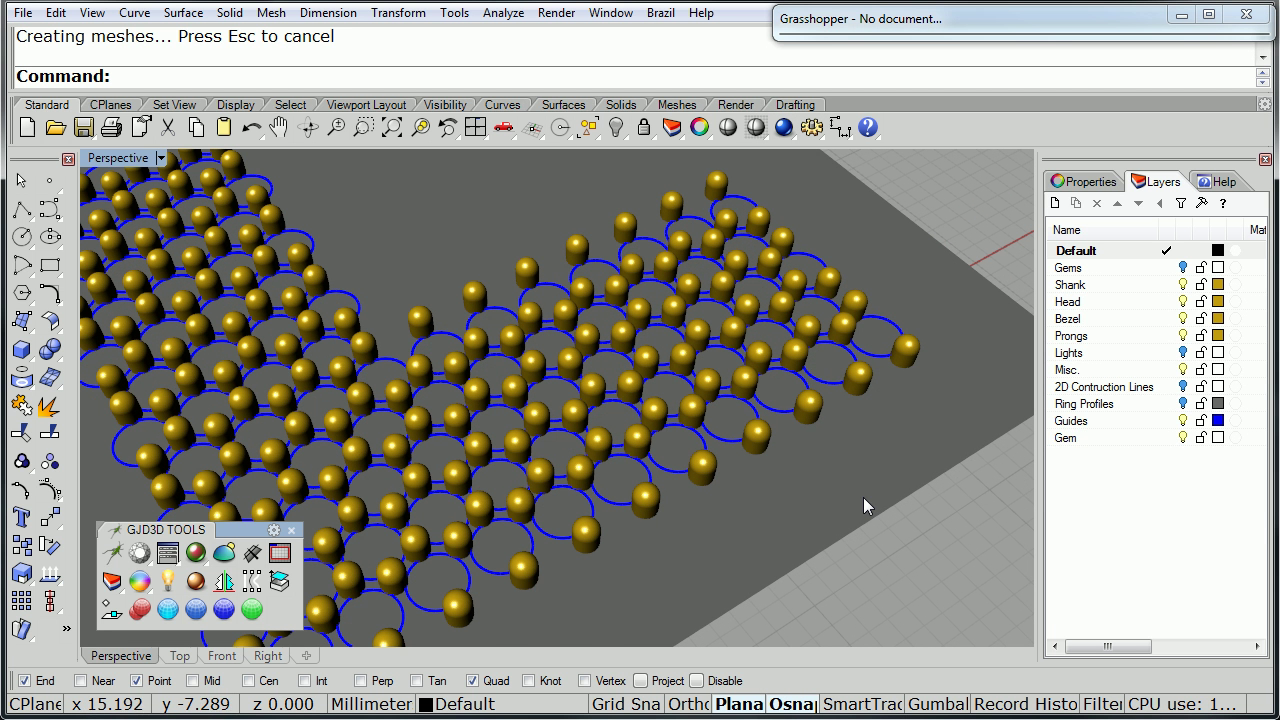
right_click(643, 127)
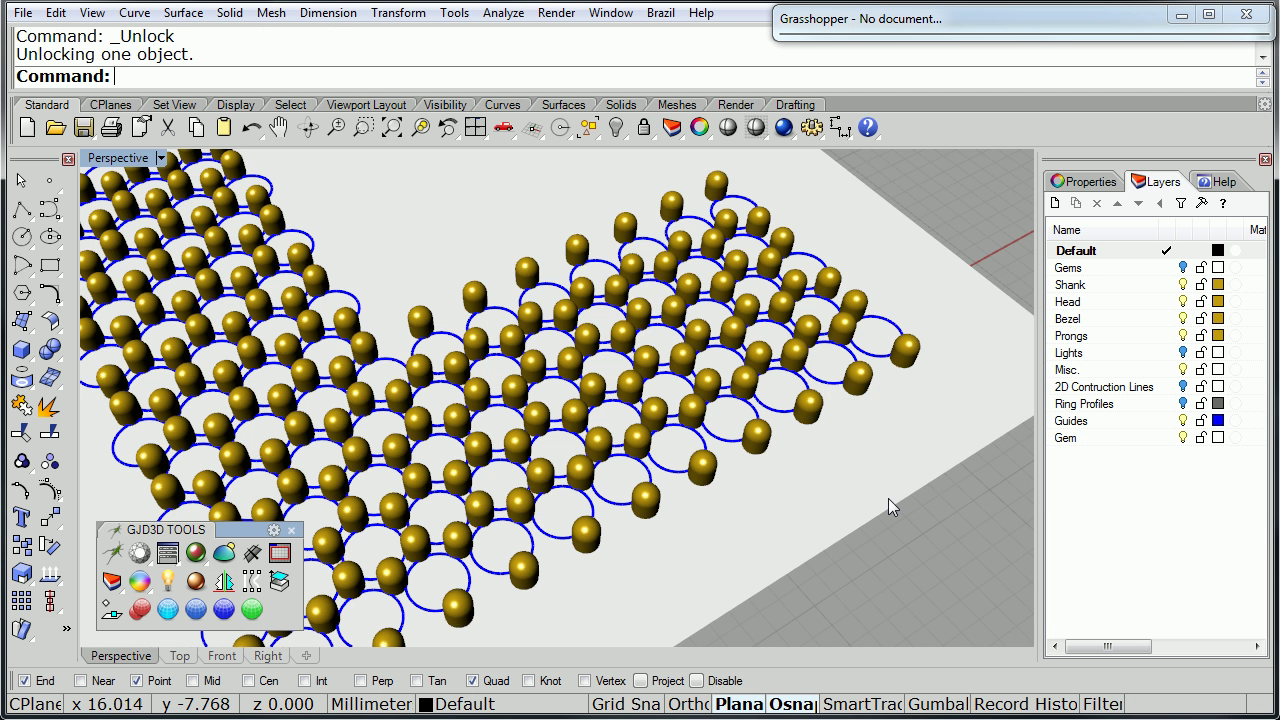
key(Delete)
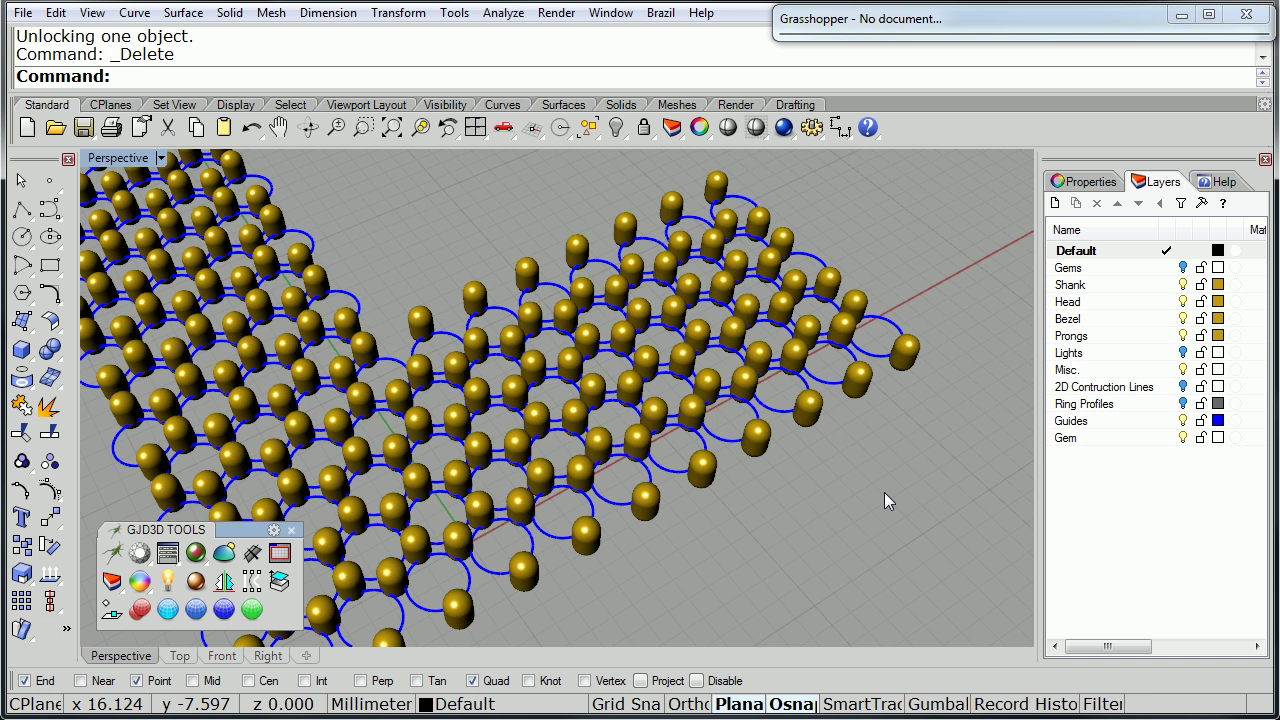
Step: In a maximized Top view, select four second-row prongs and start a Copy from a base point
double_click(117, 158)
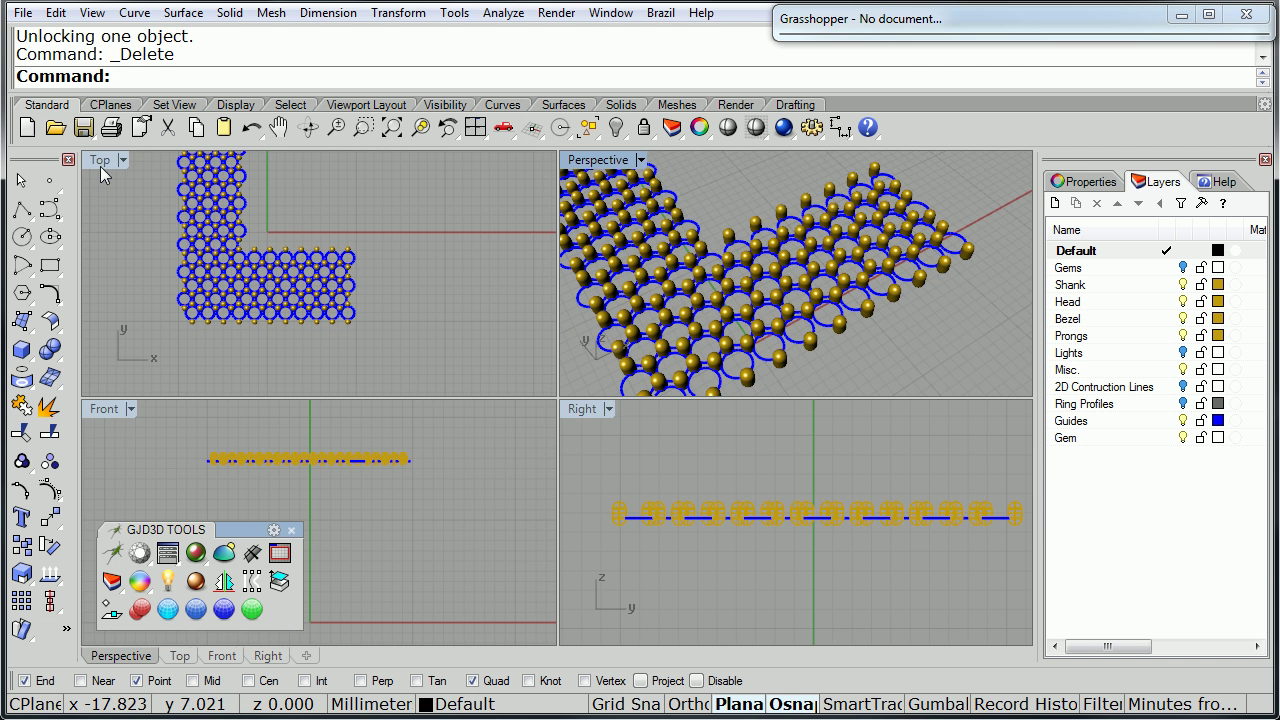
double_click(100, 160)
right_drag(355, 350, 414, 343)
scroll(428, 343, up, 5)
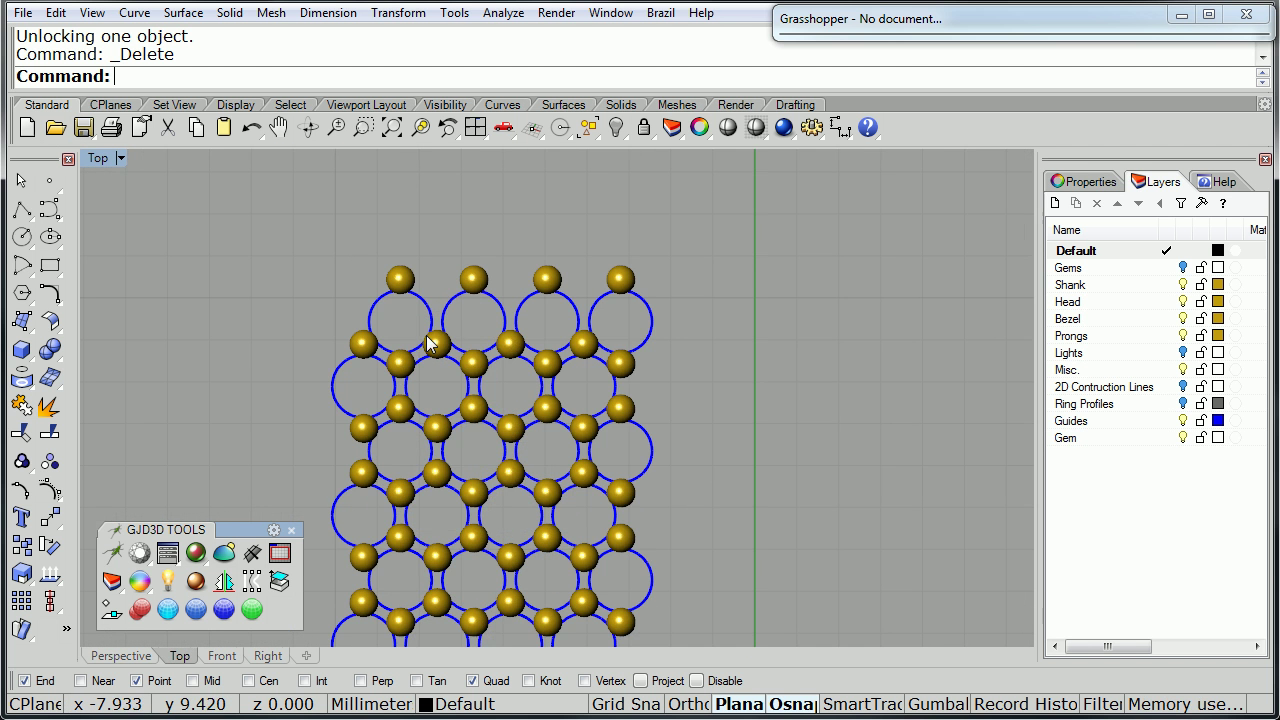
scroll(417, 349, up, 3)
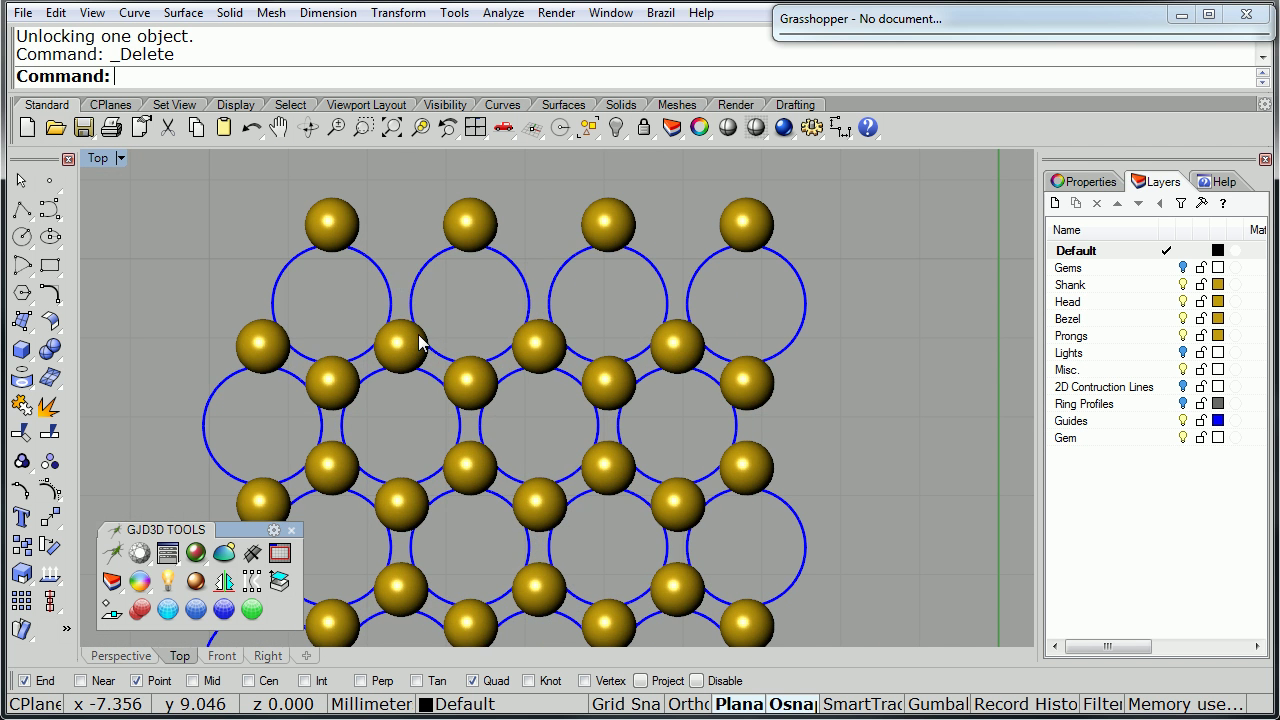
scroll(302, 383, up, 2)
click(237, 368)
shift+click(375, 368)
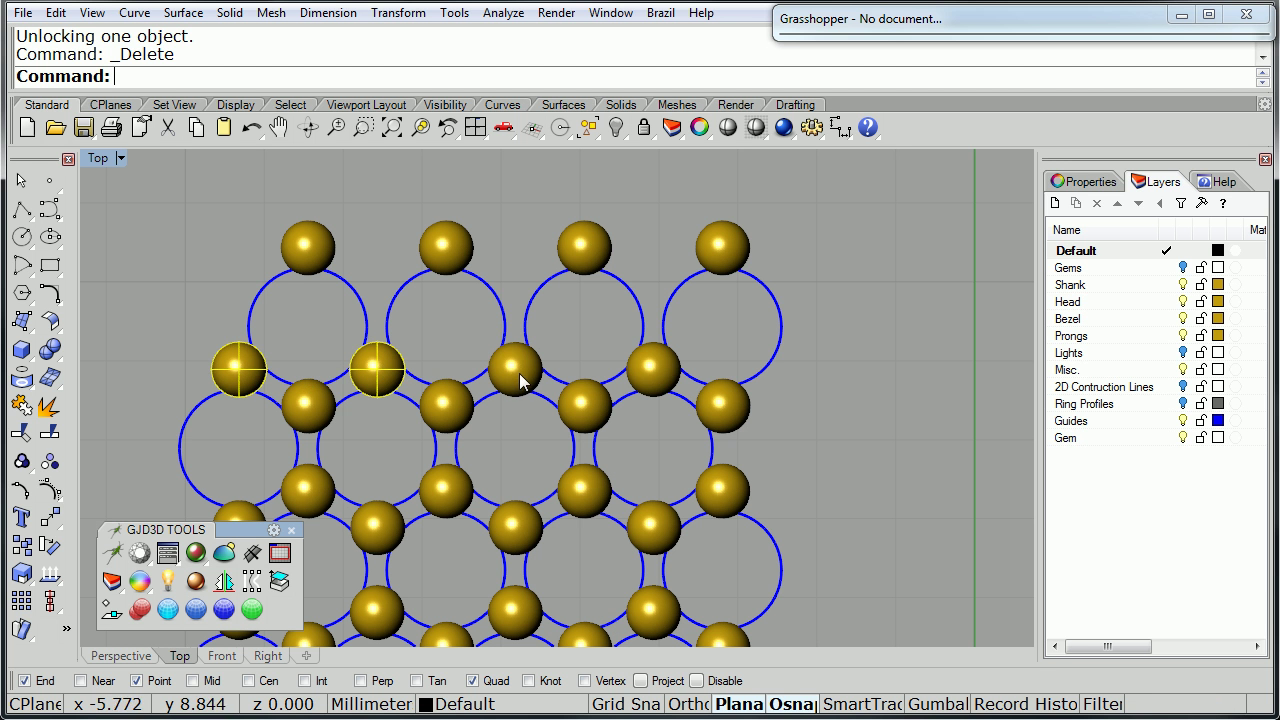
shift+click(514, 368)
shift+click(650, 372)
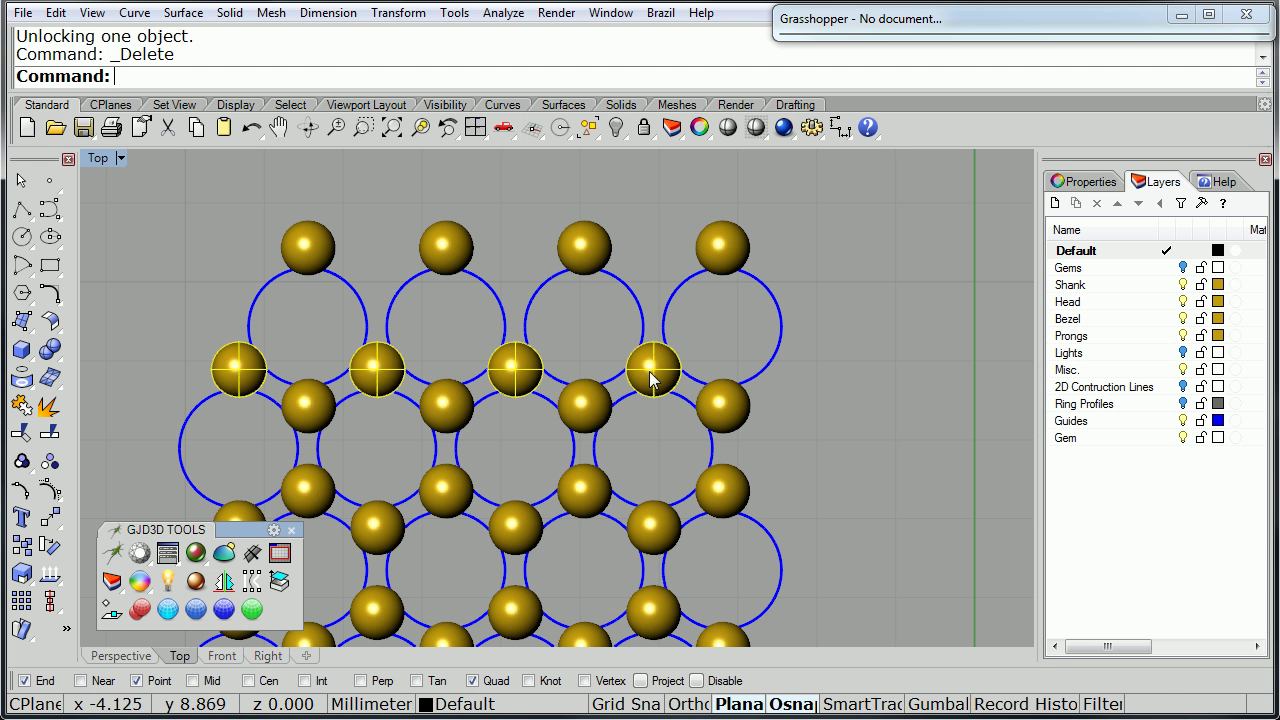
click(21, 545)
click(112, 386)
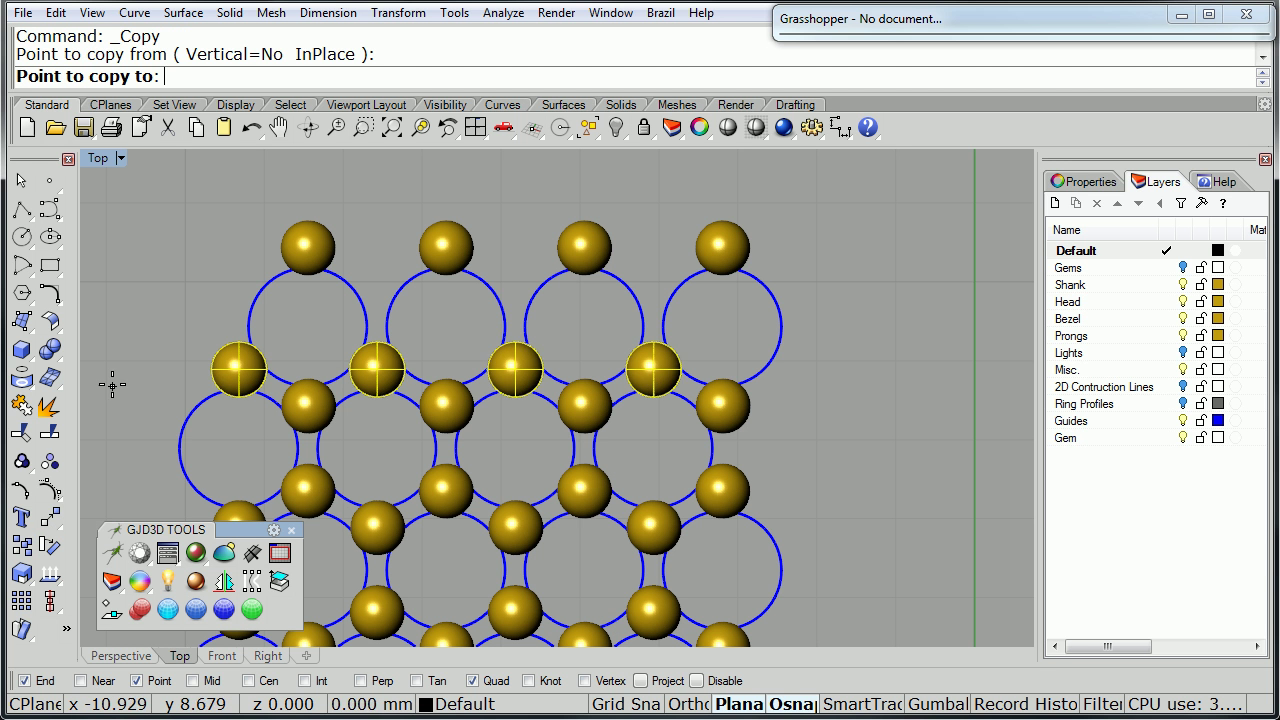
Step: Place the four prong copies one row up in the top-edge gaps
click(115, 304)
key(Return)
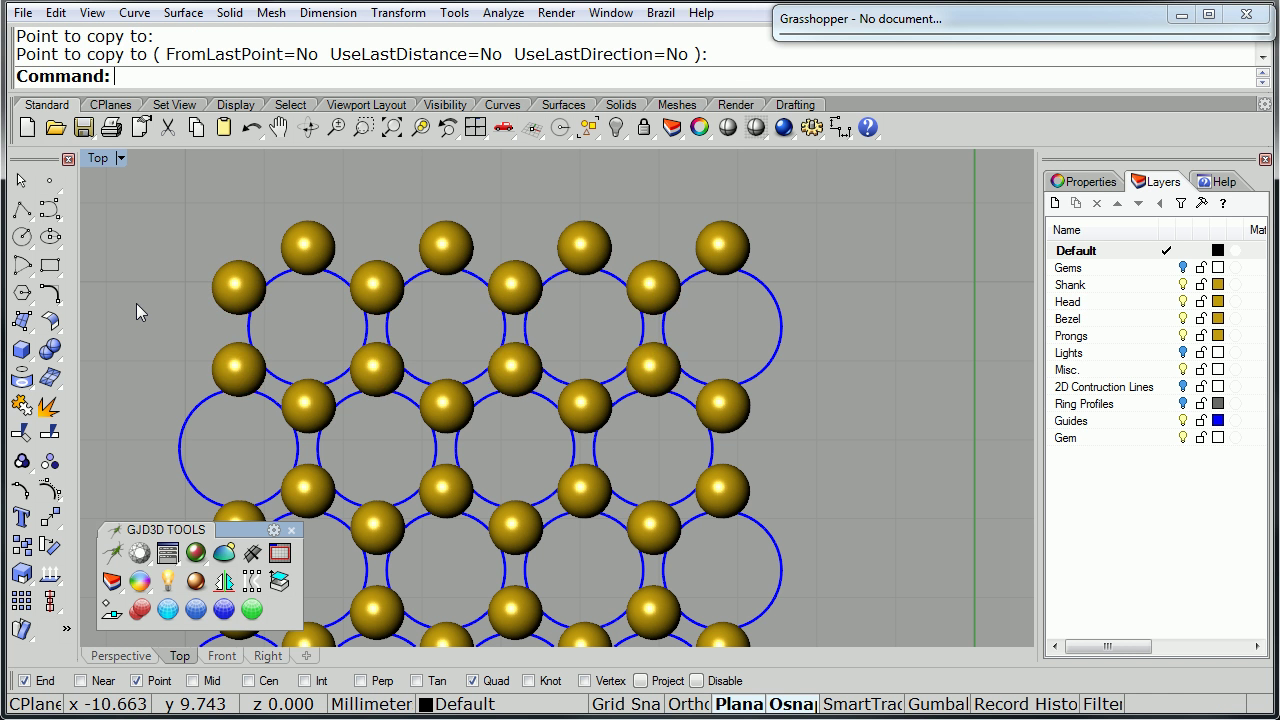
scroll(136, 303, down, 4)
right_drag(135, 347, 284, 277)
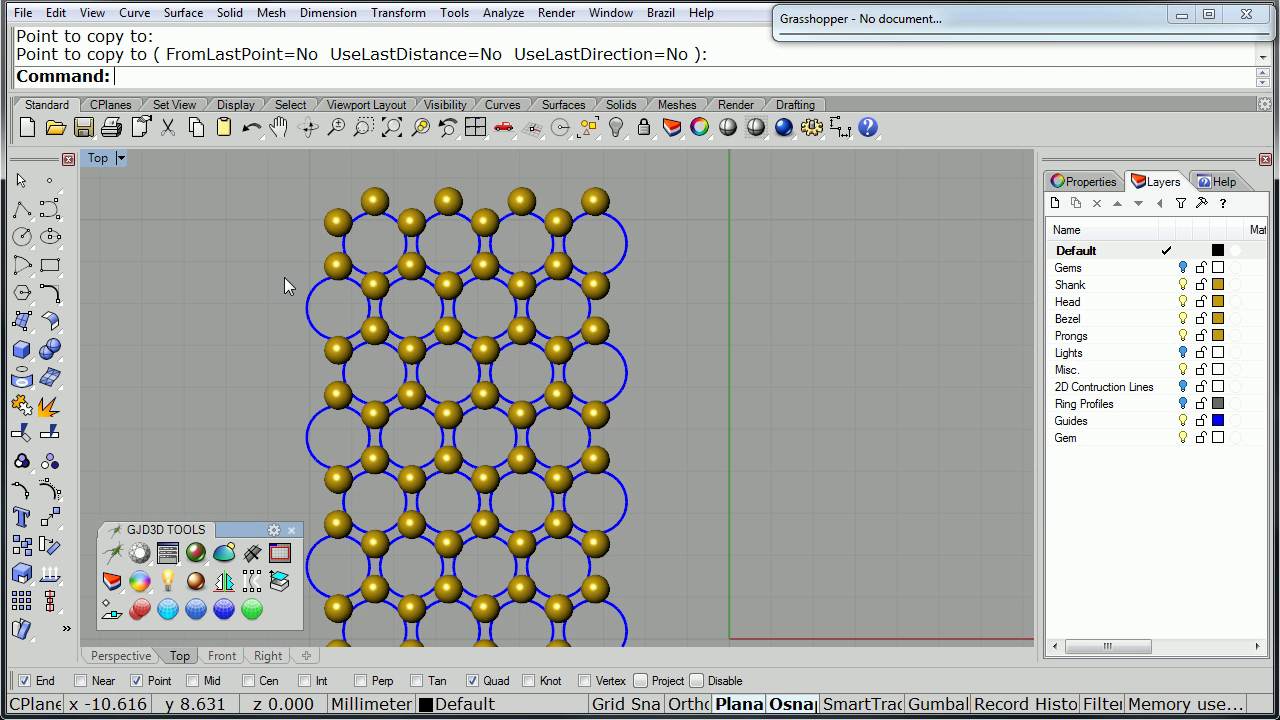
Step: Copy a top-left prong into the left-edge gap with Ortho on and Osnap off
click(377, 289)
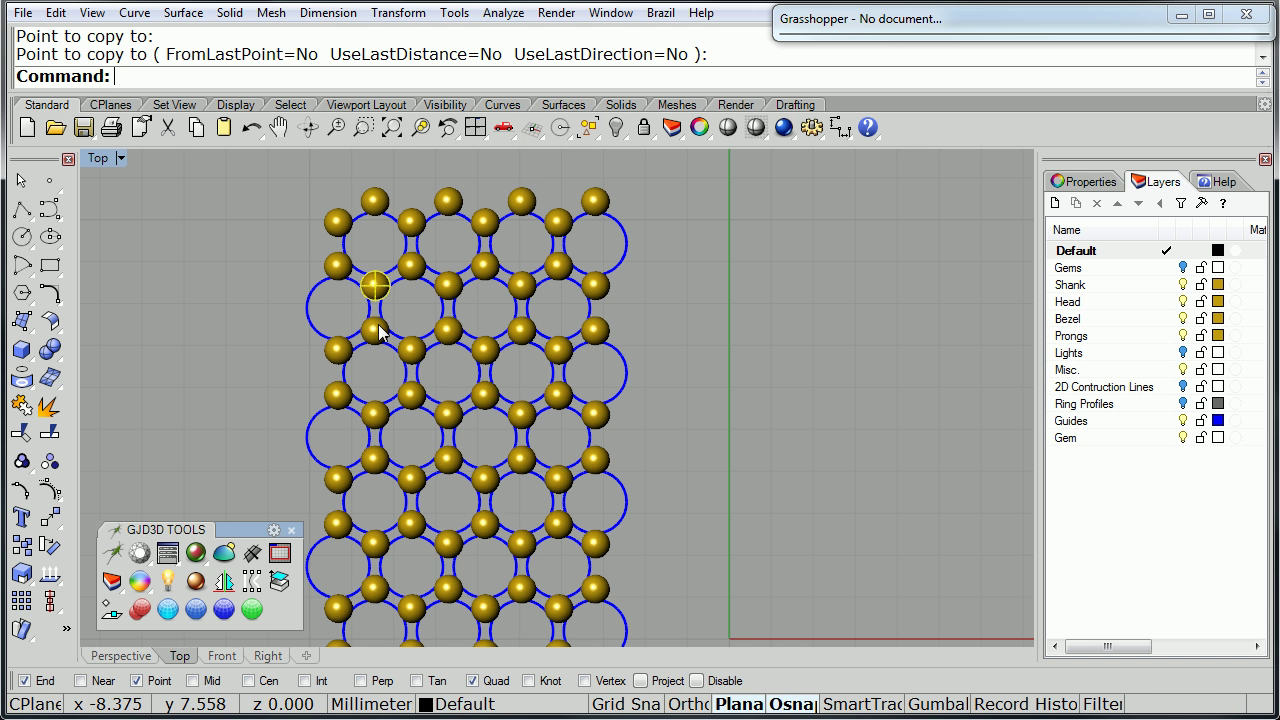
key(Return)
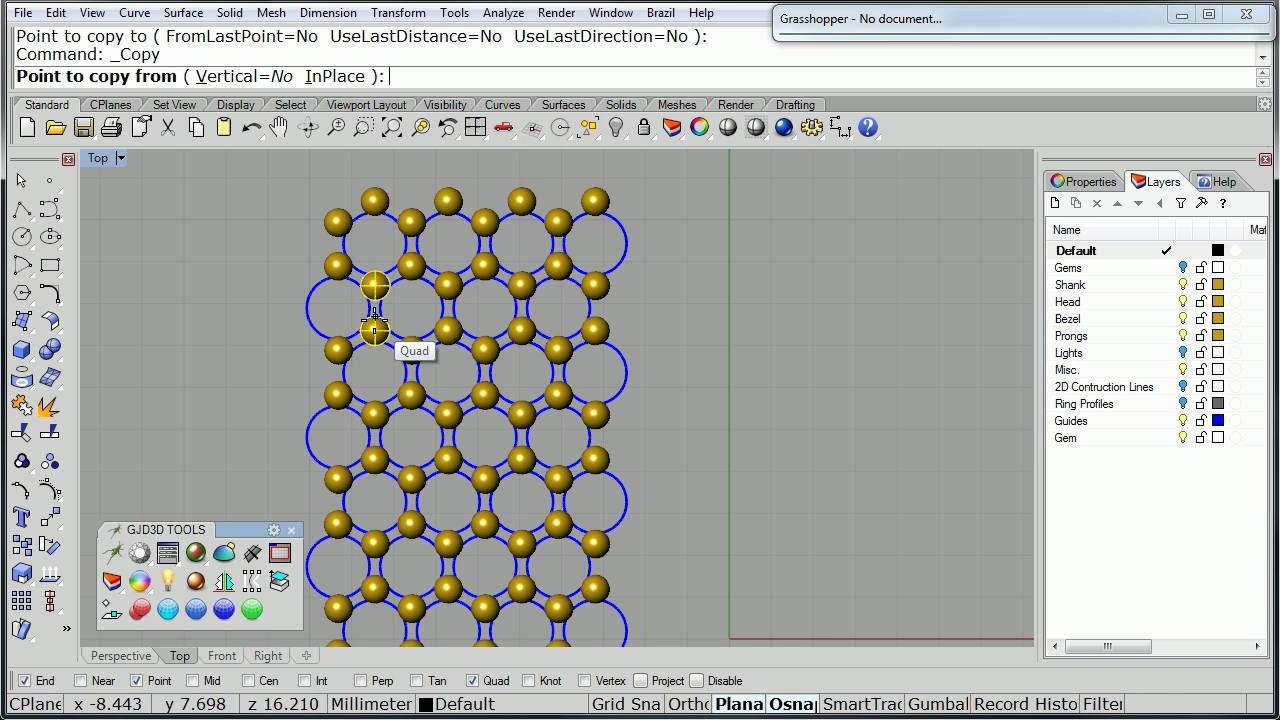
click(374, 331)
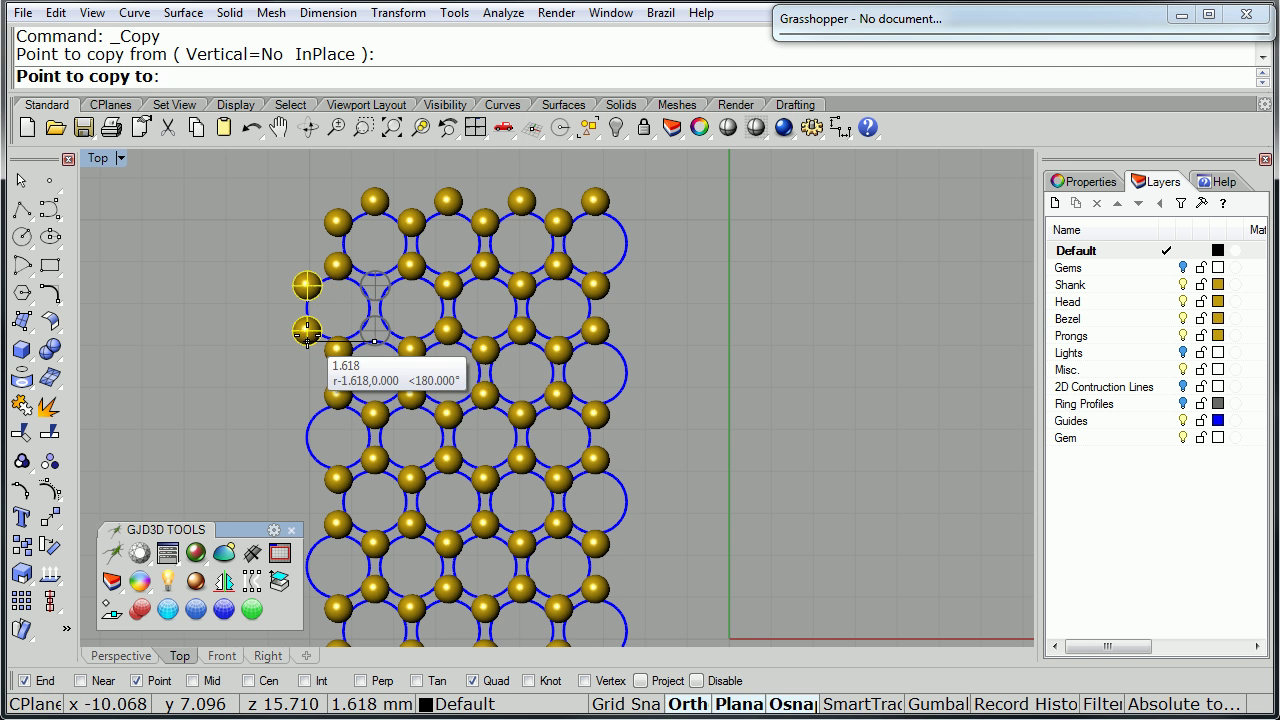
scroll(307, 340, up, 4)
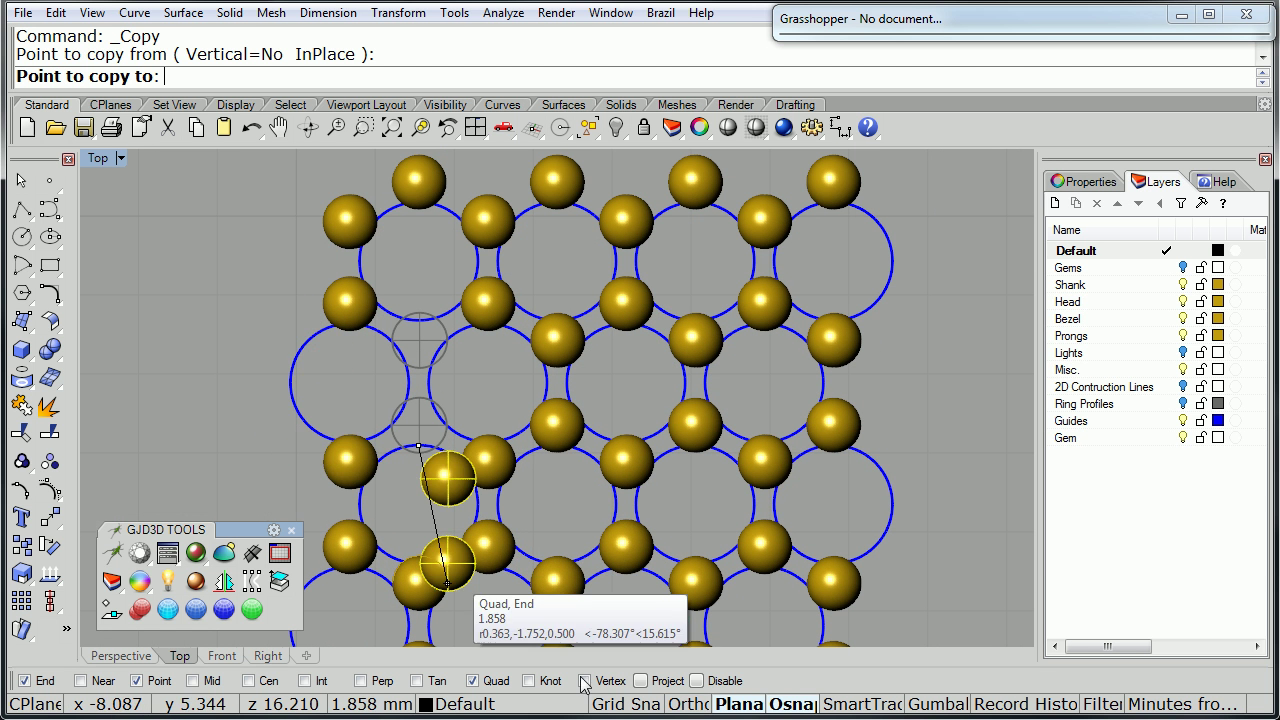
key(F8)
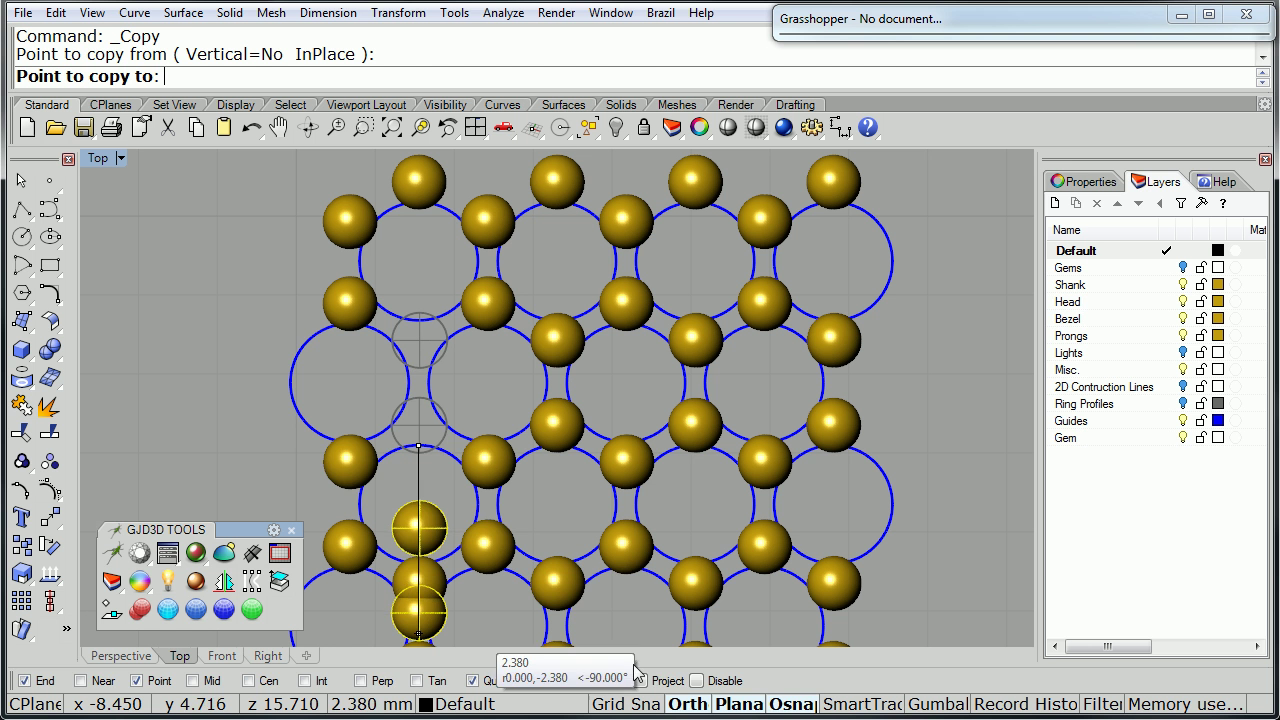
click(697, 680)
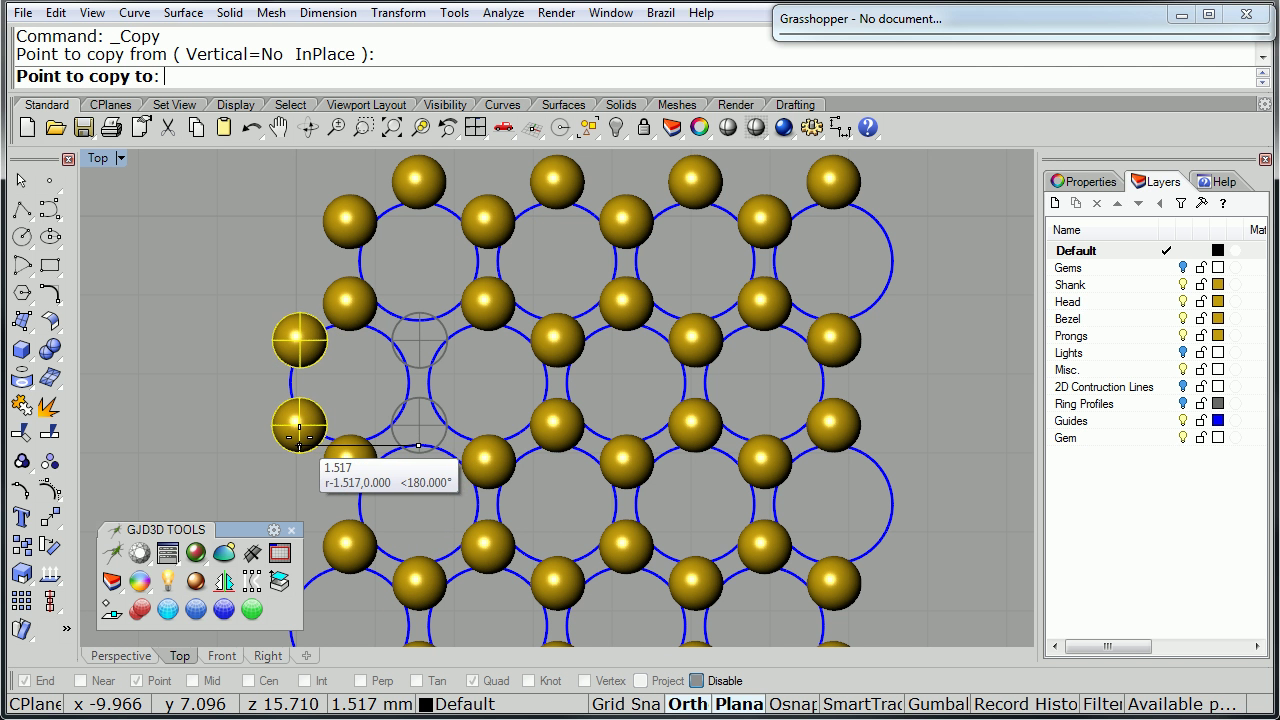
click(300, 432)
key(Return)
scroll(365, 316, down, 1)
scroll(365, 316, down, 4)
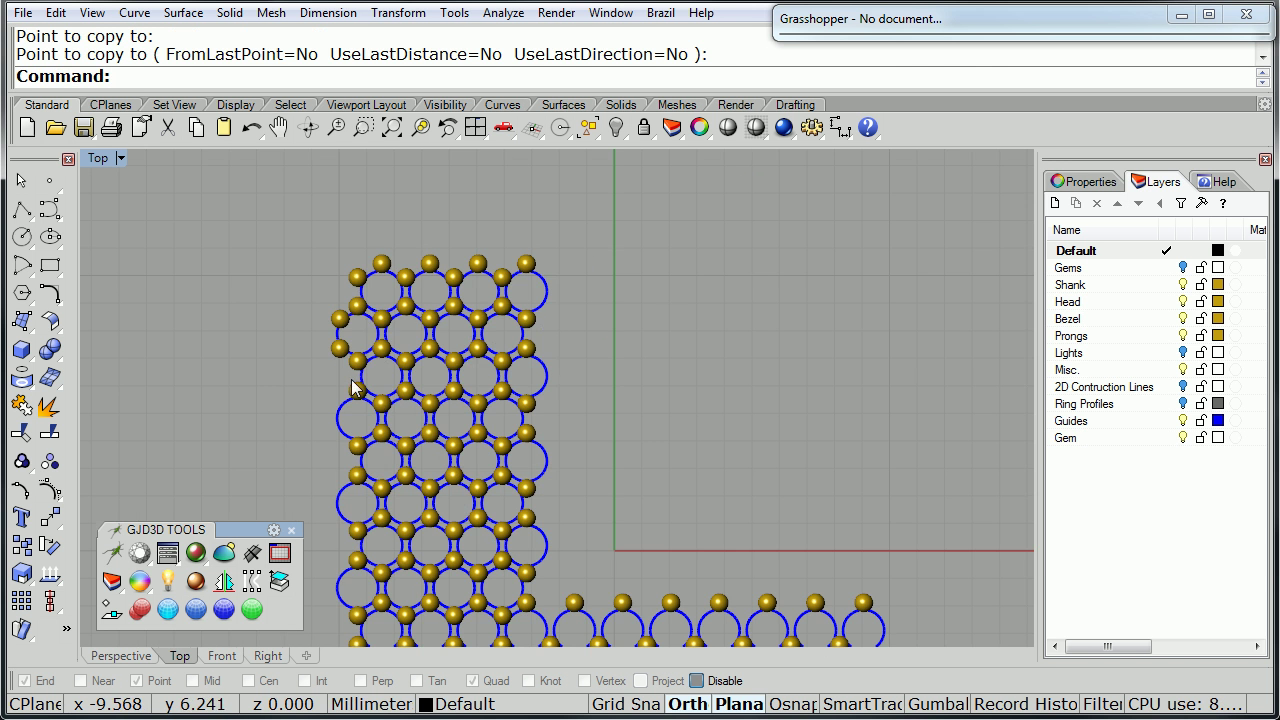
Step: Switch to a maximized Perspective viewport
double_click(98, 160)
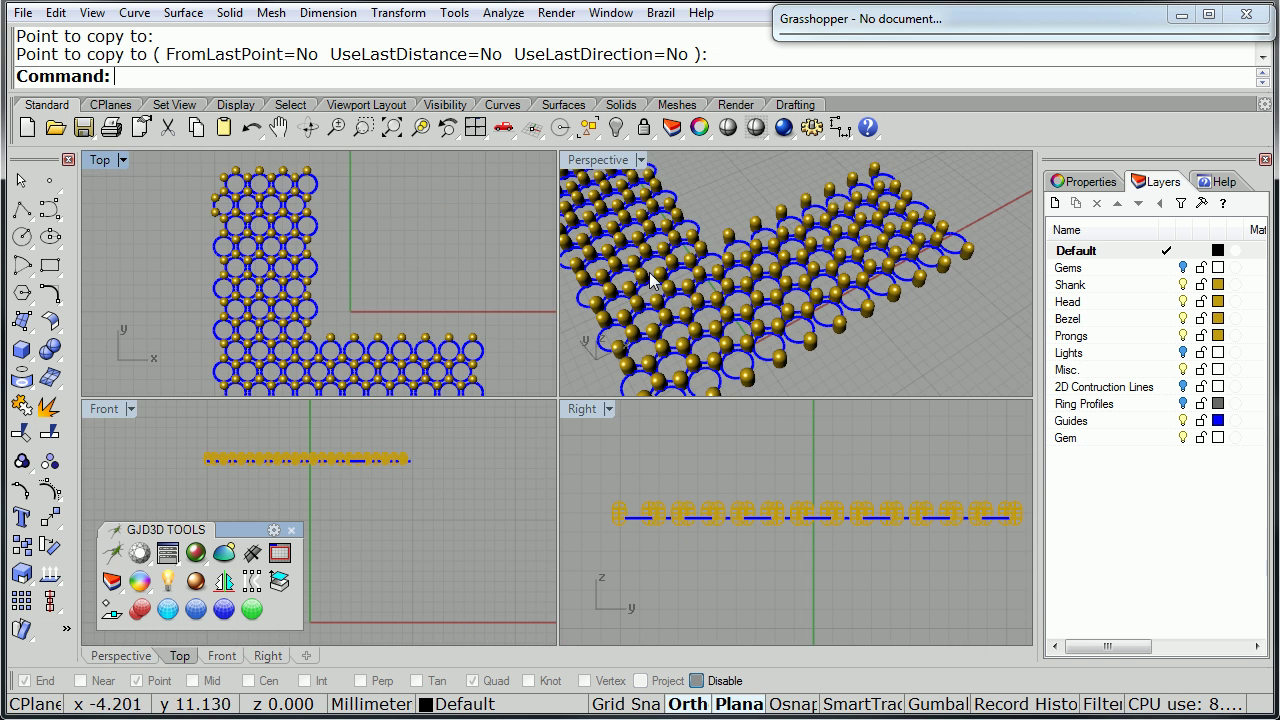
double_click(598, 160)
scroll(546, 272, down, 3)
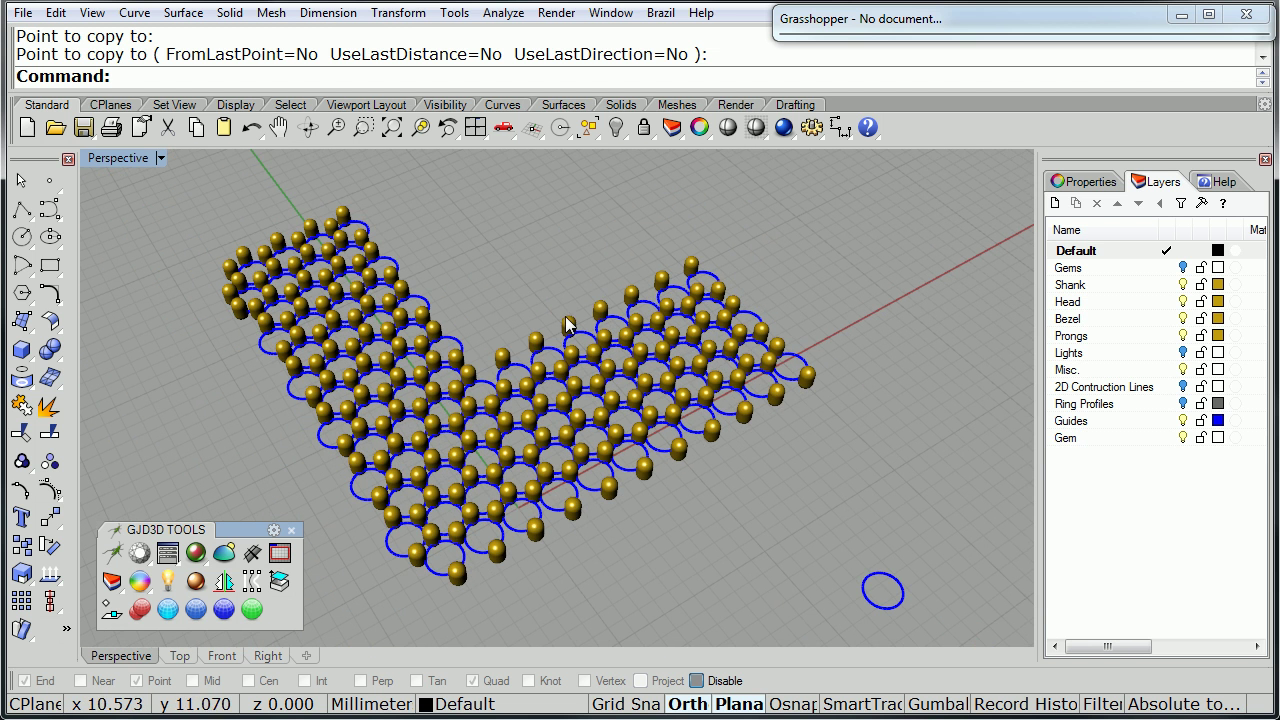
middle_click(546, 269)
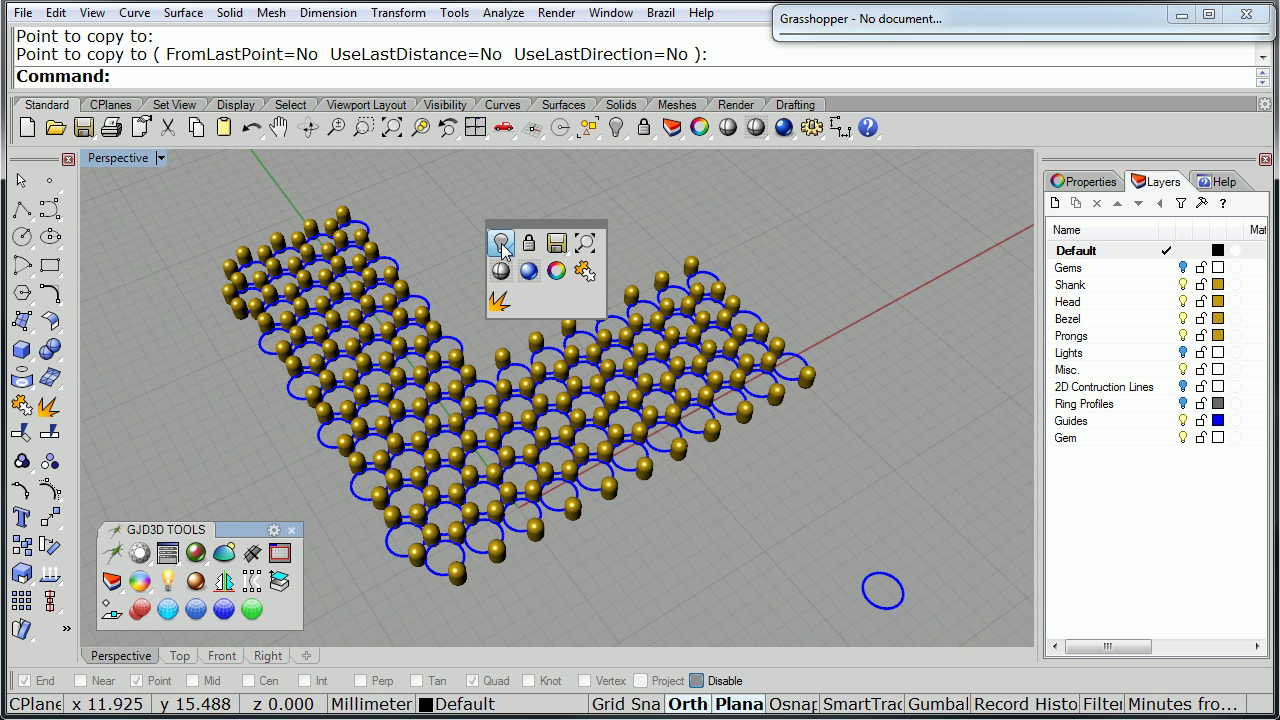
Step: Show the hidden ring objects and orbit to inspect its top face and shank
click(507, 252)
right_drag(435, 432, 528, 392)
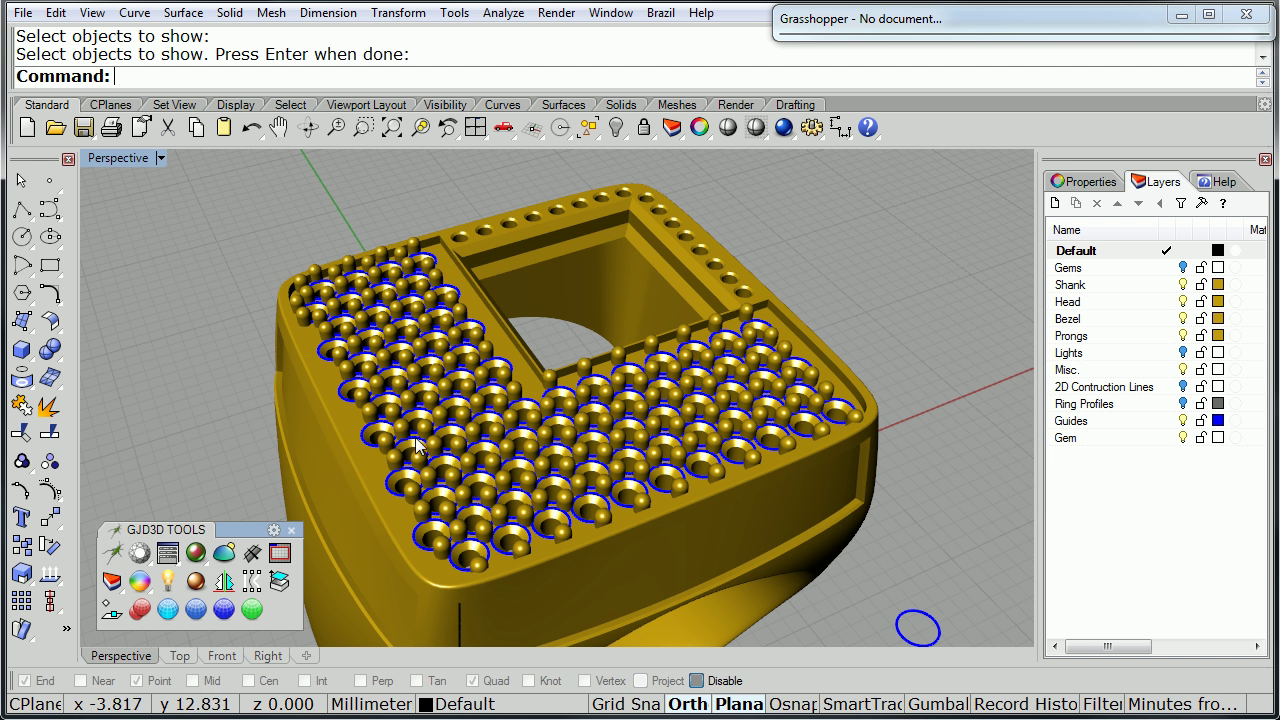
right_drag(503, 545, 535, 503)
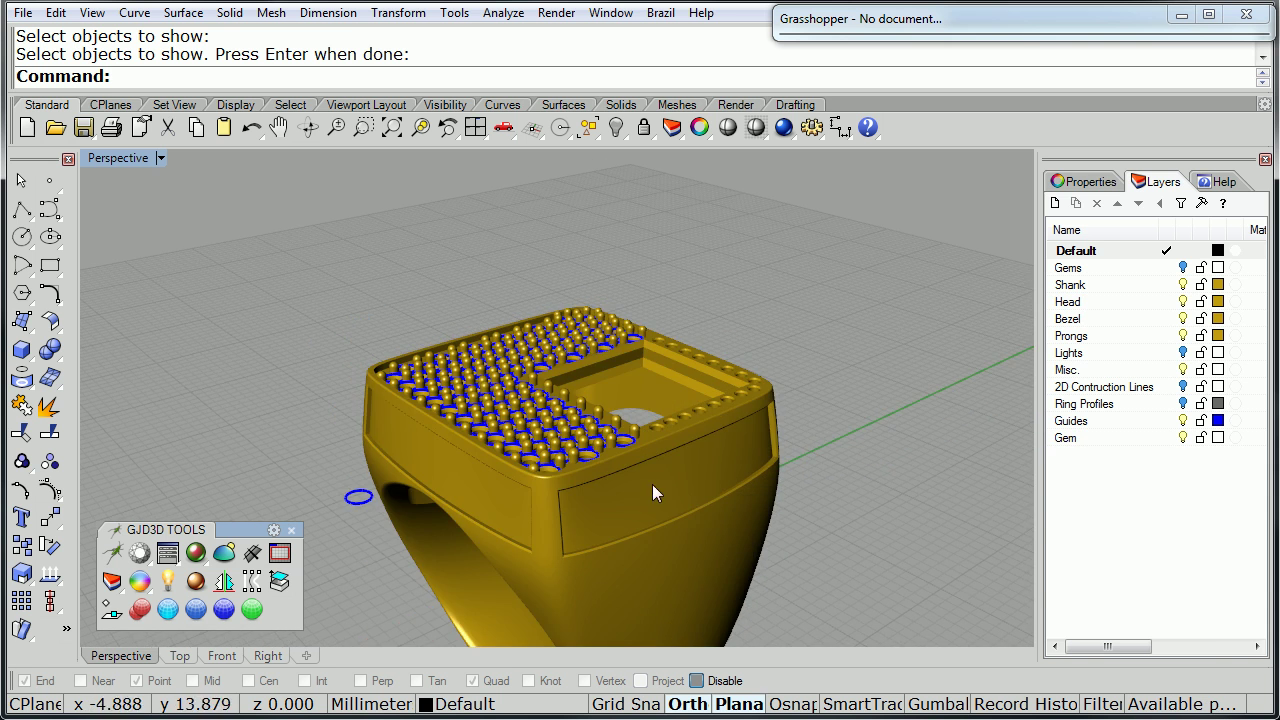